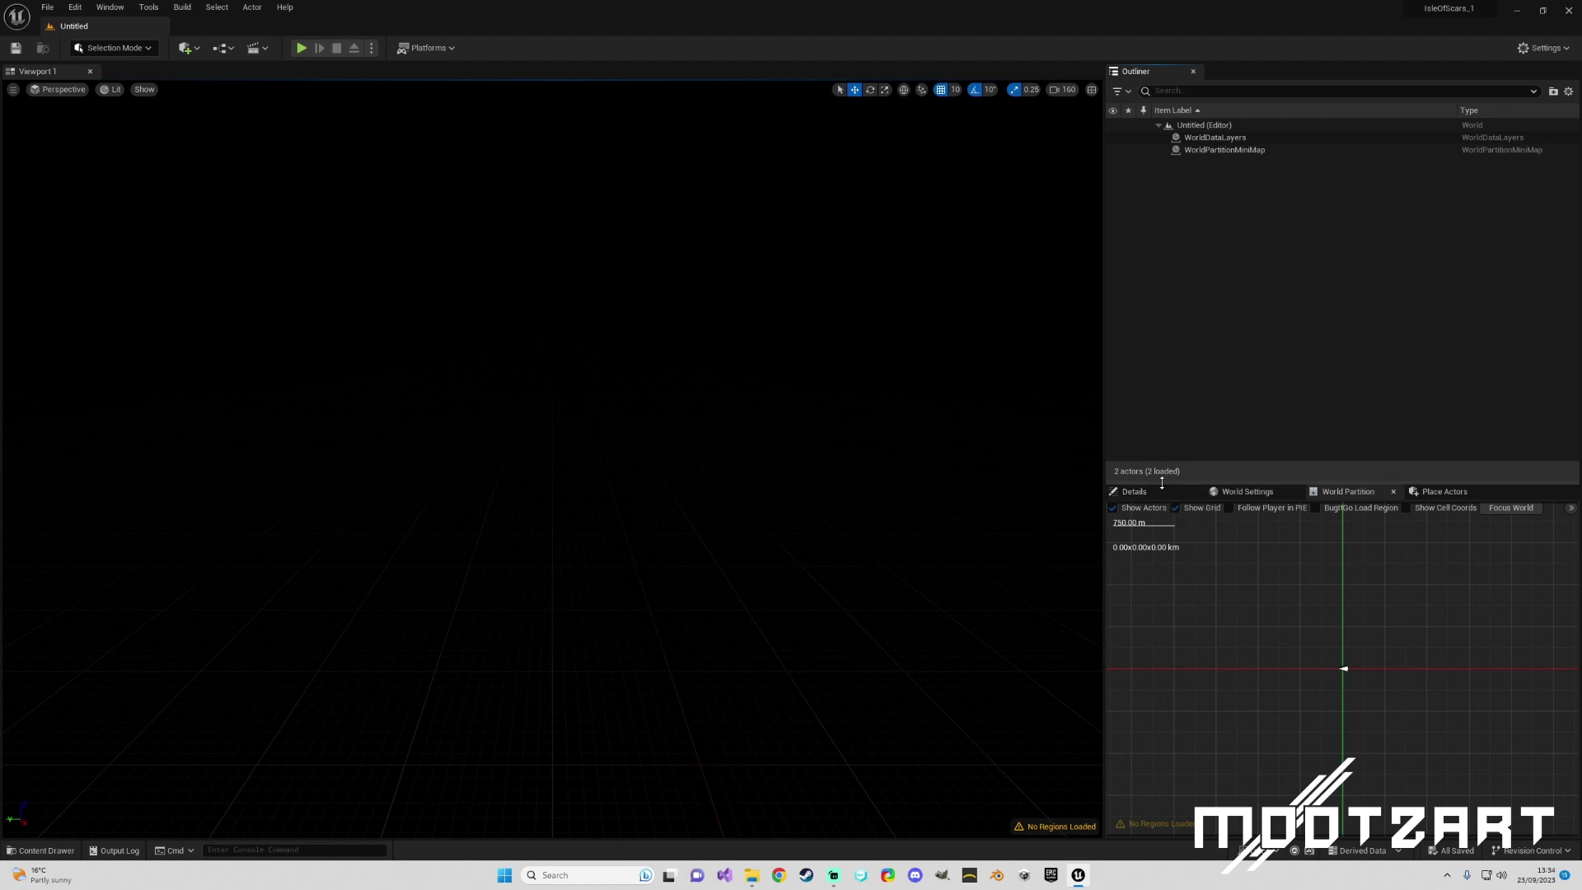
{"action": "left_click_drag", "start_coordinate": [1162, 483], "coordinate": [1151, 411]}
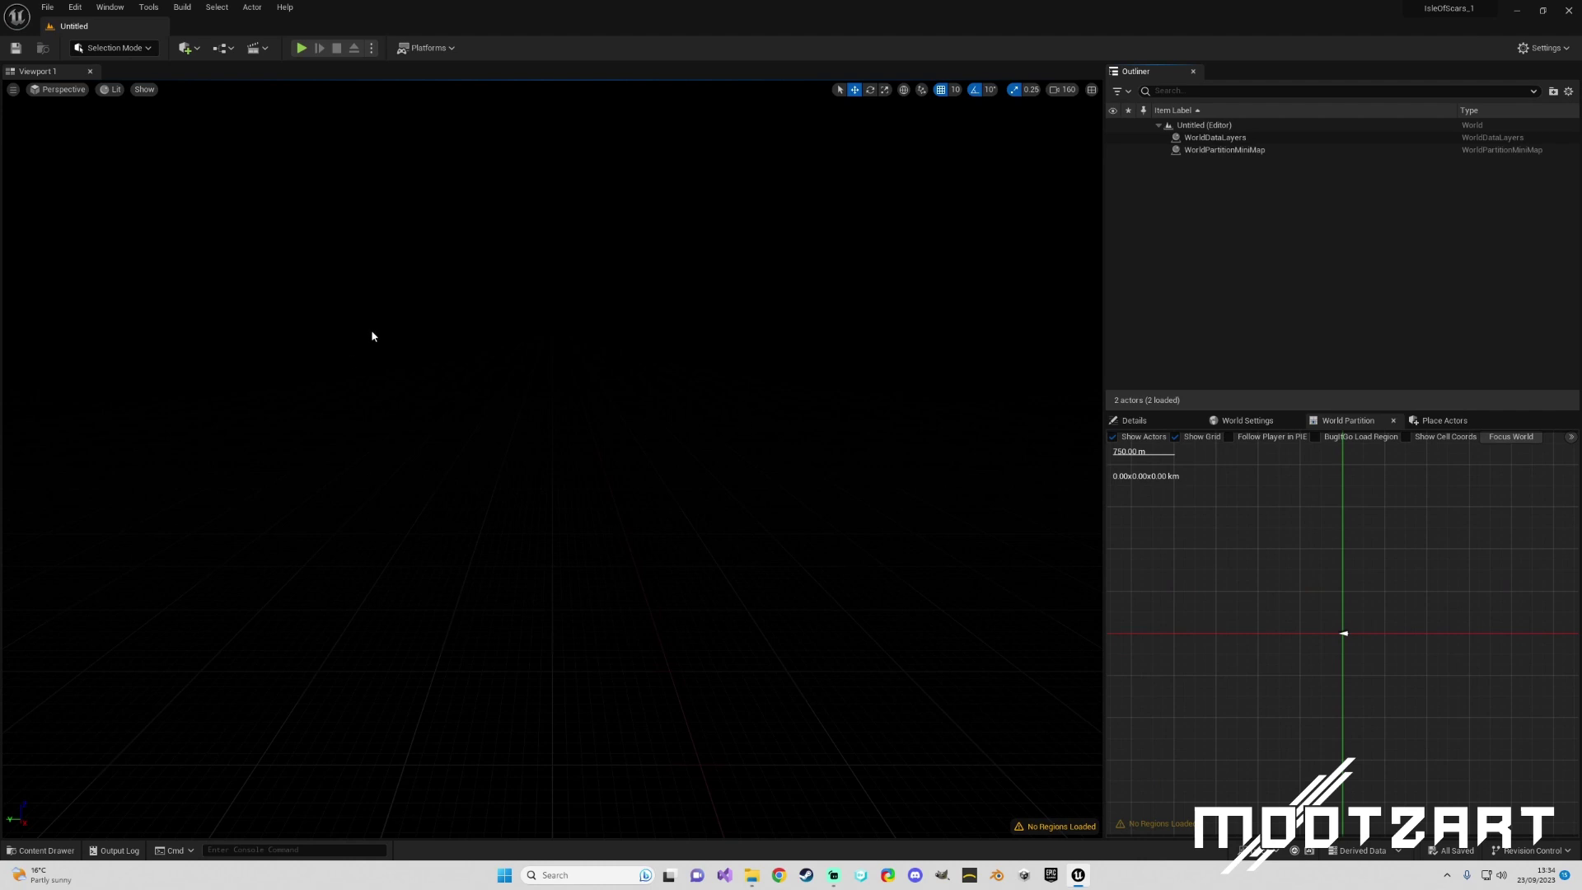
{"action": "right_click_drag", "start_coordinate": [445, 323], "coordinate": [442, 360]}
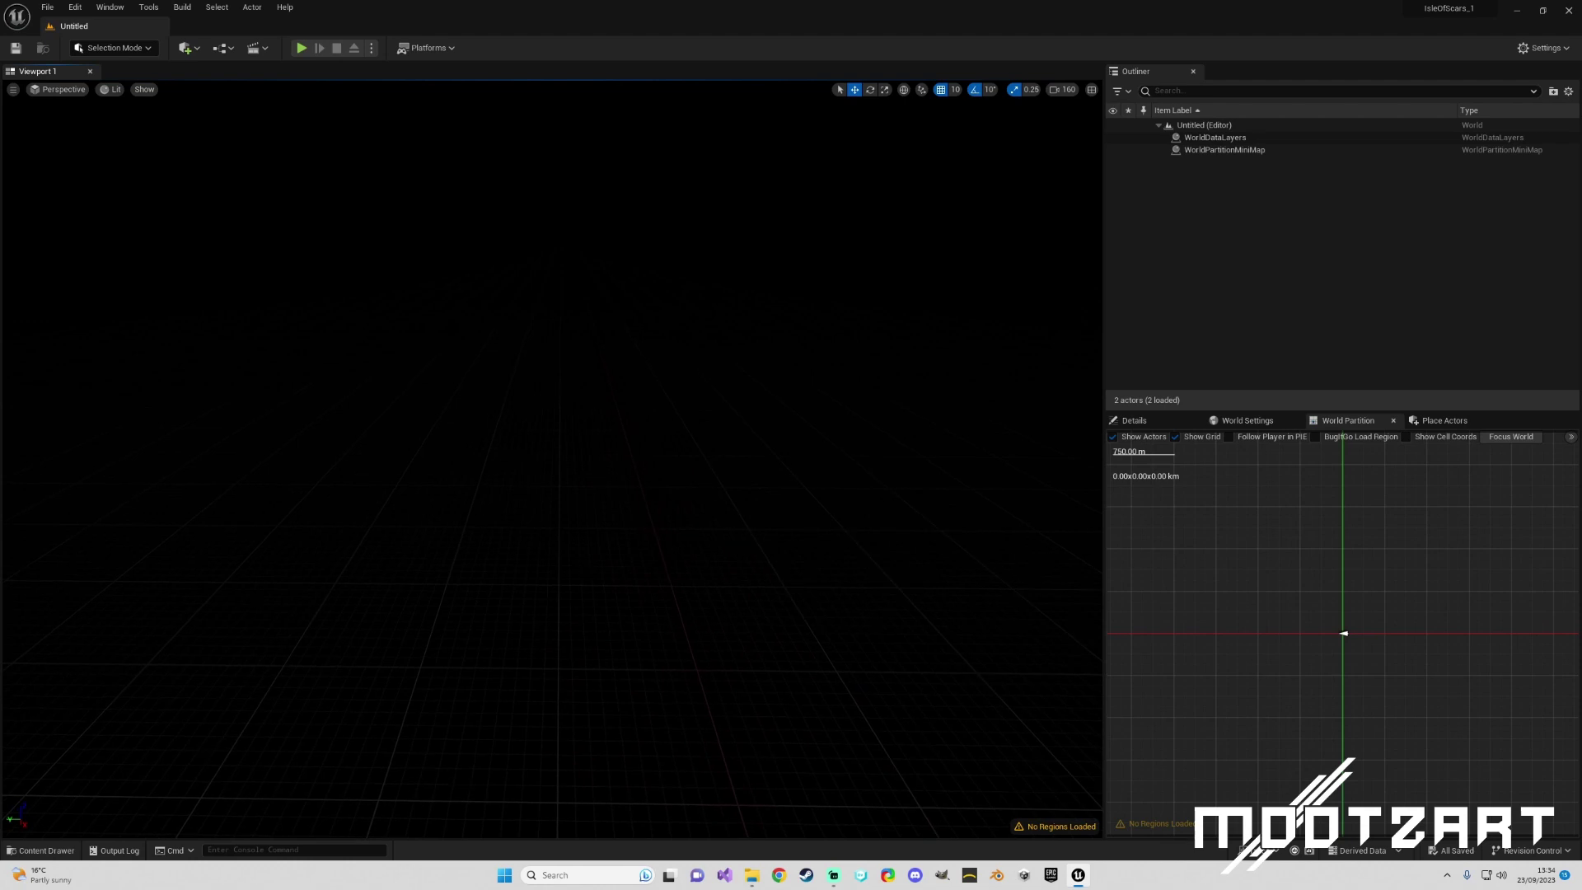
{"action": "left_click", "coordinate": [47, 7]}
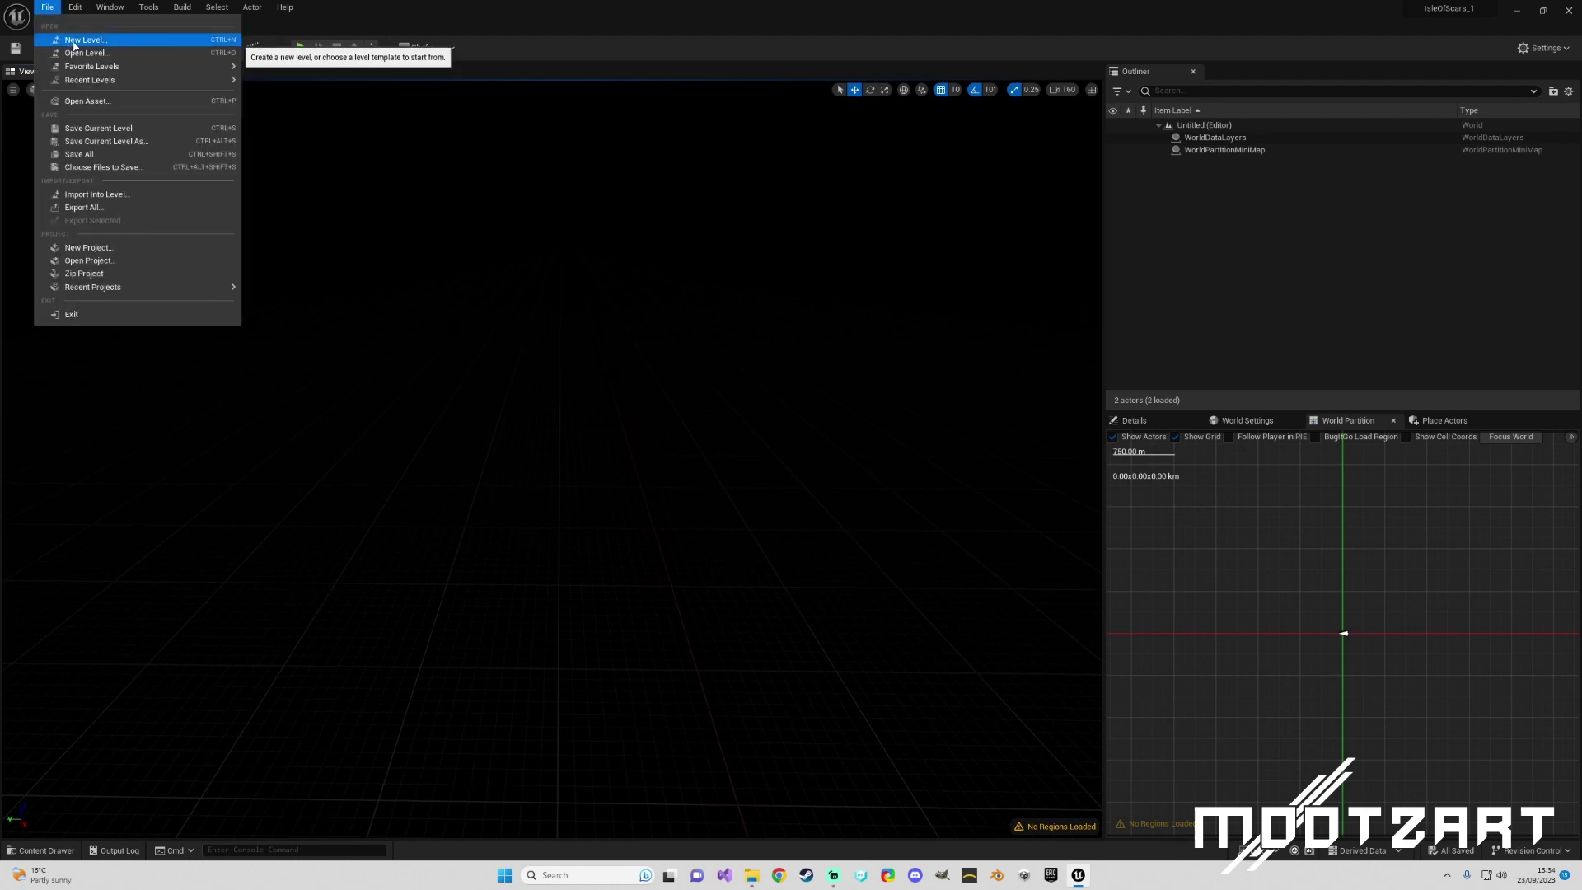
{"action": "left_click", "coordinate": [76, 41]}
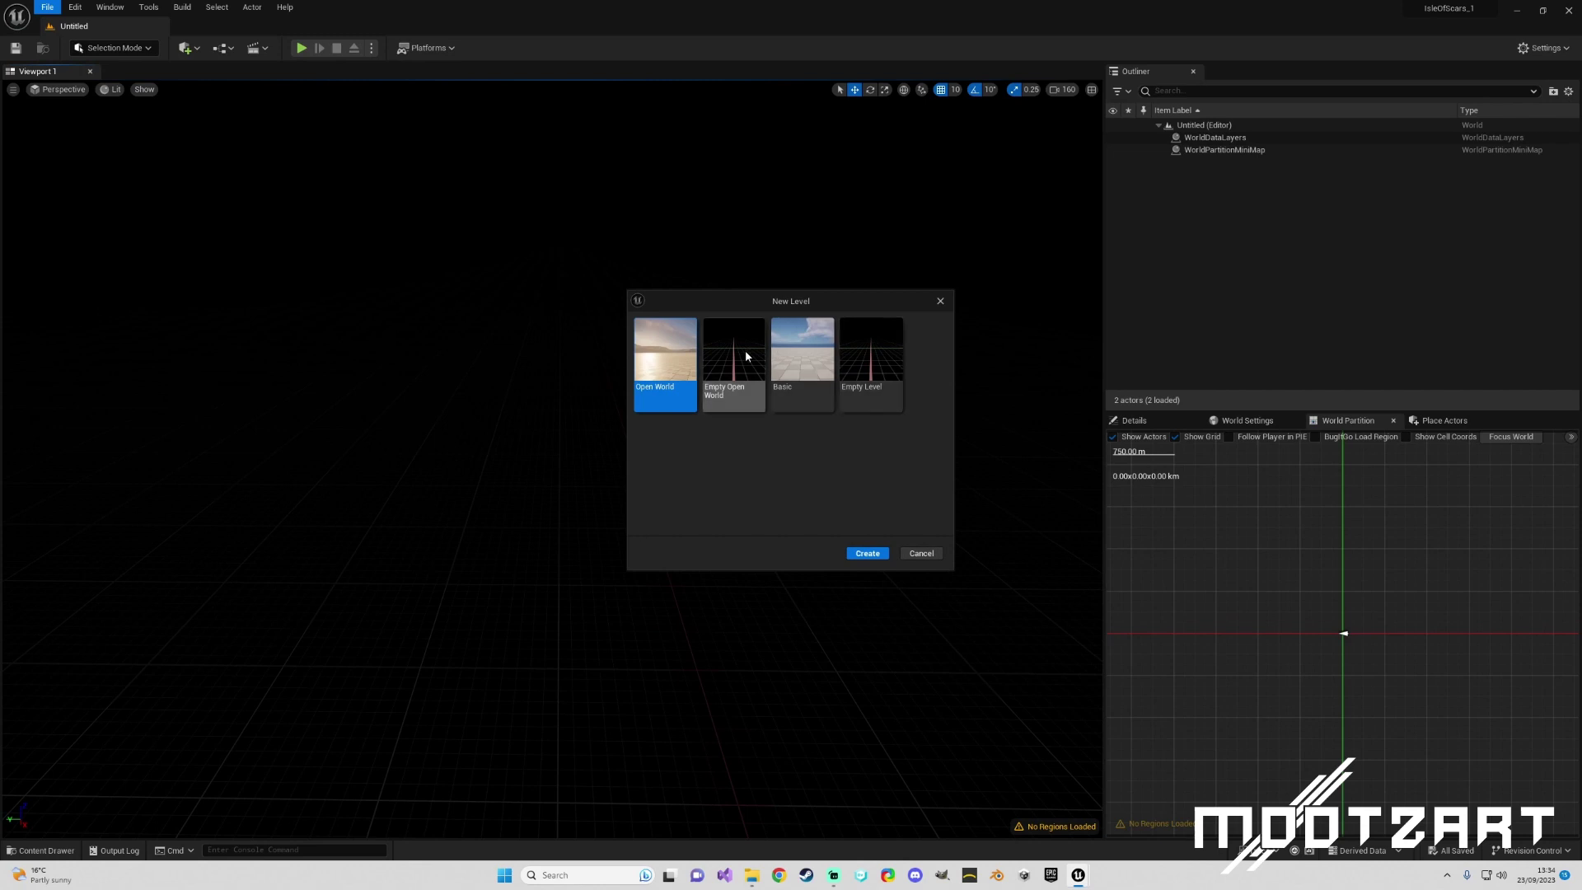
{"action": "left_click", "coordinate": [920, 553]}
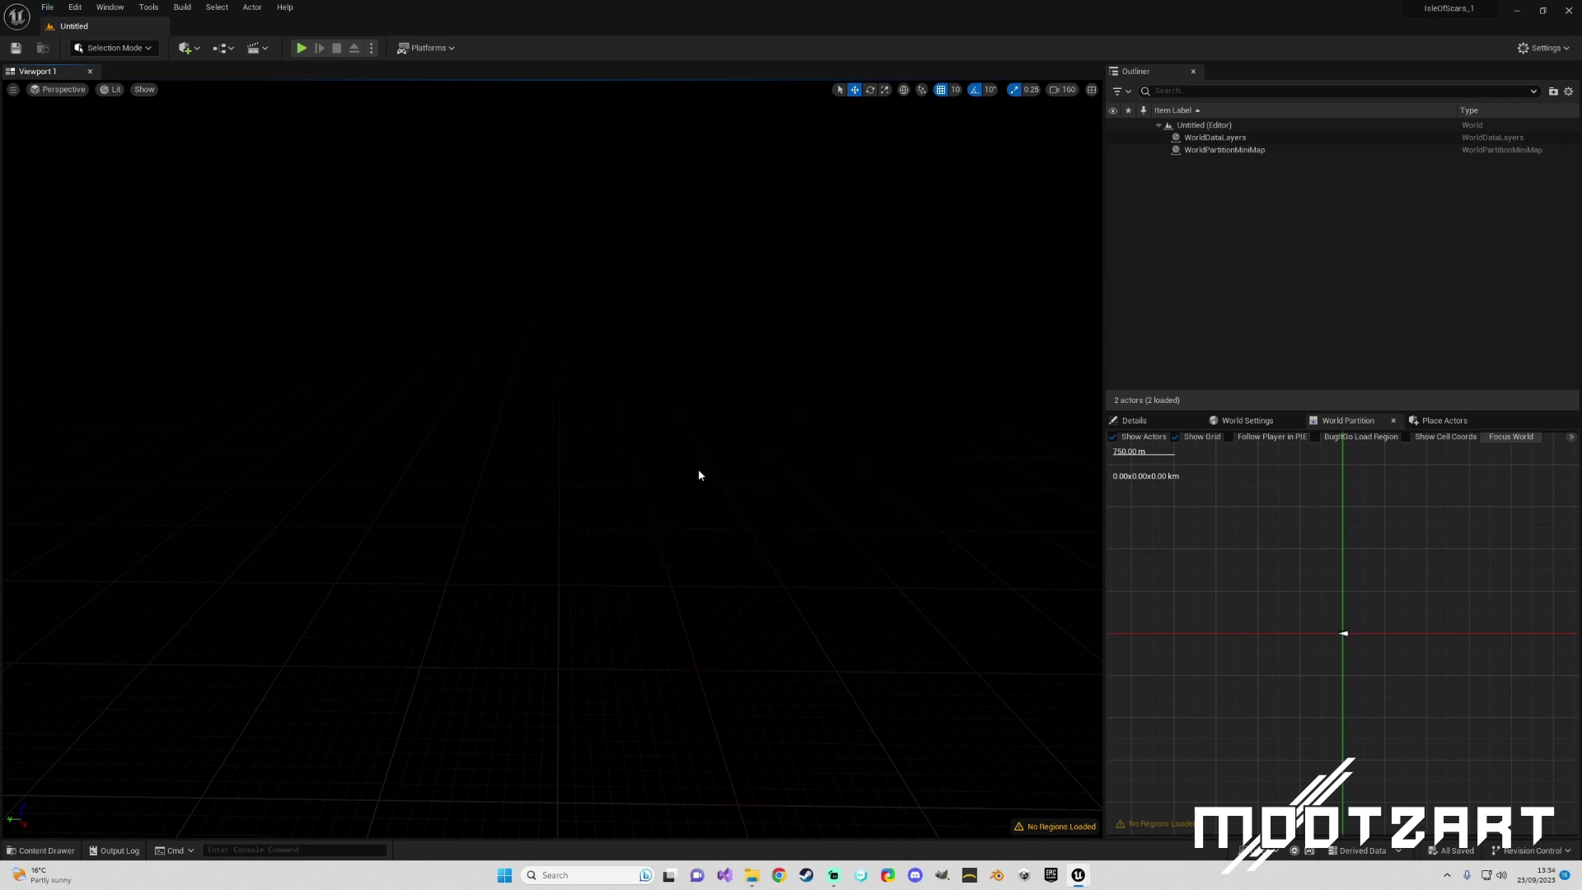
- Switch the editor to Landscape mode and bring the whole preview of the new landscape into view
{"action": "left_click", "coordinate": [127, 52]}
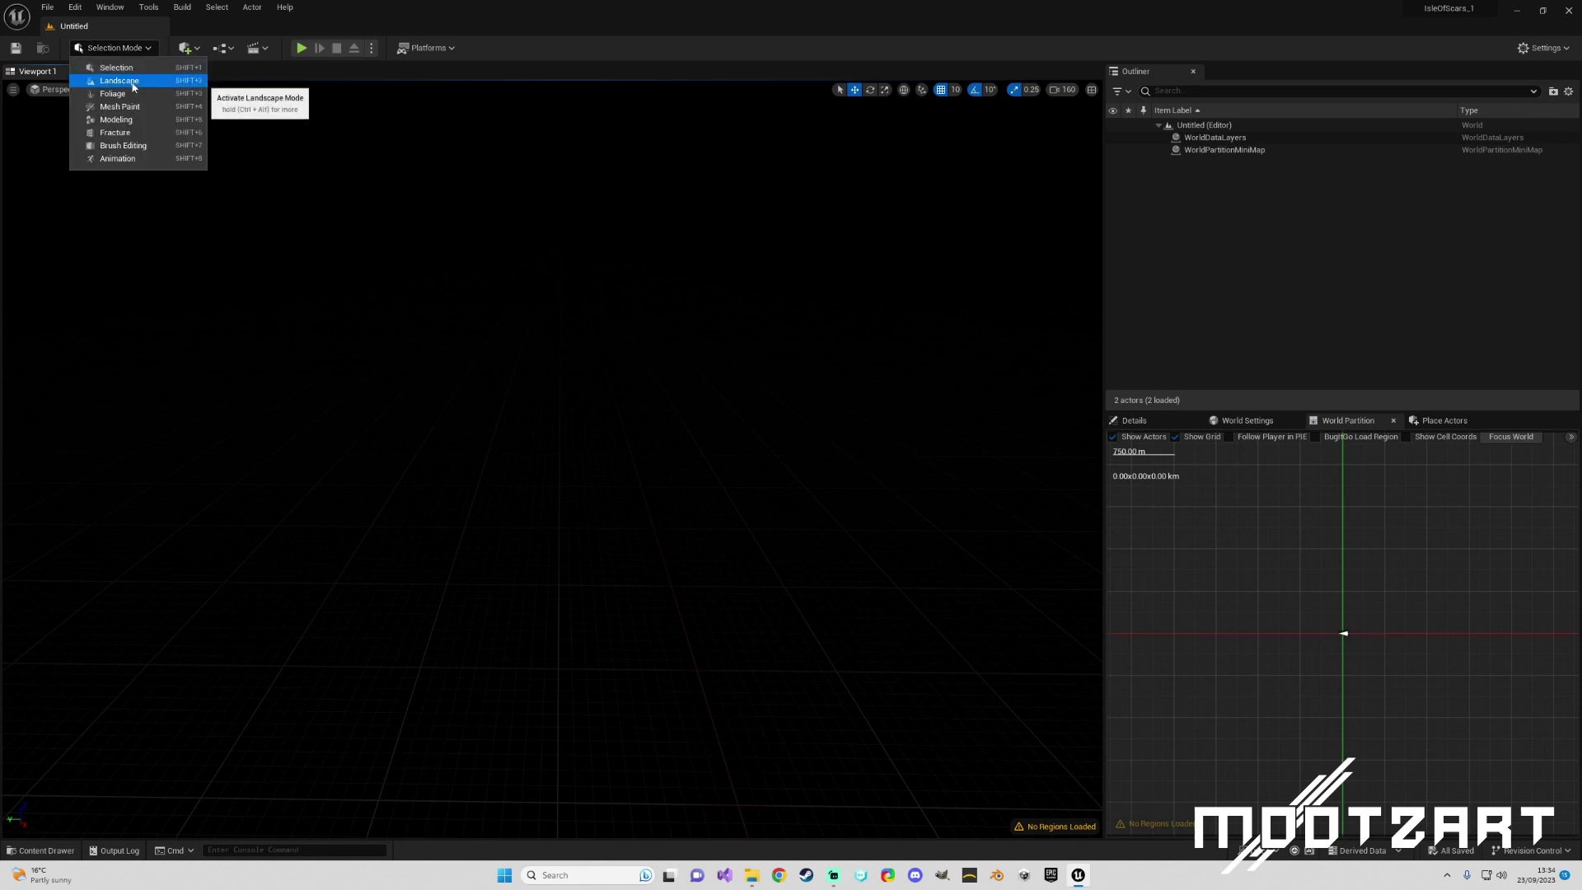
{"action": "left_click", "coordinate": [142, 85]}
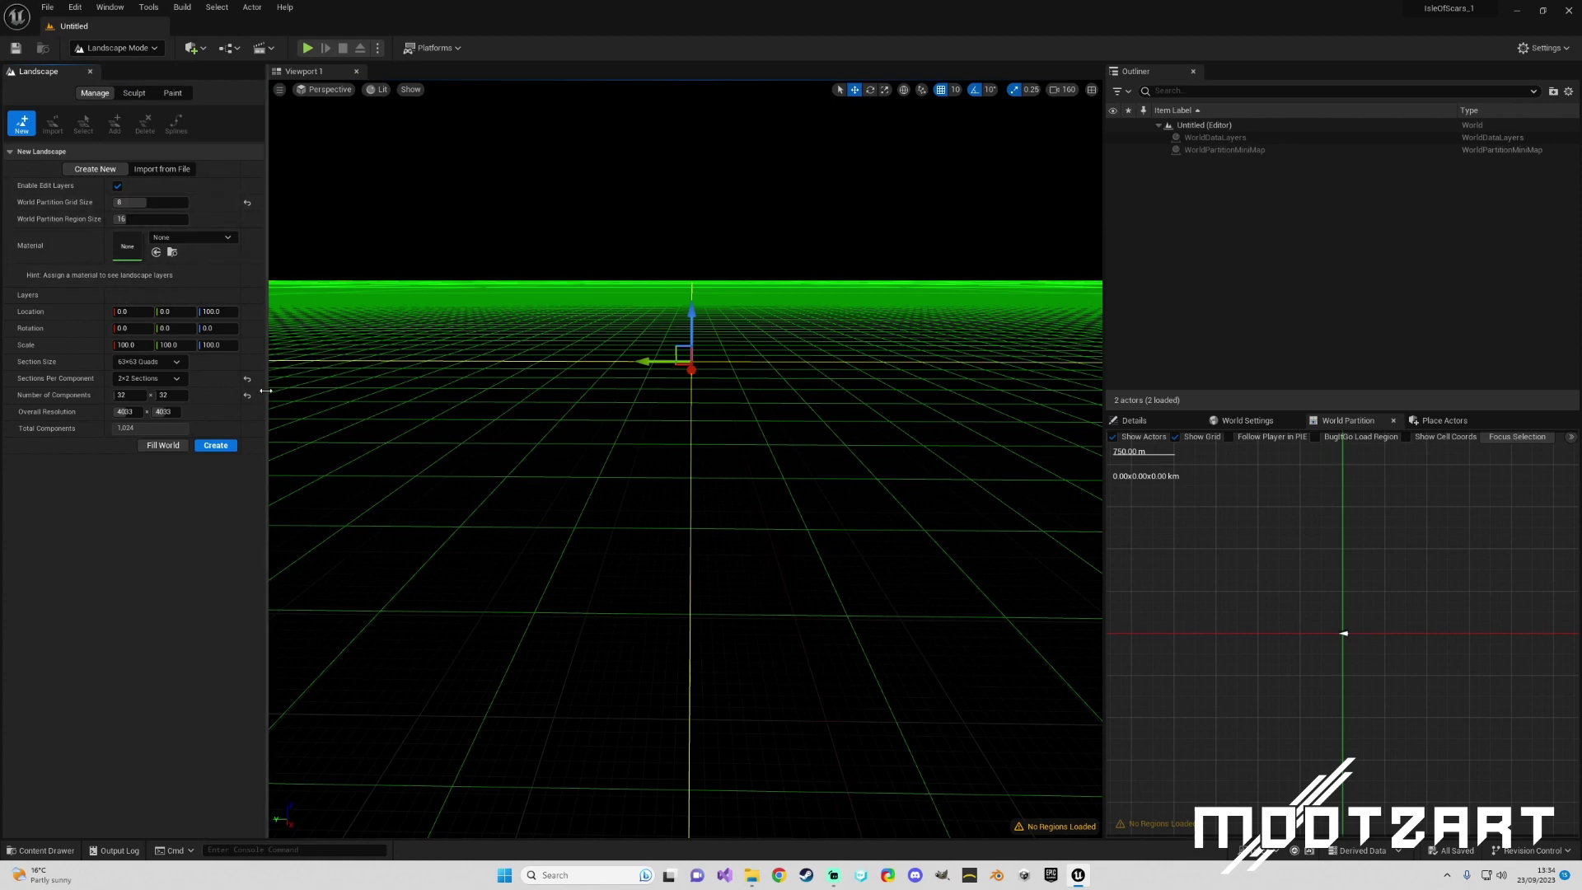
{"action": "mouse_move", "coordinate": [267, 397]}
{"action": "left_mouse_down"}
{"action": "mouse_move", "coordinate": [320, 398]}
{"action": "mouse_move", "coordinate": [245, 398]}
{"action": "left_mouse_up"}
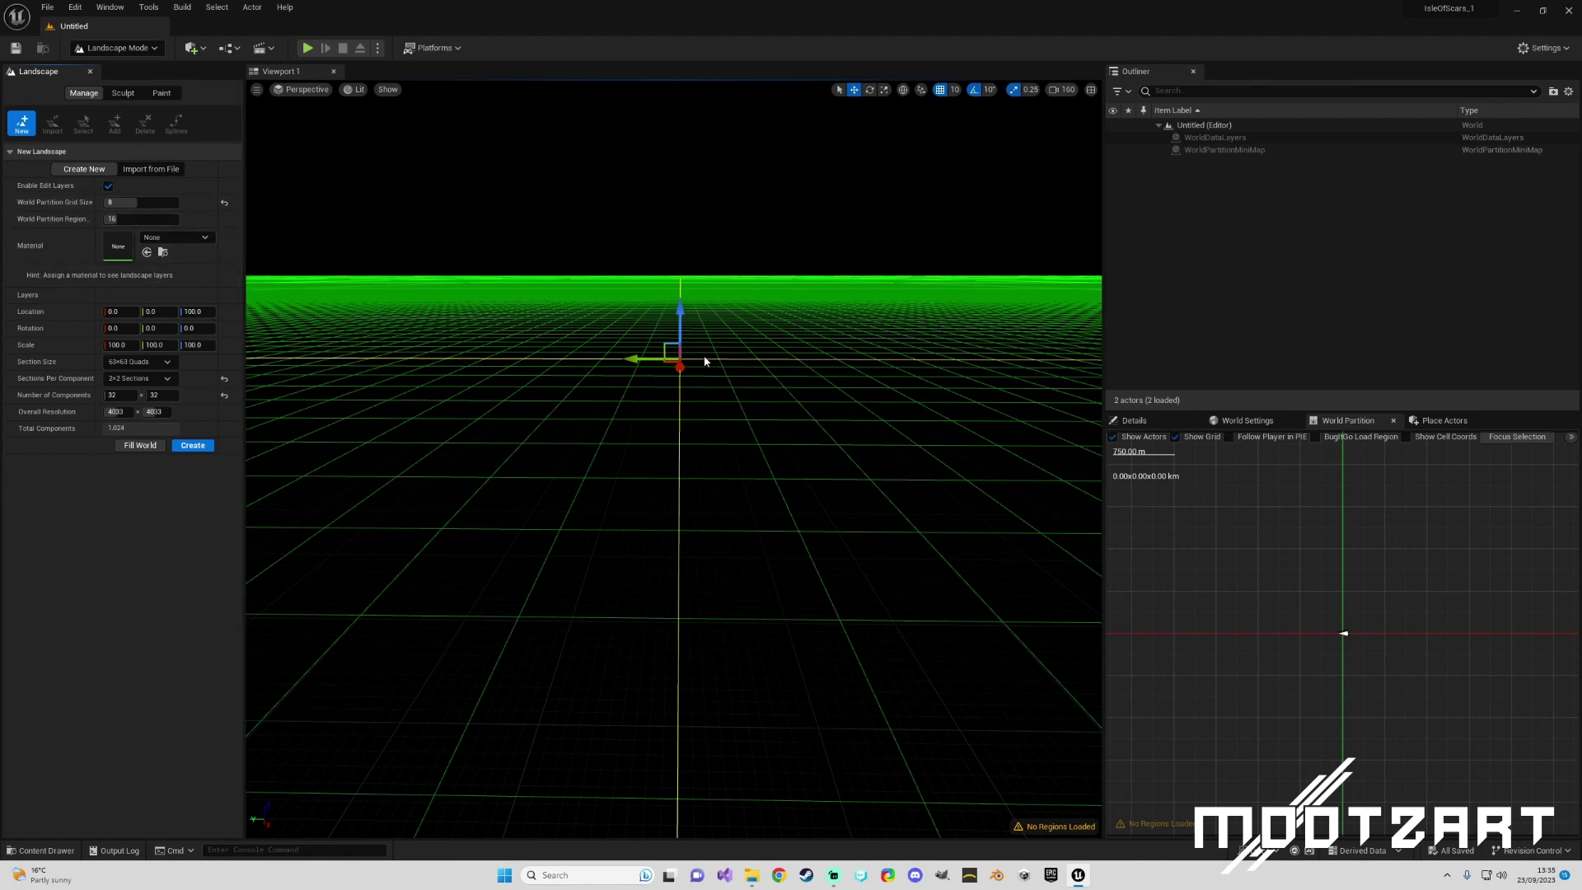
{"action": "mouse_move", "coordinate": [695, 397]}
{"action": "right_mouse_down"}
{"action": "mouse_move", "coordinate": [695, 487]}
{"action": "mouse_move", "coordinate": [707, 412]}
{"action": "mouse_move", "coordinate": [714, 424]}
{"action": "mouse_move", "coordinate": [697, 392]}
{"action": "right_mouse_up"}
{"action": "key", "text": "s"}
{"action": "key", "text": "w"}
{"action": "key", "text": "s"}
{"action": "key", "text": "w"}
{"action": "key", "text": "s"}
{"action": "left_click_drag", "start_coordinate": [697, 392], "coordinate": [698, 392], "text": "alt"}
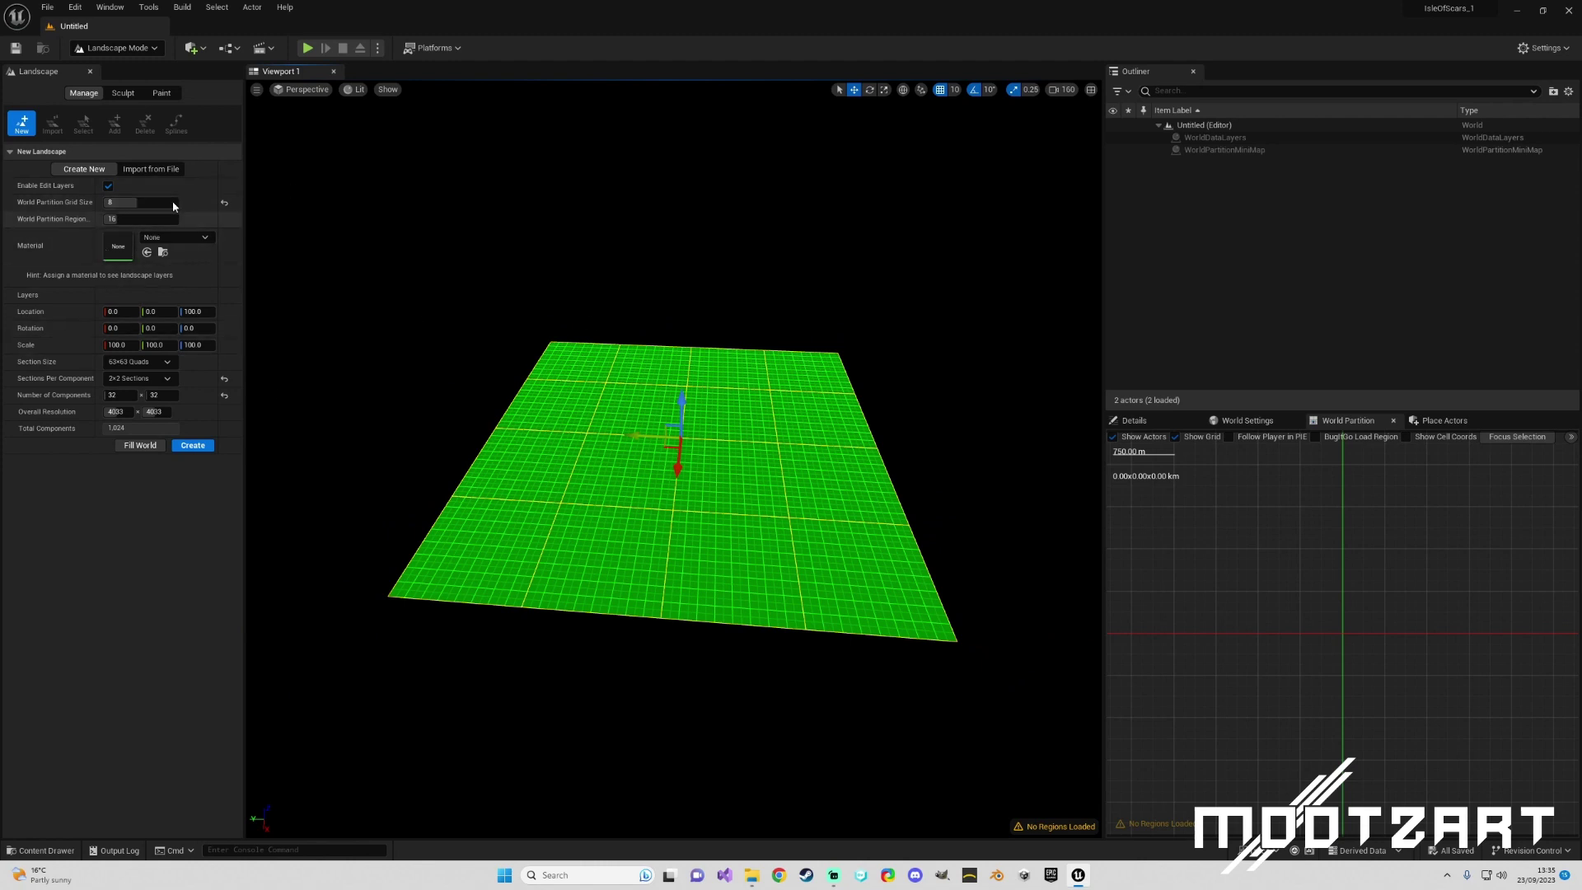
- Reset the World Partition grid size, sections per component and number of components to their defaults
{"action": "left_click", "coordinate": [224, 202]}
{"action": "left_click", "coordinate": [224, 379]}
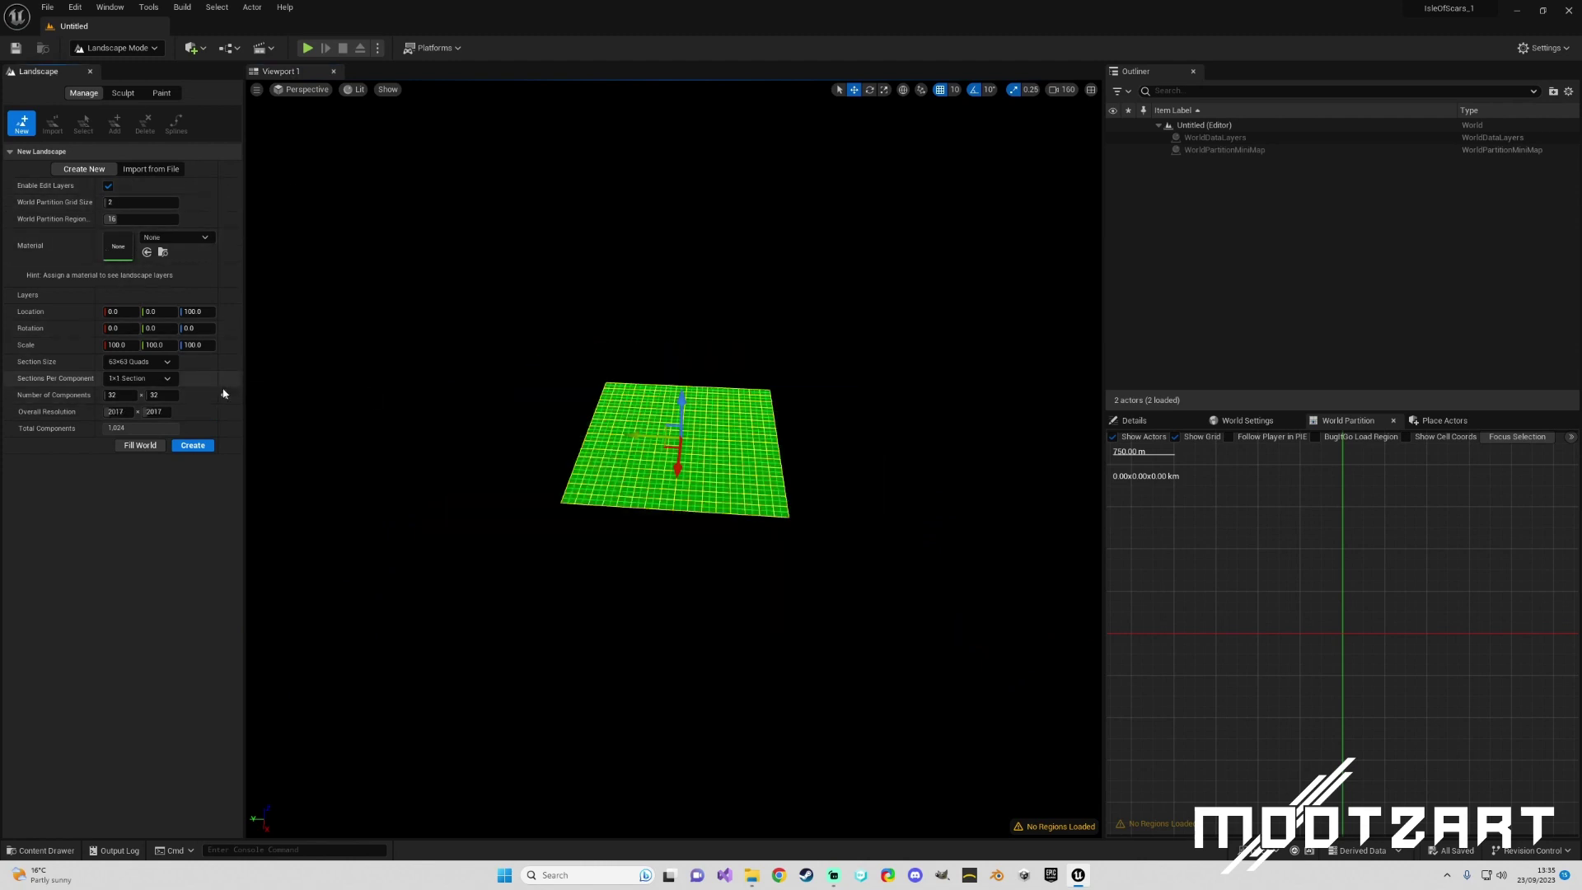
{"action": "left_click", "coordinate": [223, 395]}
{"action": "right_click_drag", "start_coordinate": [456, 403], "coordinate": [486, 427]}
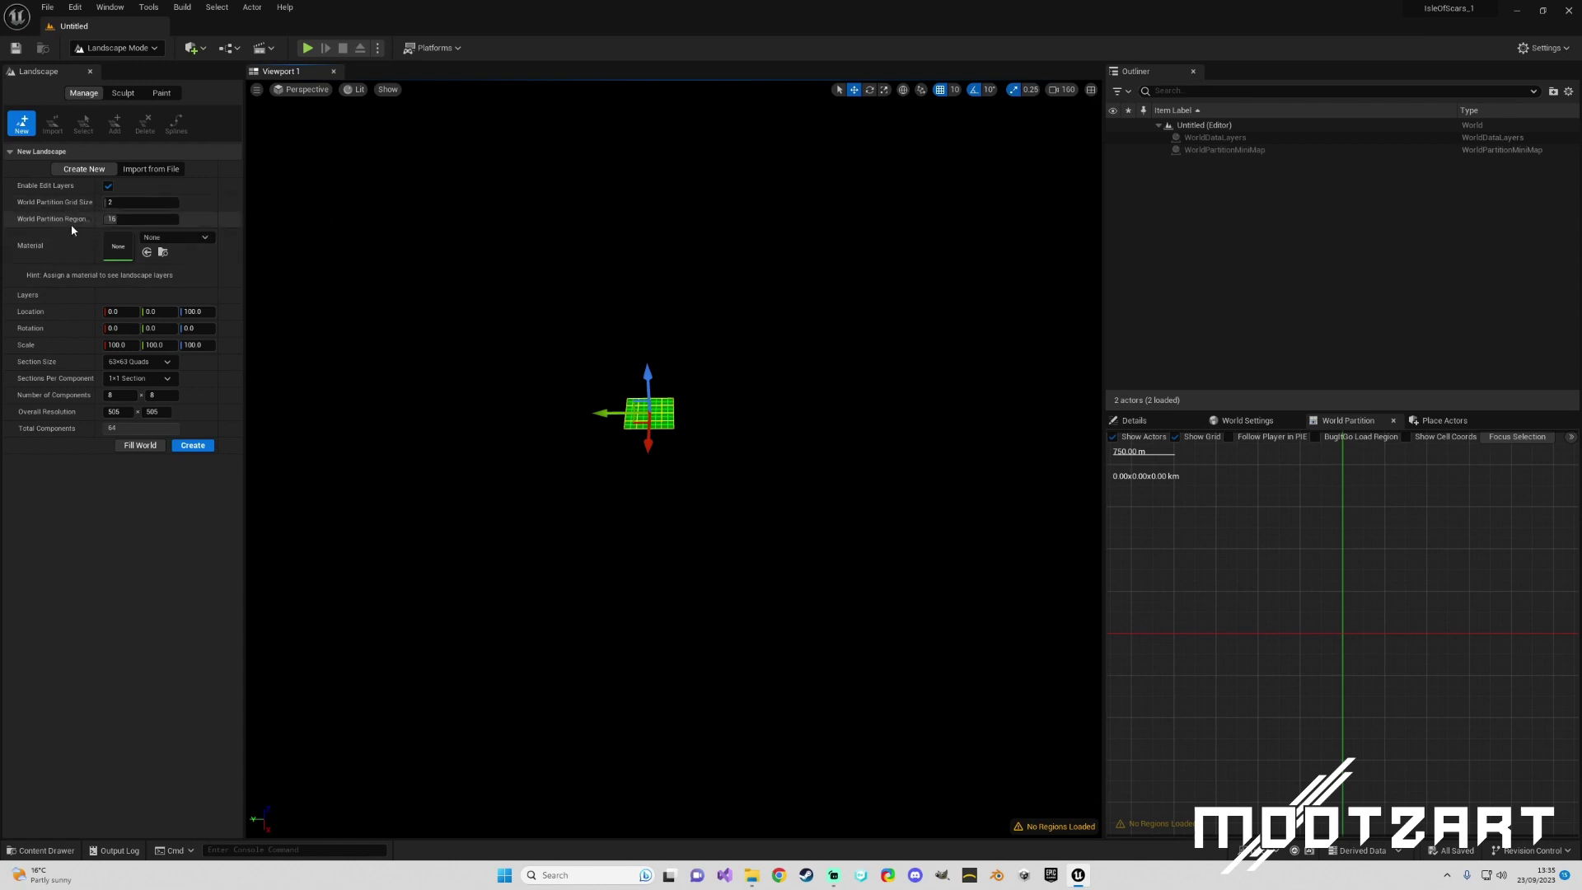
- Try a World Partition region size of 4 and restore the default
{"action": "left_click_drag", "start_coordinate": [102, 221], "coordinate": [106, 220]}
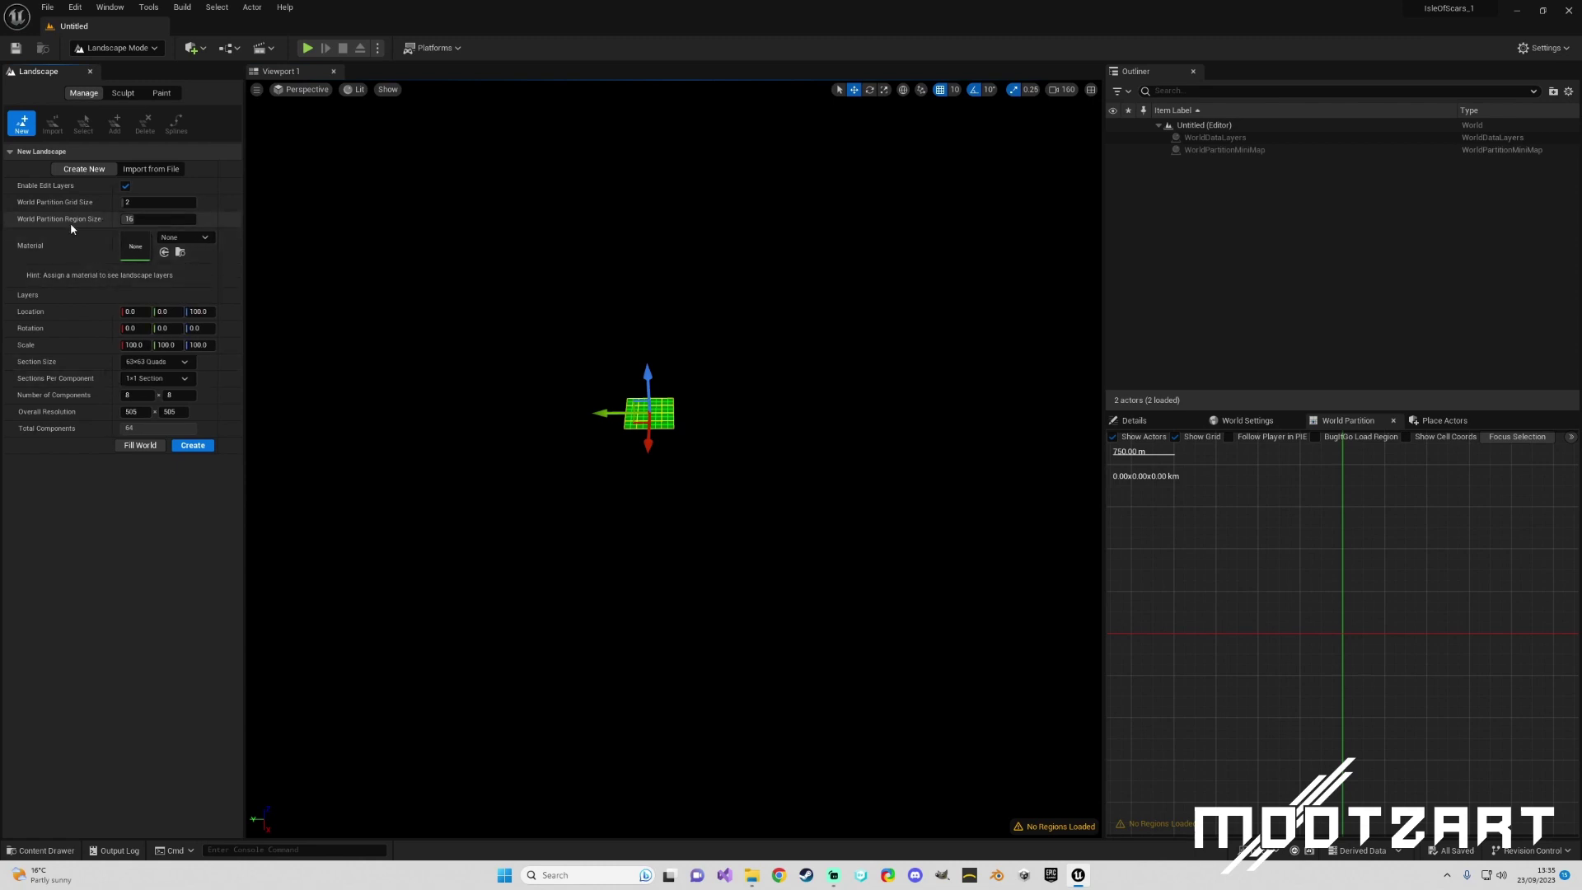
{"action": "left_click", "coordinate": [136, 218]}
{"action": "type", "text": "4"}
{"action": "left_click", "coordinate": [224, 219]}
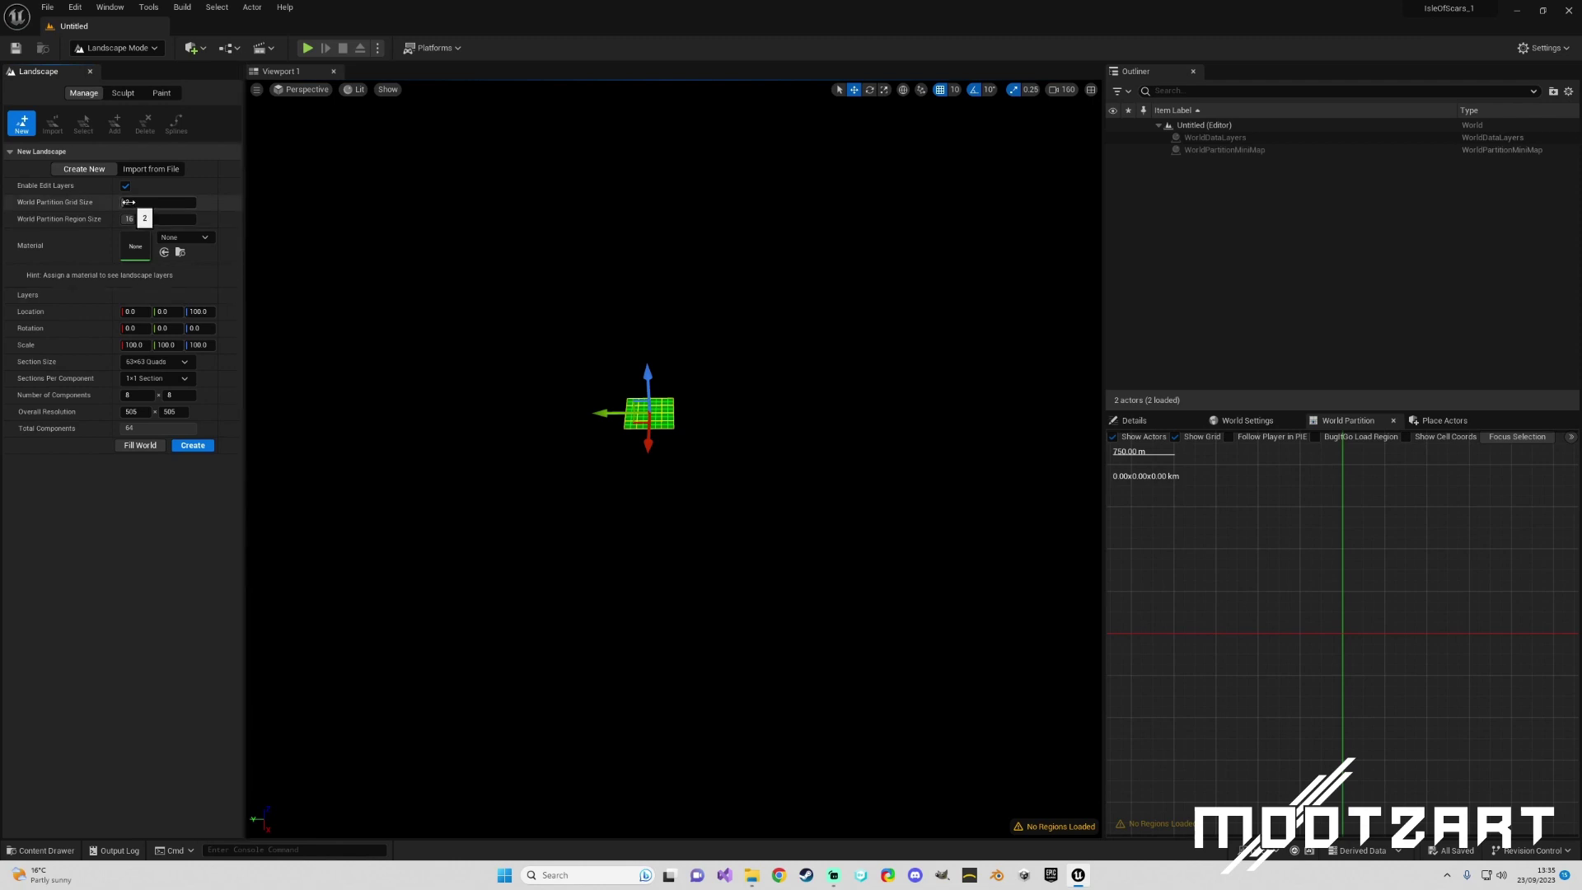
- Try a World Partition grid size of 16 with a region size of 64, and reset both to their defaults
{"action": "left_click", "coordinate": [128, 201]}
{"action": "type", "text": "16"}
{"action": "key", "text": "Return"}
{"action": "left_click_drag", "start_coordinate": [125, 218], "coordinate": [196, 218]}
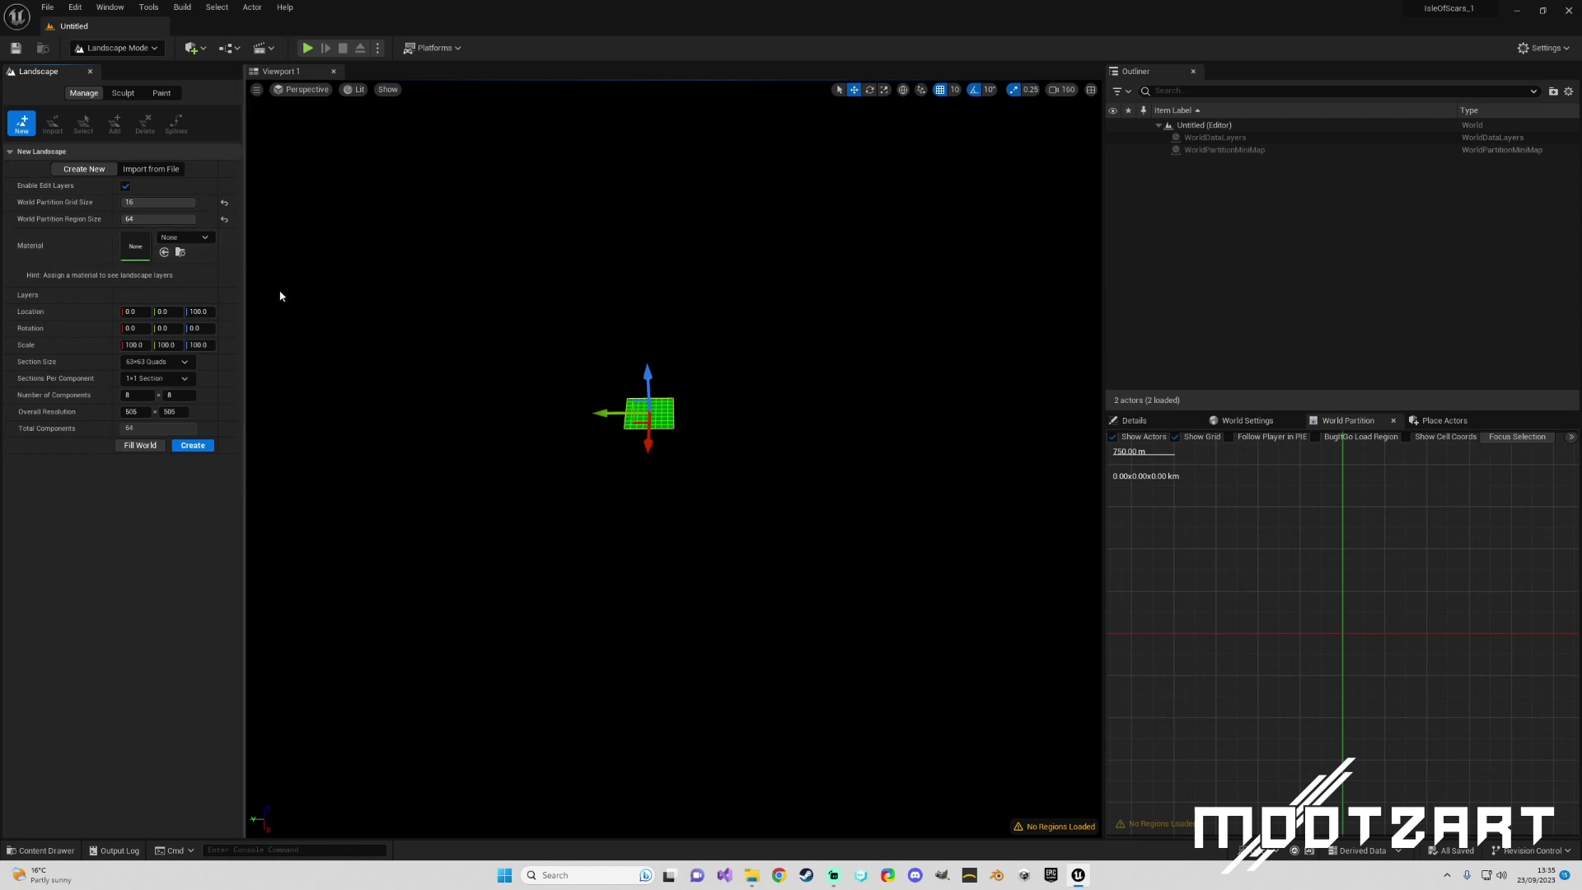
{"action": "left_click", "coordinate": [224, 203]}
{"action": "left_click", "coordinate": [224, 219]}
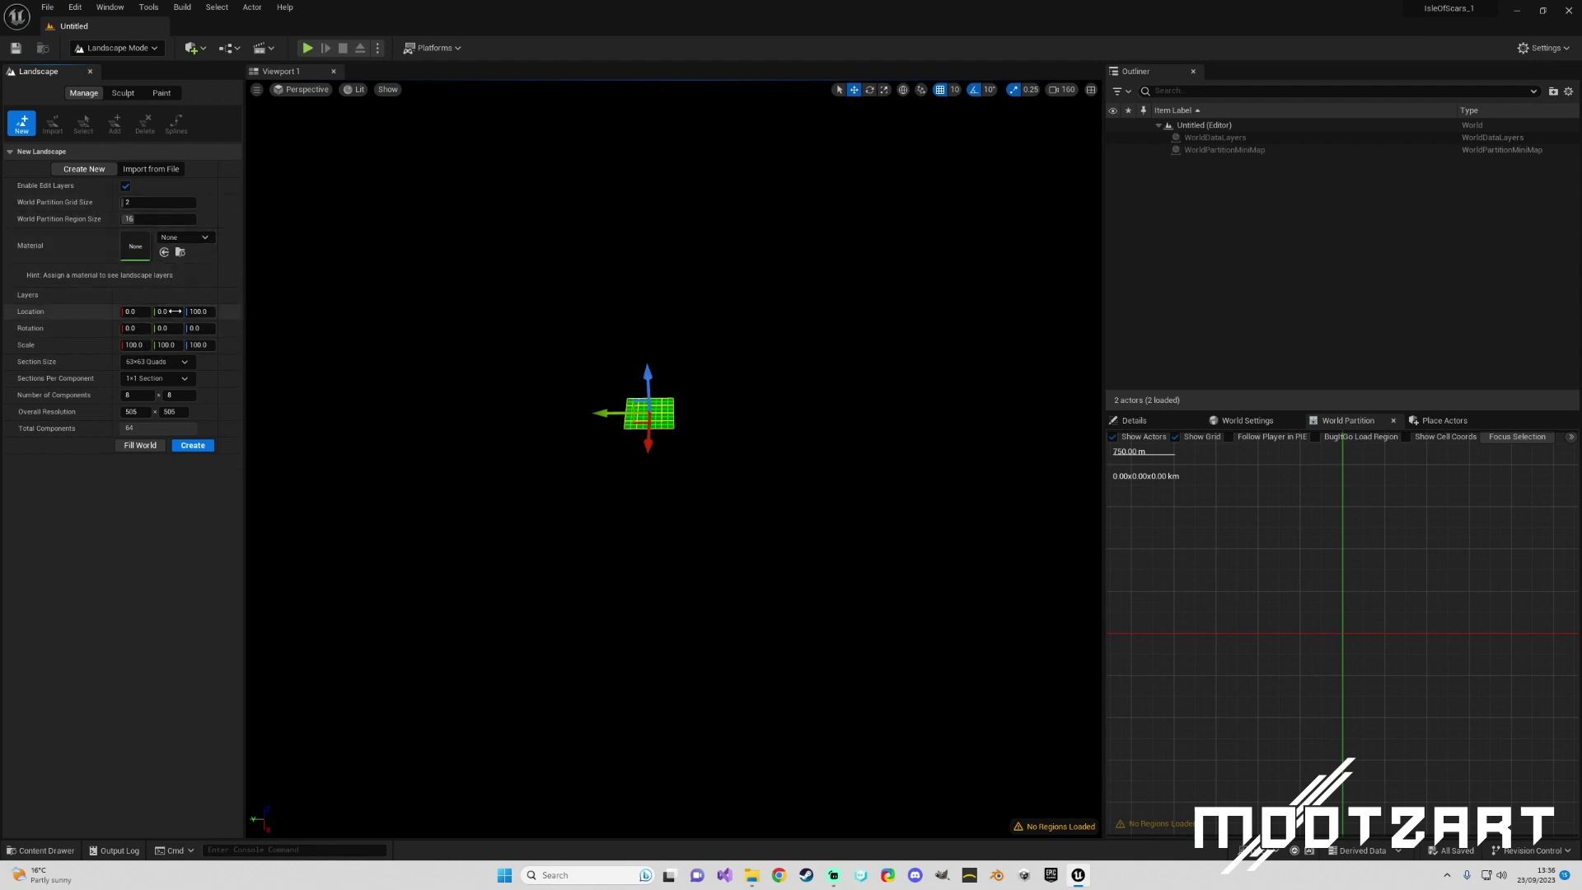
{"action": "left_click", "coordinate": [195, 218]}
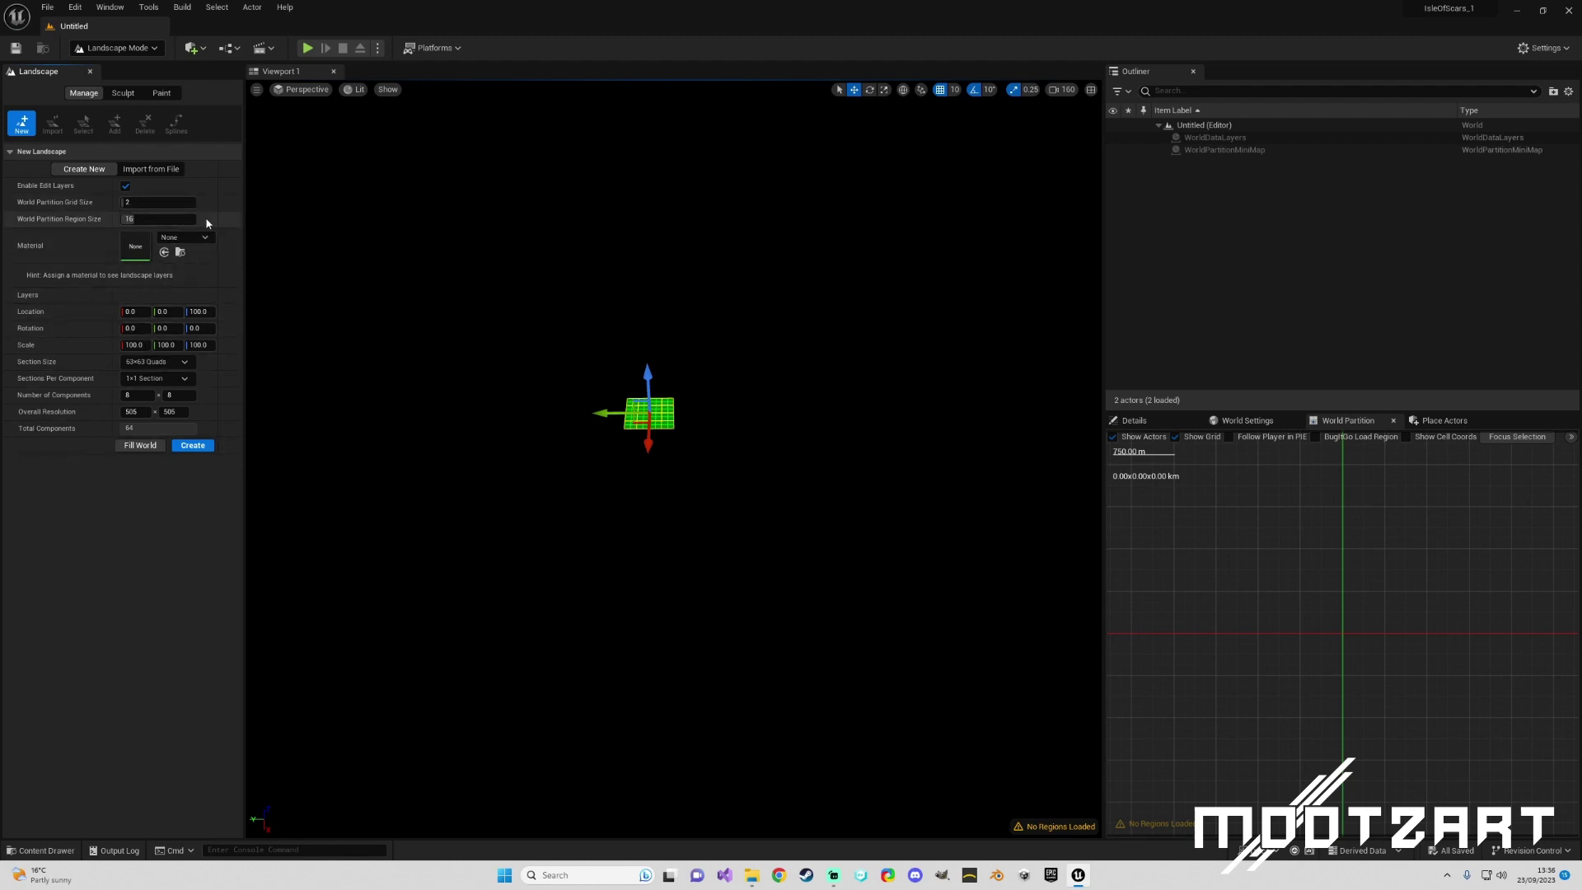
{"action": "mouse_move", "coordinate": [240, 216]}
{"action": "left_mouse_down"}
{"action": "mouse_move", "coordinate": [269, 216]}
{"action": "mouse_move", "coordinate": [256, 217]}
{"action": "left_mouse_up"}
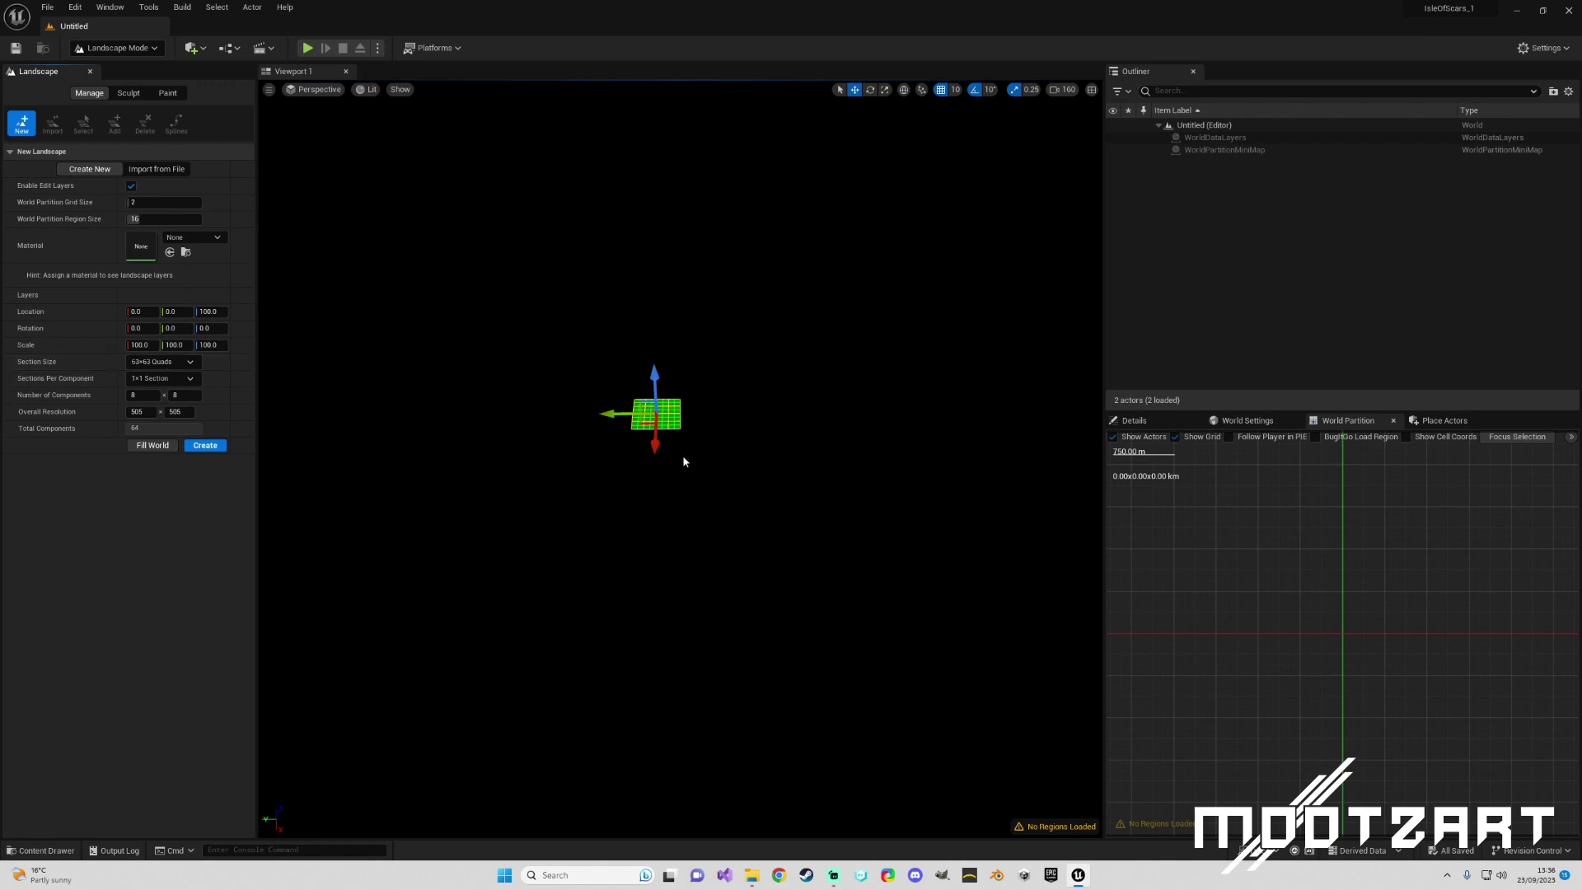
- Set the new landscape to 2×2 sections per component and 32 × 32 components
{"action": "left_click", "coordinate": [161, 378]}
{"action": "left_click", "coordinate": [155, 417]}
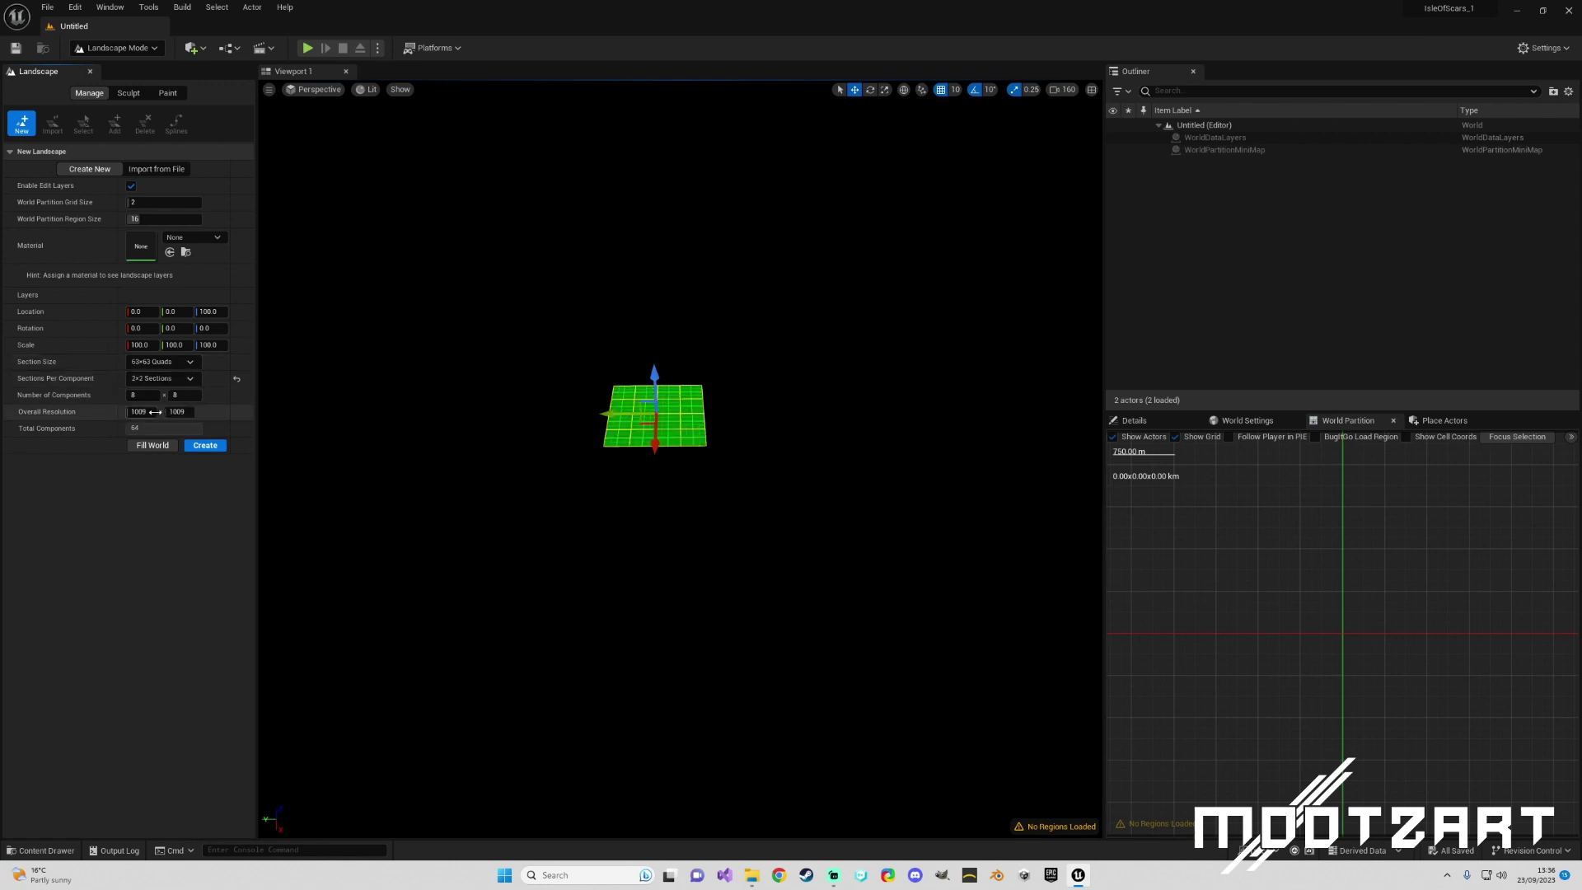
{"action": "left_click", "coordinate": [142, 394]}
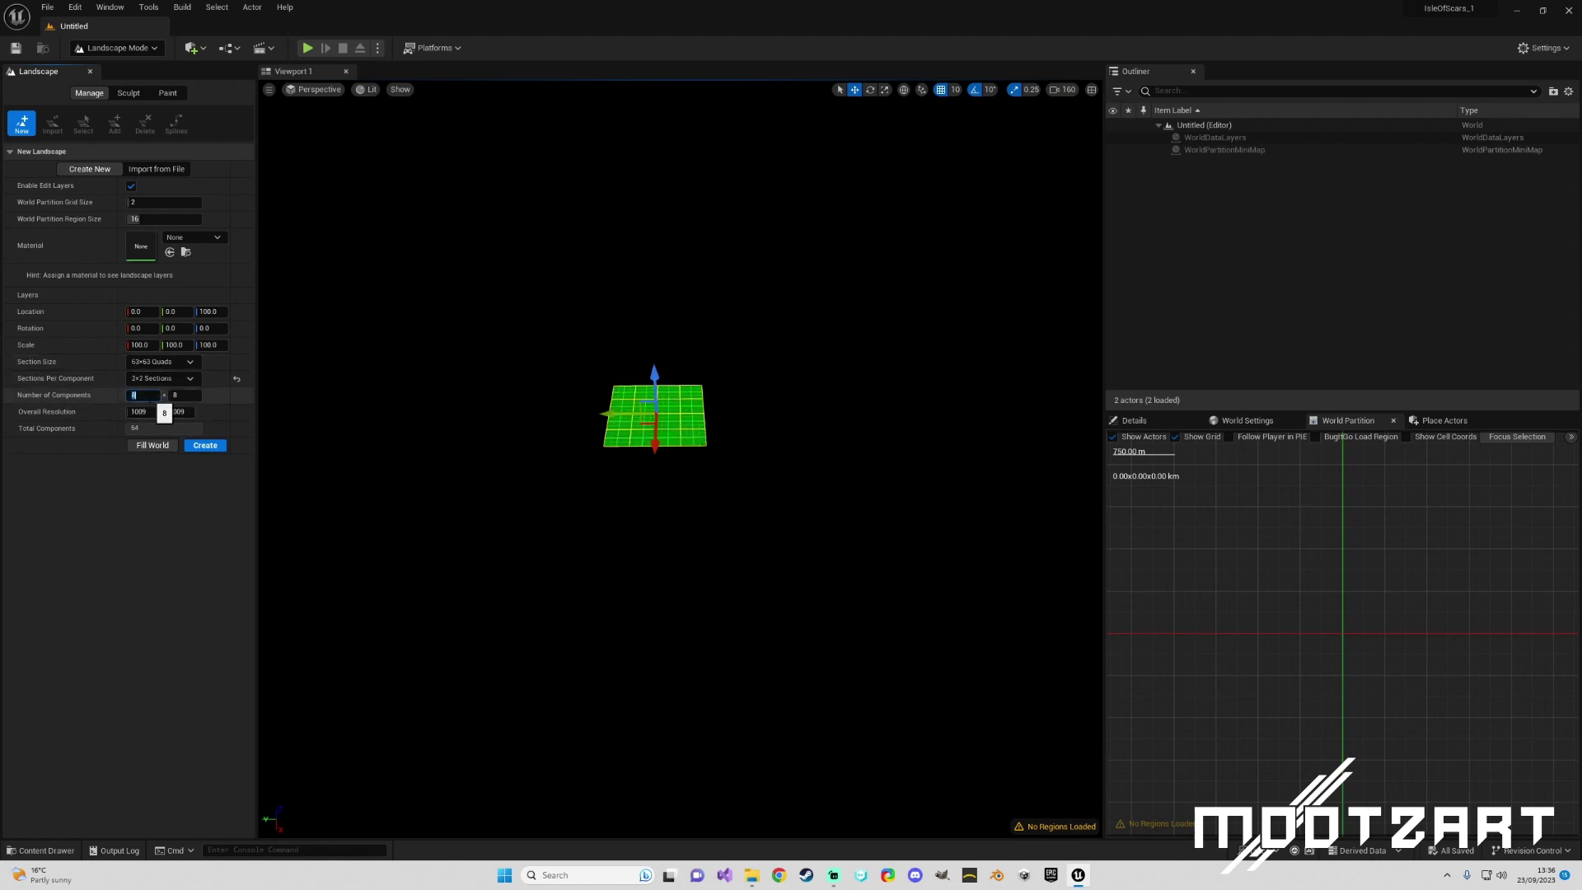
{"action": "type", "text": "32"}
{"action": "key", "text": "Tab"}
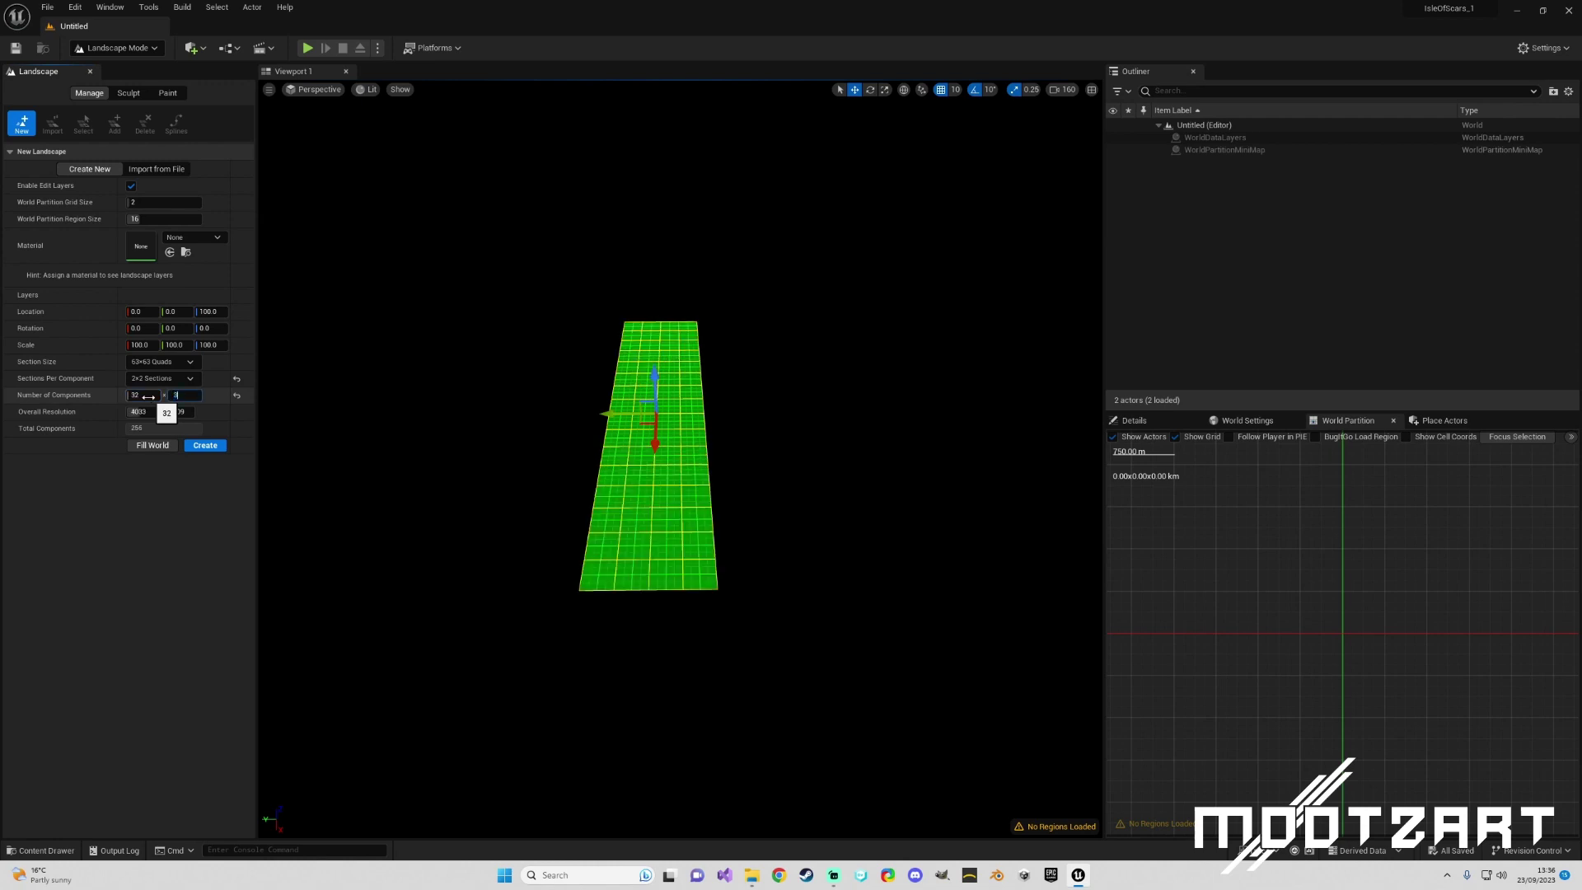
{"action": "type", "text": "32"}
{"action": "key", "text": "Return"}
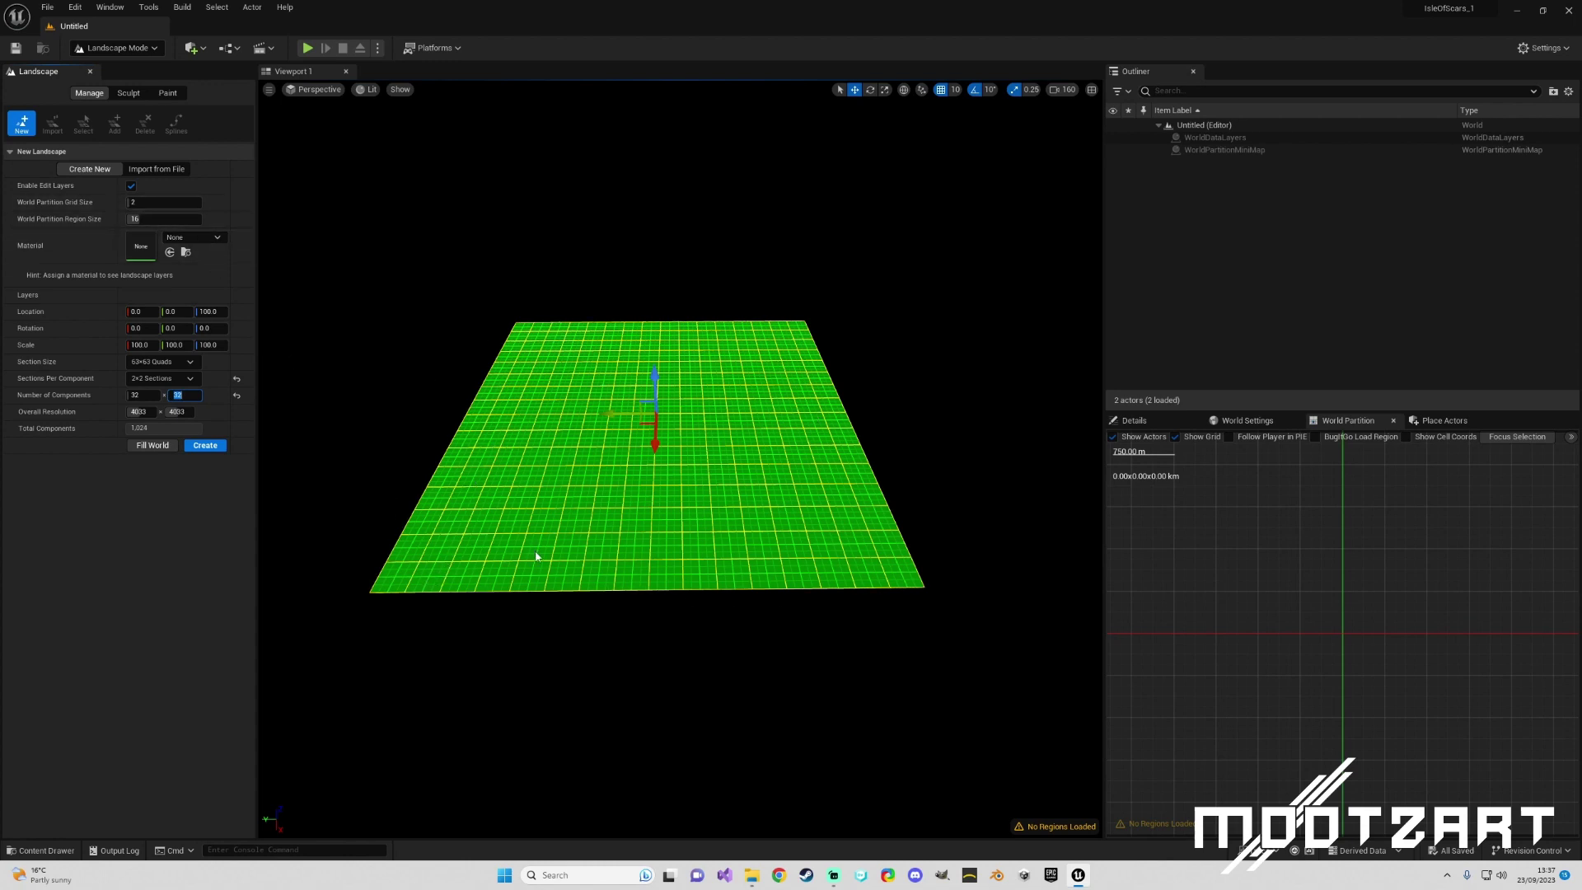
- Try different World Partition grid and region sizes on the landscape preview, and reset both to their defaults
{"action": "mouse_move", "coordinate": [542, 564]}
{"action": "right_mouse_down"}
{"action": "mouse_move", "coordinate": [549, 578]}
{"action": "mouse_move", "coordinate": [532, 572]}
{"action": "right_mouse_up"}
{"action": "key", "text": "w"}
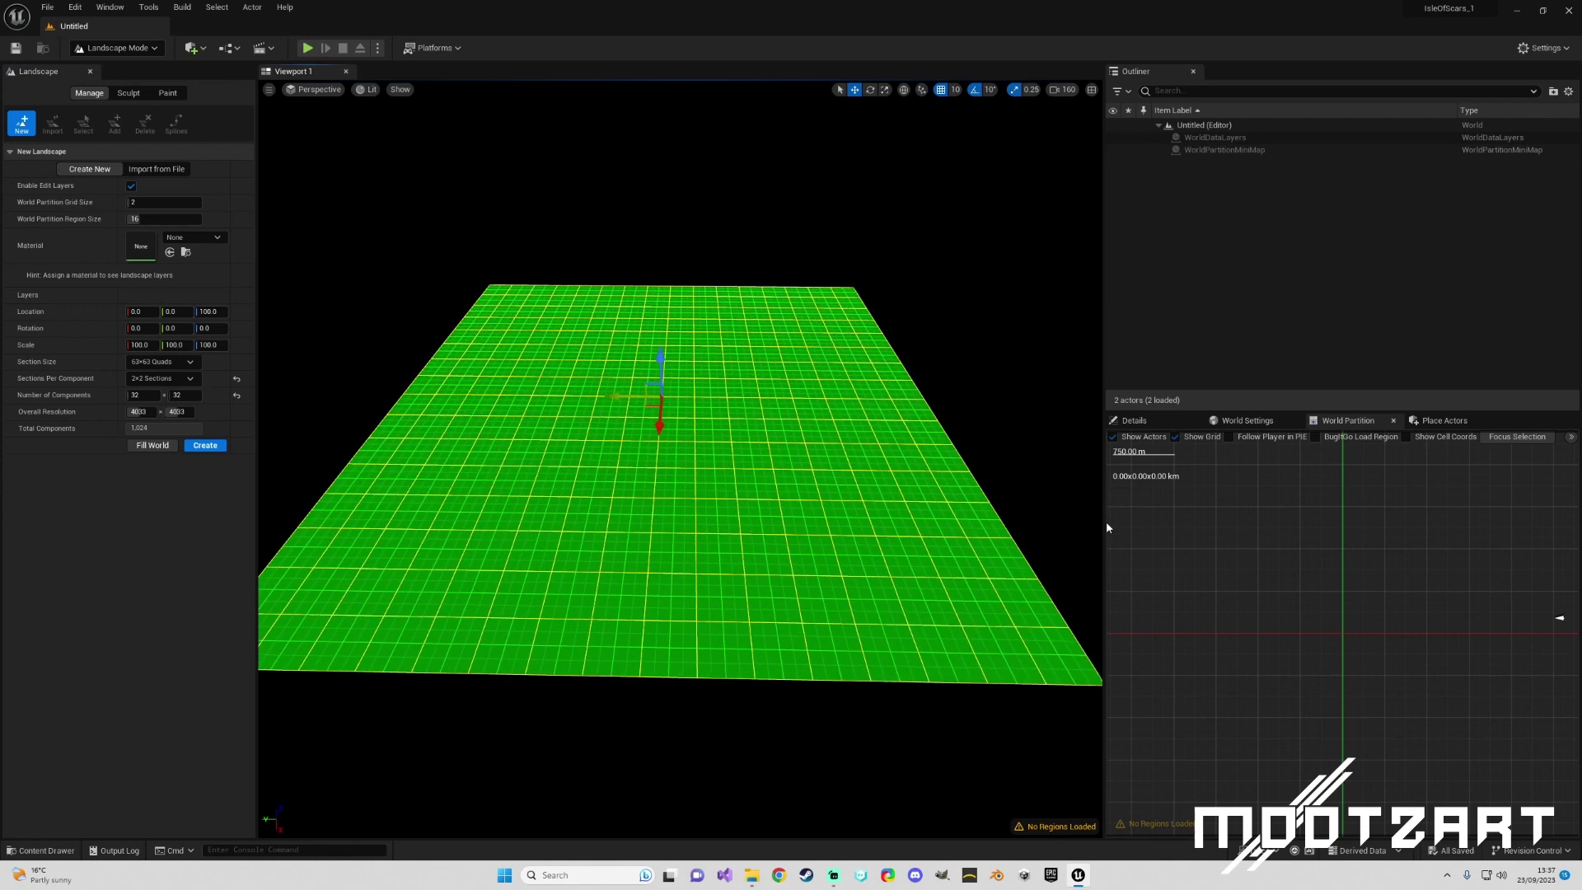
{"action": "left_click_drag", "start_coordinate": [1106, 520], "coordinate": [1436, 519]}
{"action": "right_click_drag", "start_coordinate": [960, 236], "coordinate": [938, 231]}
{"action": "key", "text": "s"}
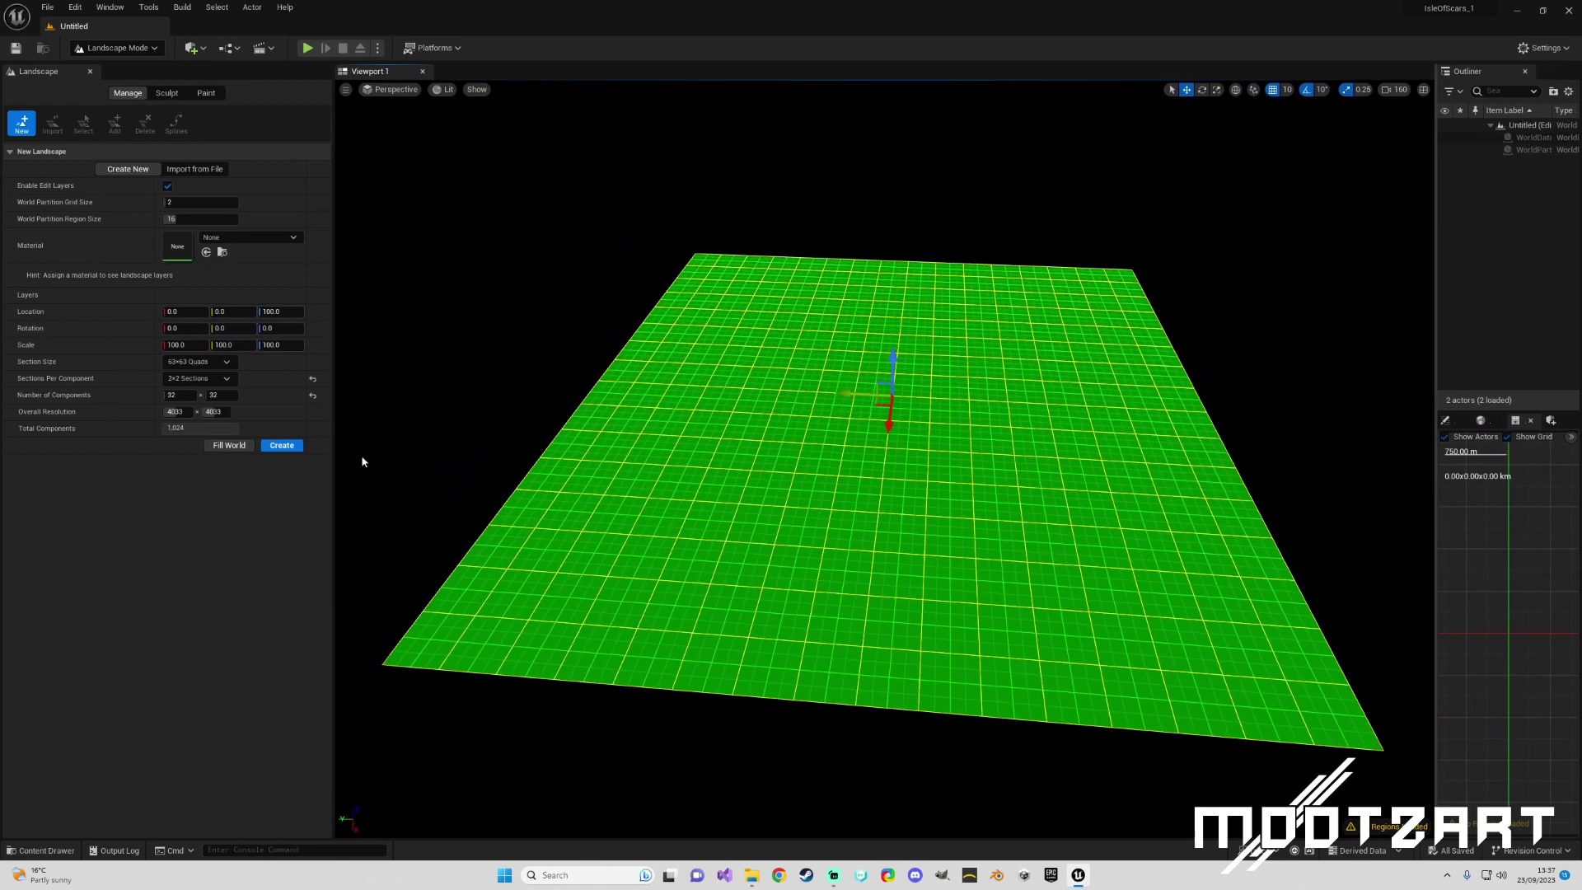
{"action": "left_click_drag", "start_coordinate": [198, 202], "coordinate": [166, 219]}
{"action": "left_click", "coordinate": [312, 202]}
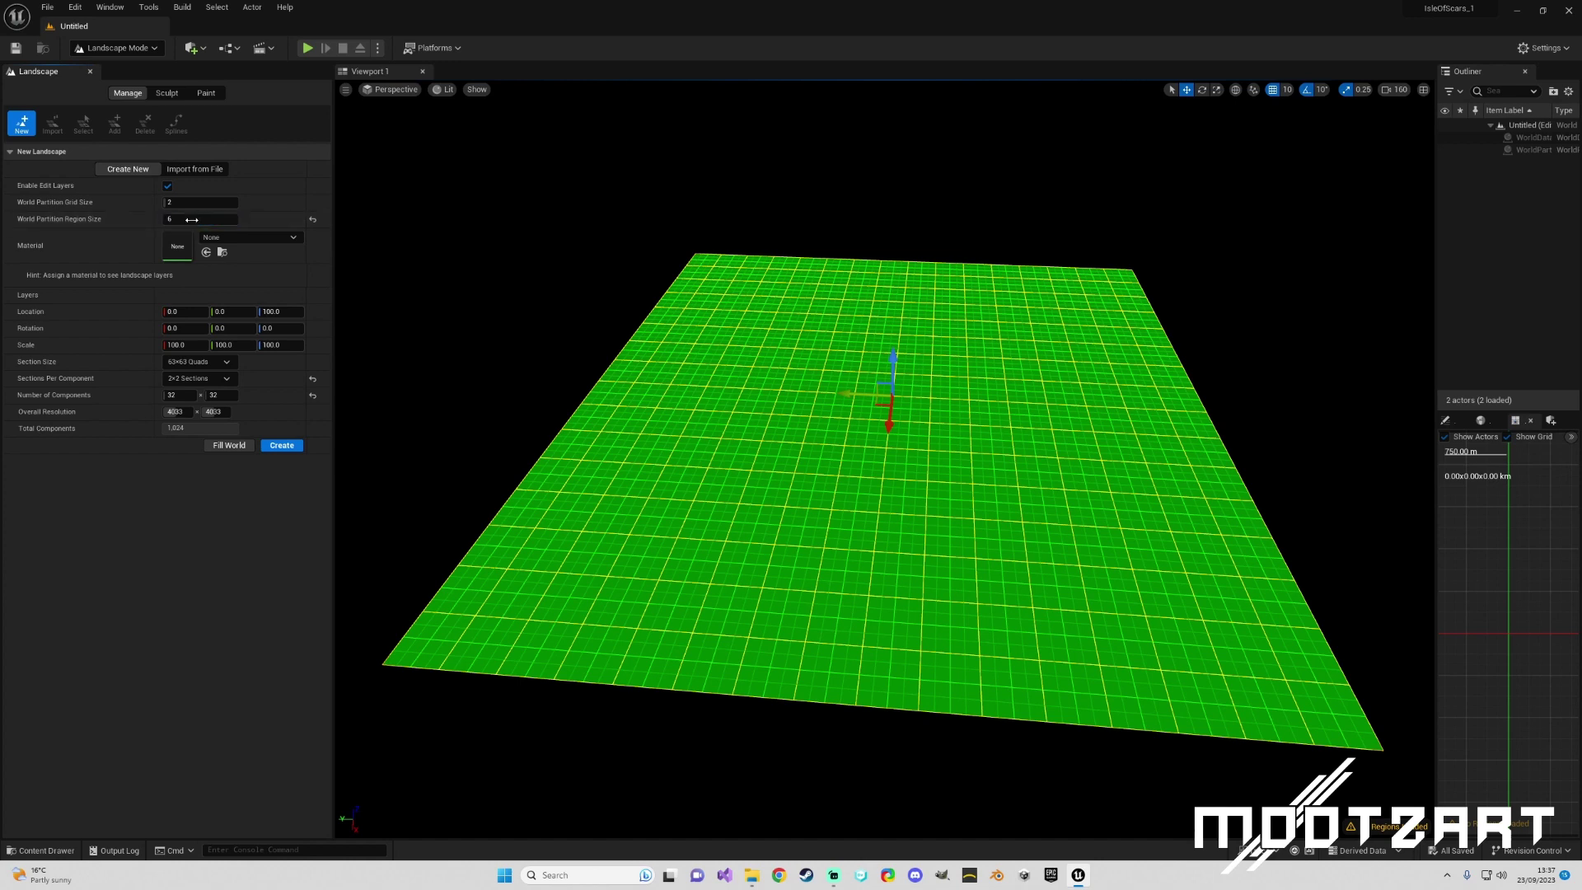
{"action": "left_click", "coordinate": [312, 223]}
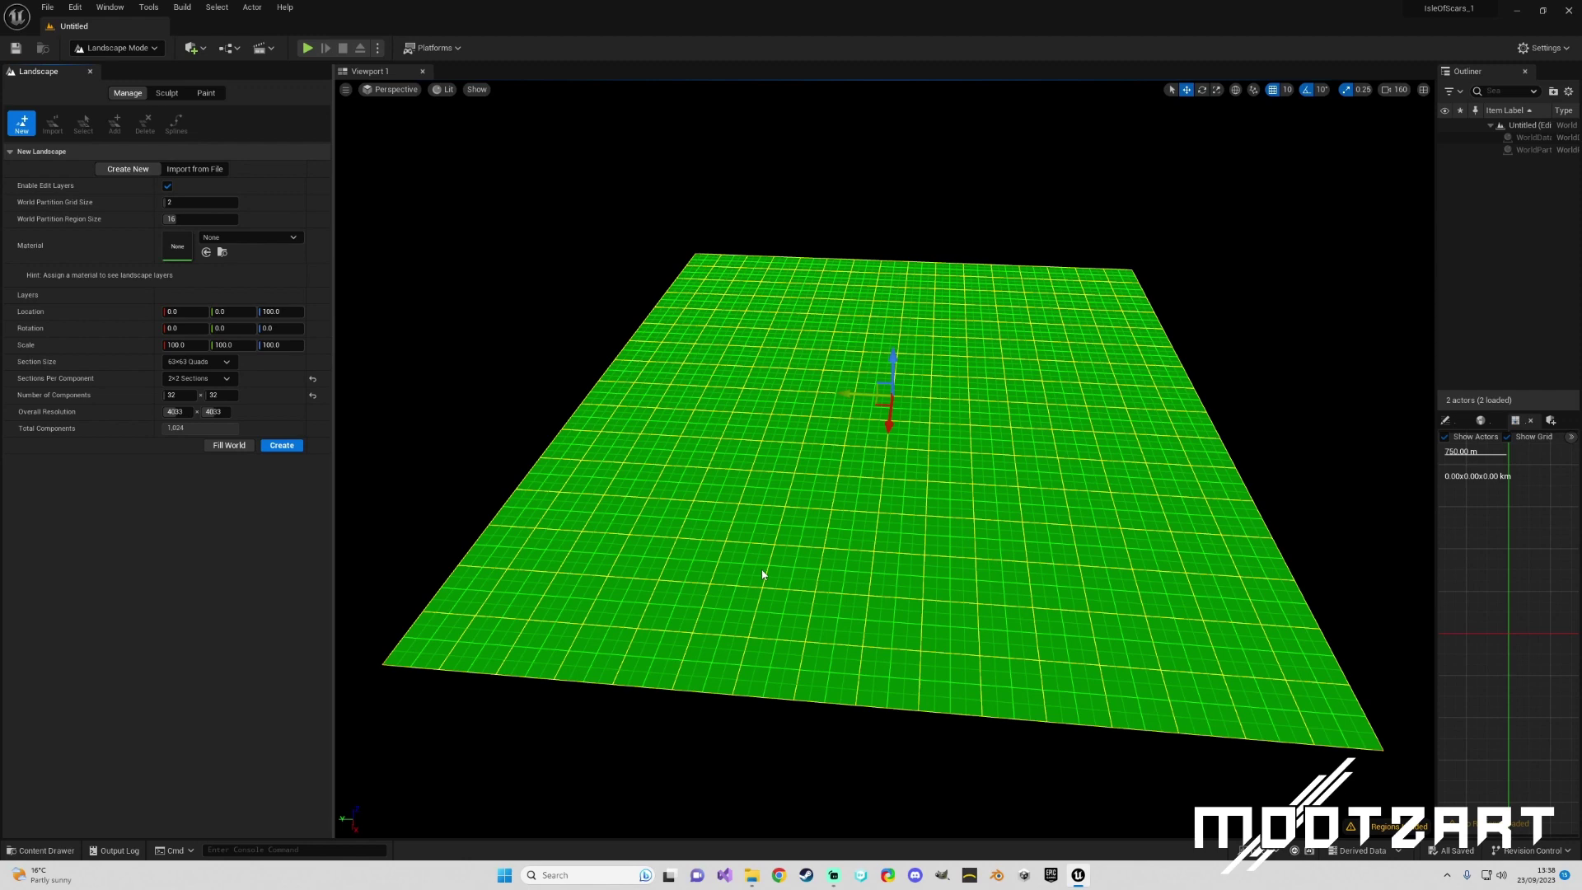
- Set the World Partition grid size of the new landscape to 16
{"action": "left_click_drag", "start_coordinate": [1428, 293], "coordinate": [1264, 294]}
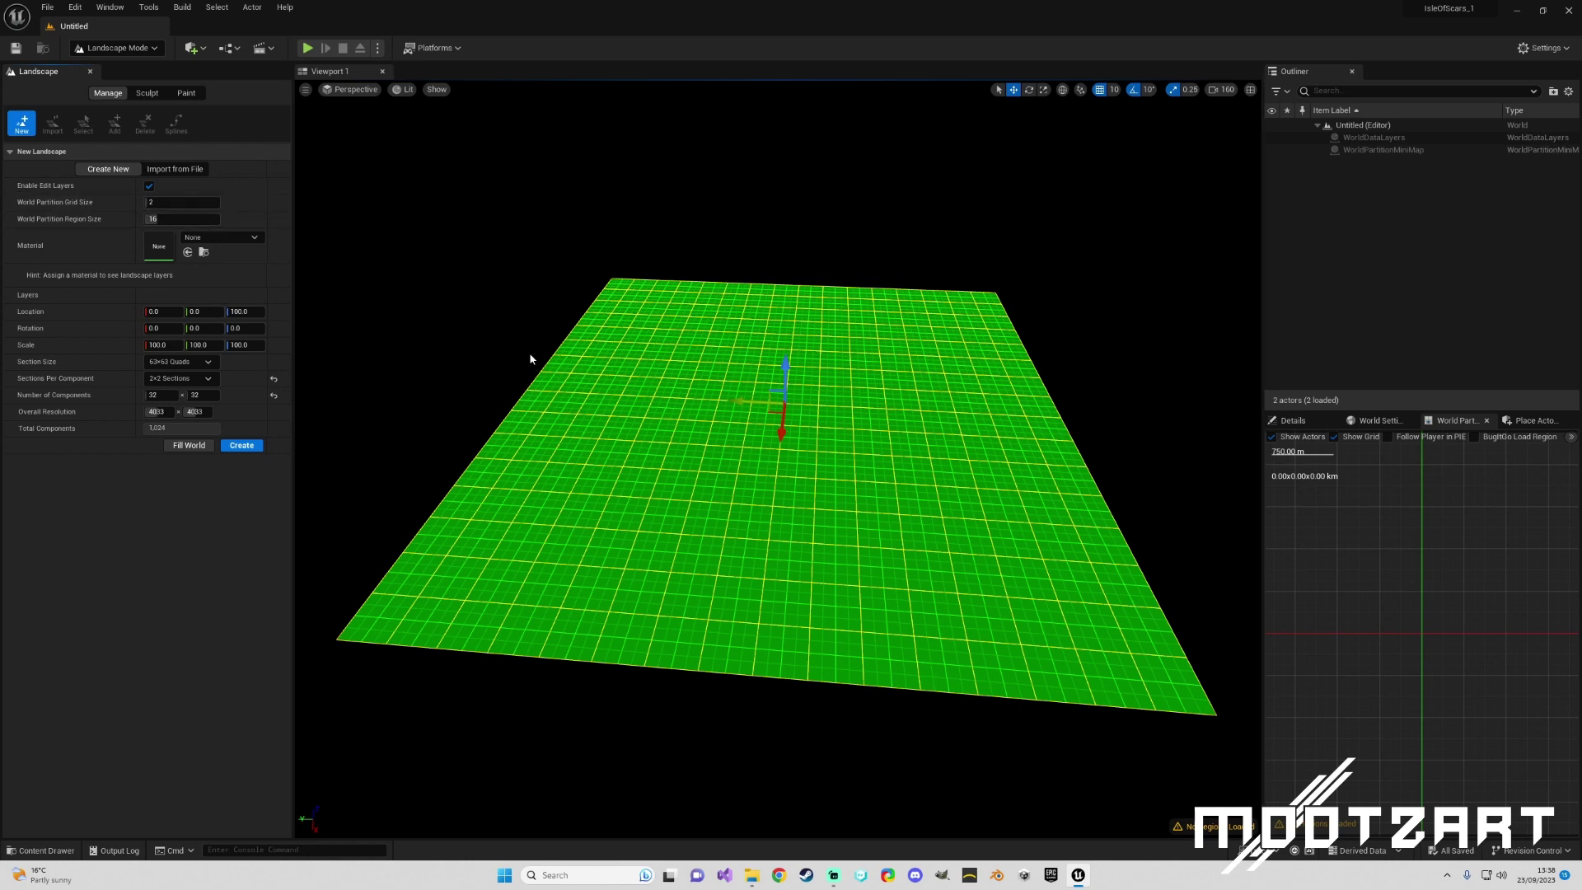
{"action": "left_click", "coordinate": [165, 202]}
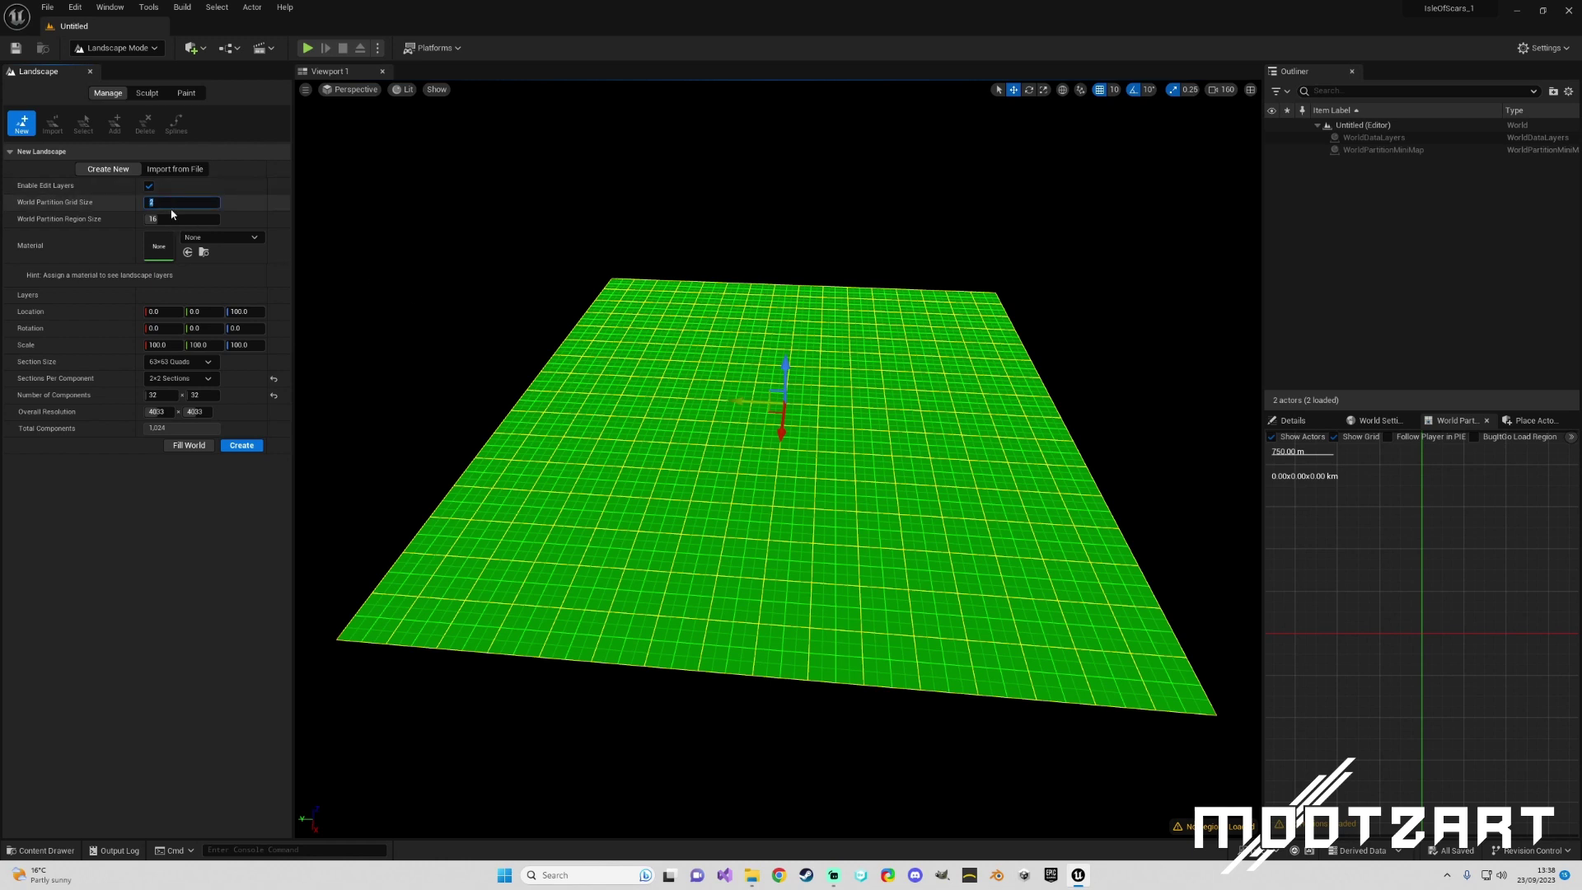
{"action": "type", "text": "16"}
{"action": "key", "text": "Return"}
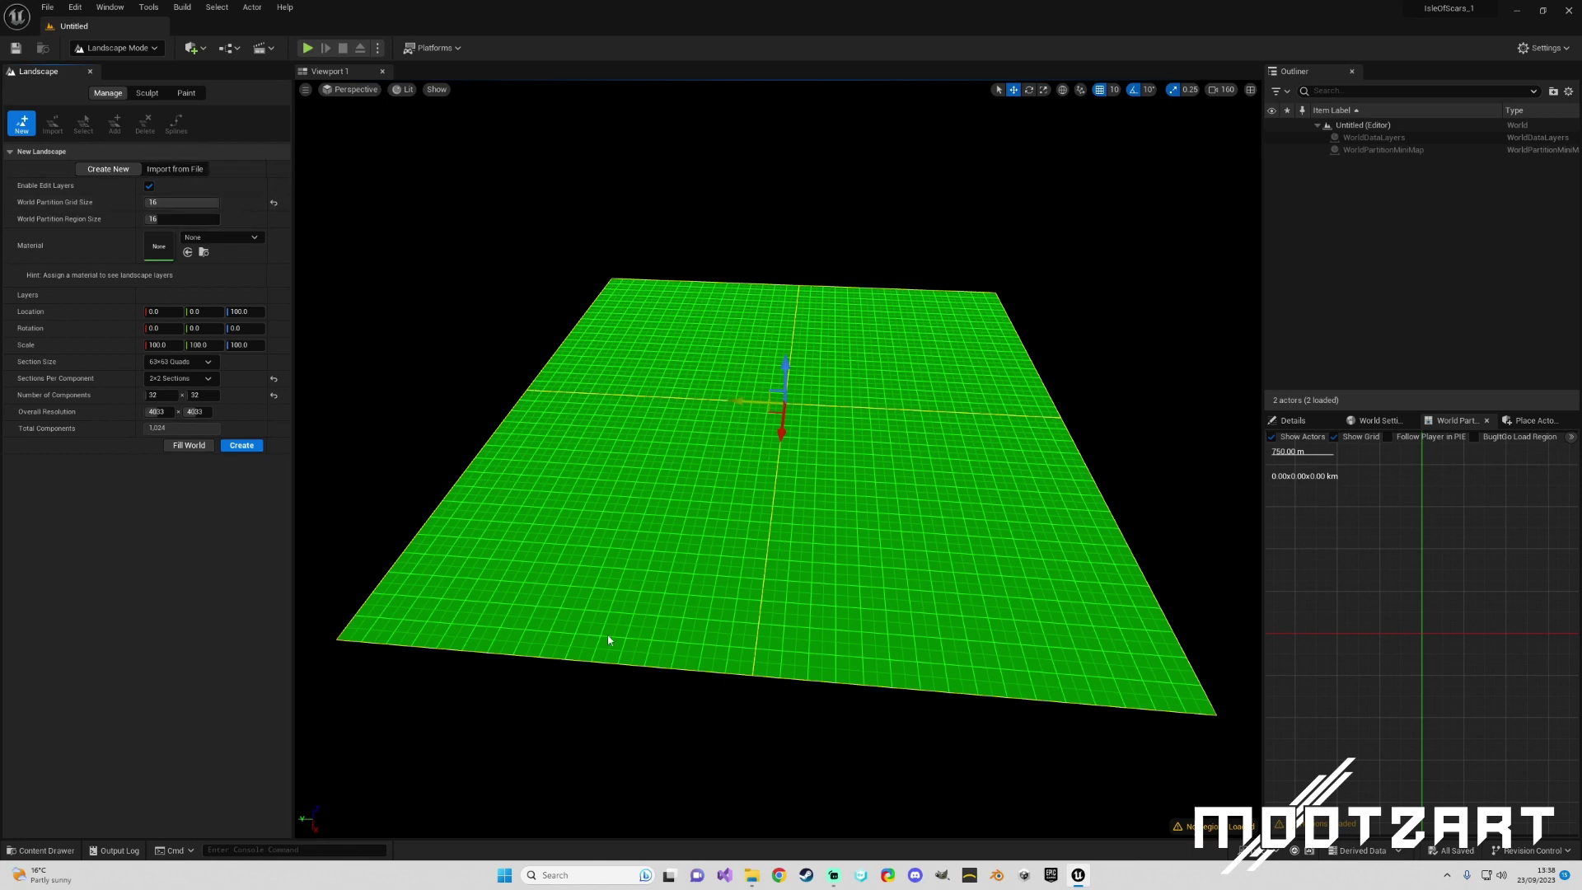
{"action": "middle_click_drag", "start_coordinate": [731, 662], "coordinate": [557, 683]}
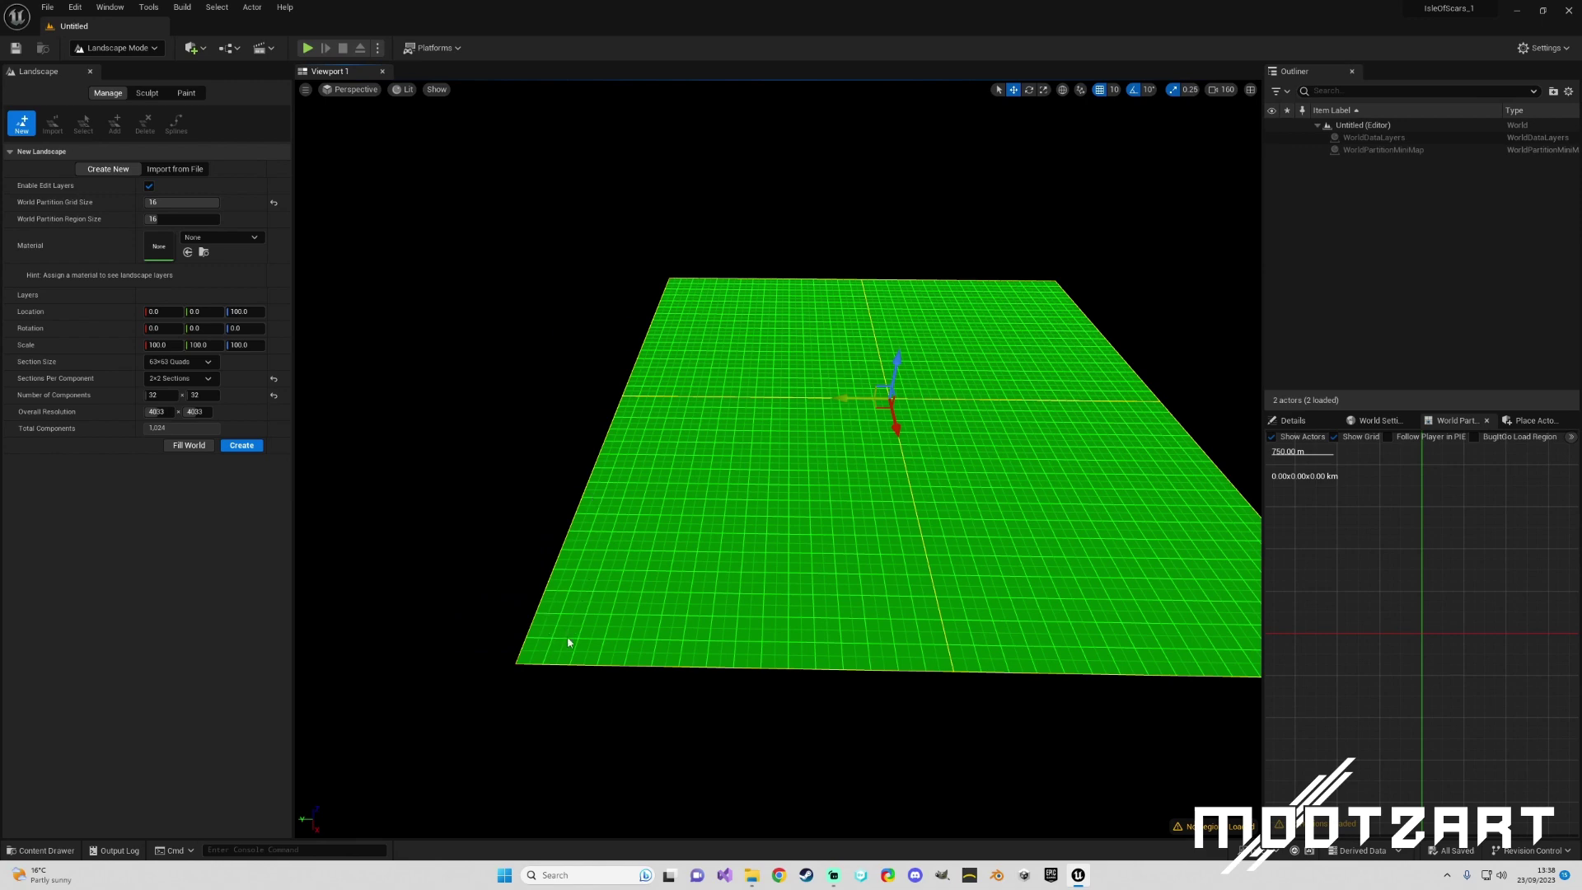
{"action": "right_click_drag", "start_coordinate": [592, 636], "coordinate": [577, 713]}
{"action": "left_click_drag", "start_coordinate": [548, 548], "coordinate": [633, 566]}
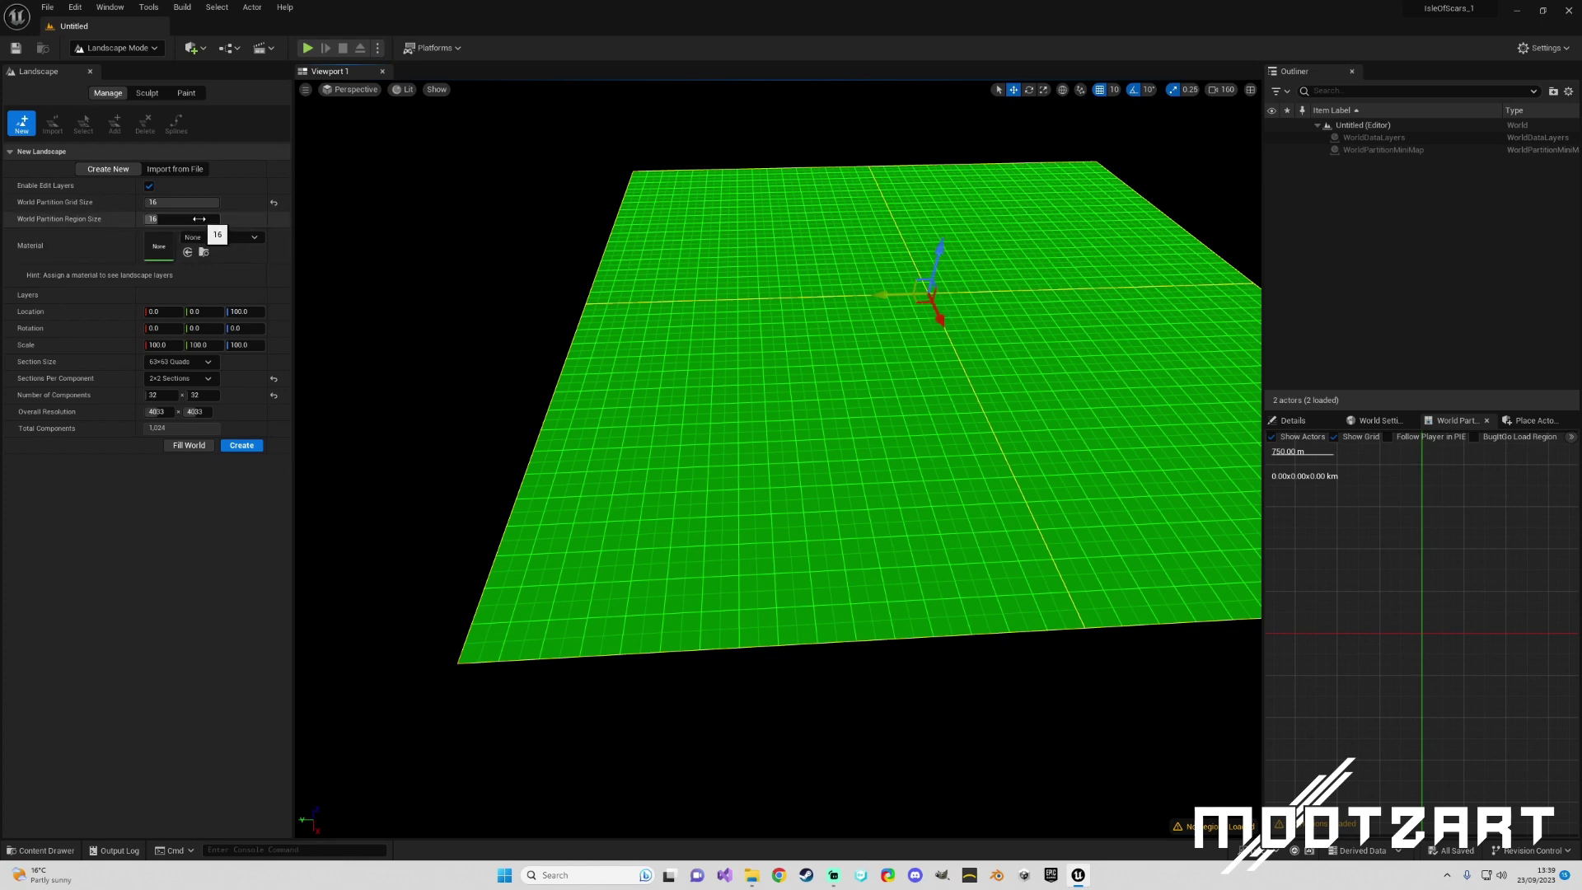
- Create the landscape and save the level in the Levels folder as TestMap_2
{"action": "right_click_drag", "start_coordinate": [963, 266], "coordinate": [1001, 328]}
{"action": "left_click", "coordinate": [251, 447]}
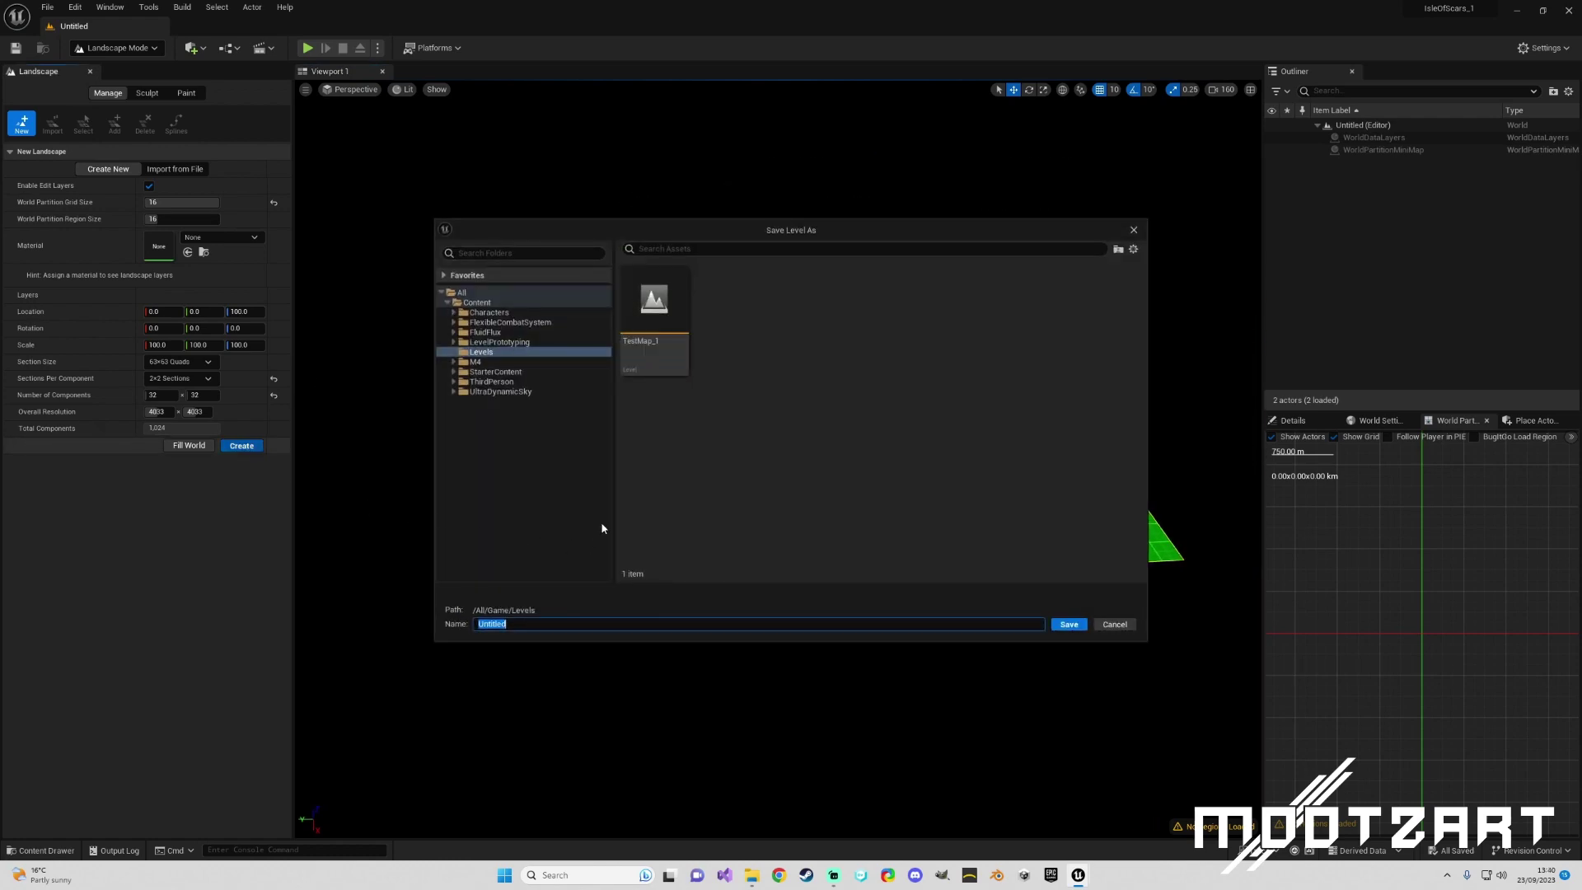
{"action": "type", "text": "TestMap_2"}
{"action": "key", "text": "Return"}
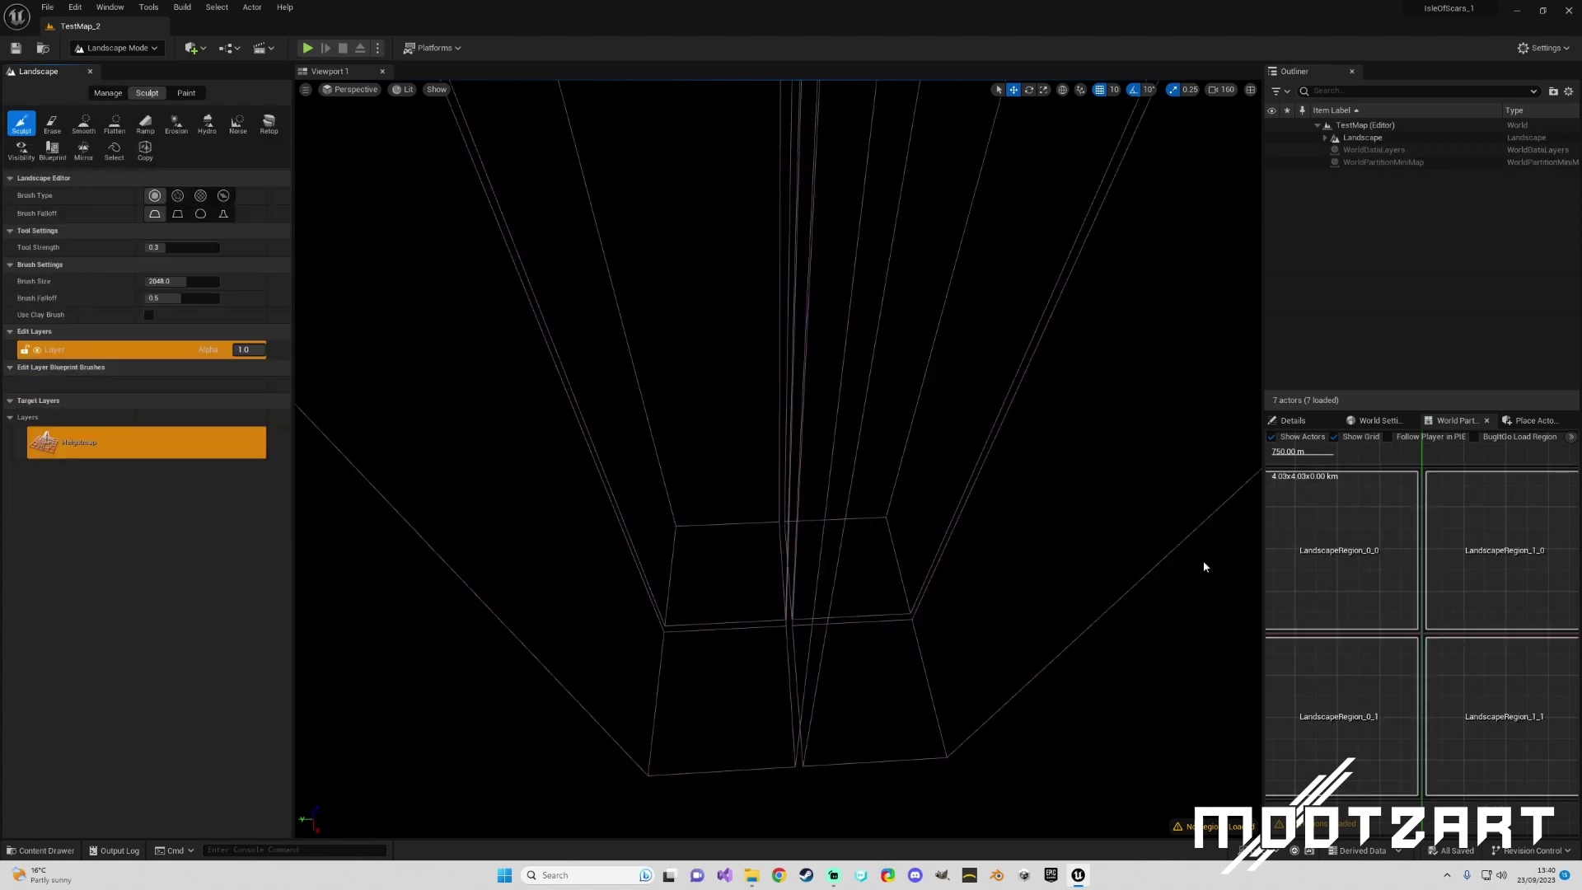
- Widen the World Partition area and switch the editor back to Selection mode
{"action": "left_click_drag", "start_coordinate": [1263, 491], "coordinate": [1147, 491]}
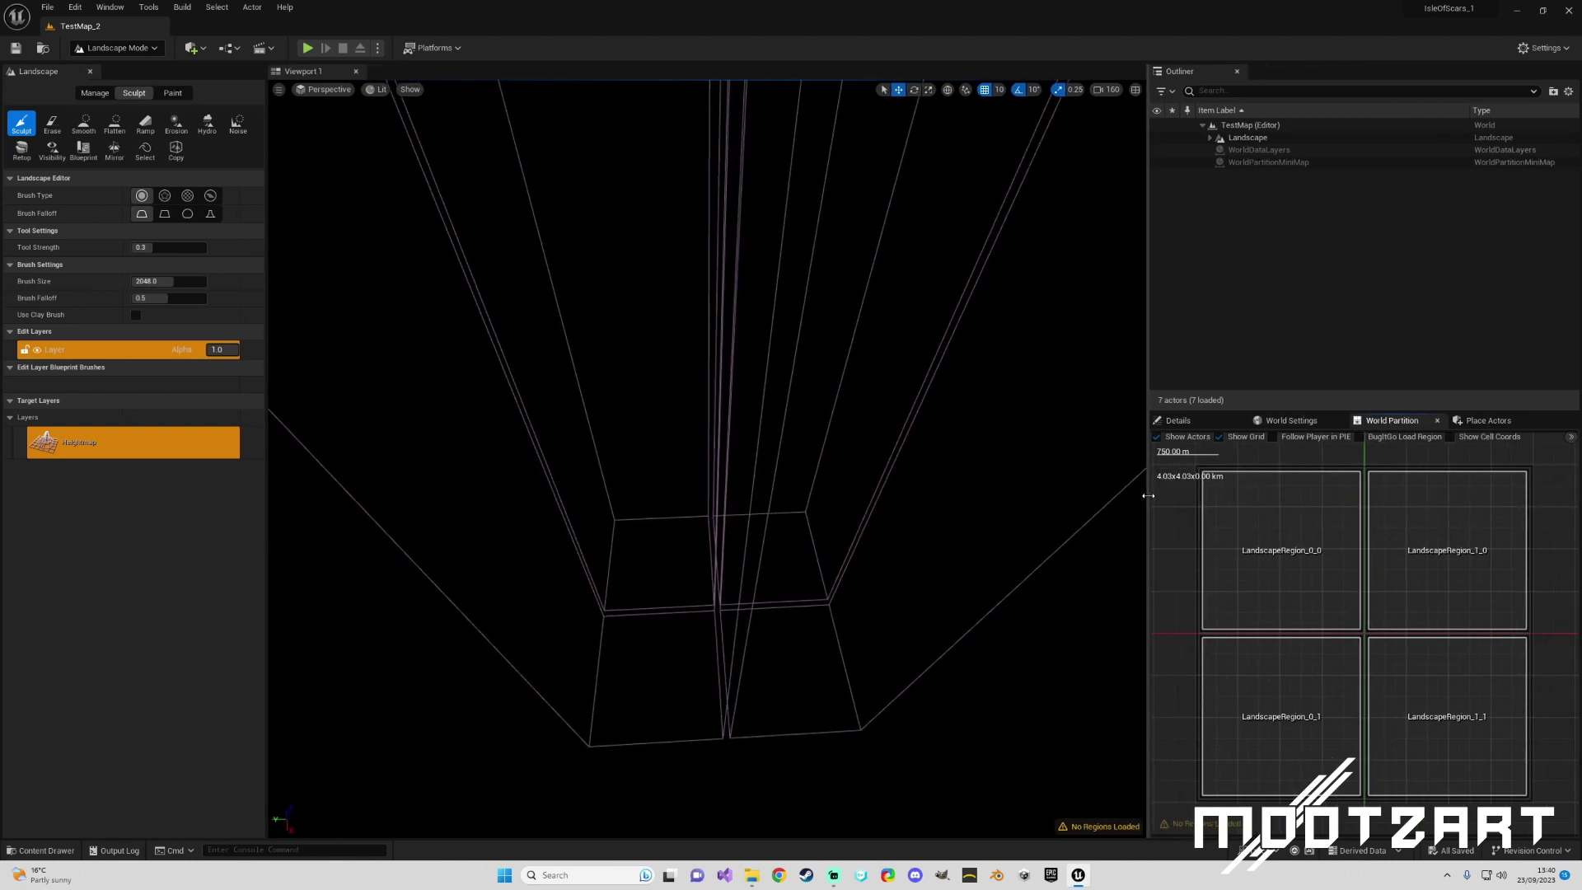
{"action": "left_click", "coordinate": [145, 49]}
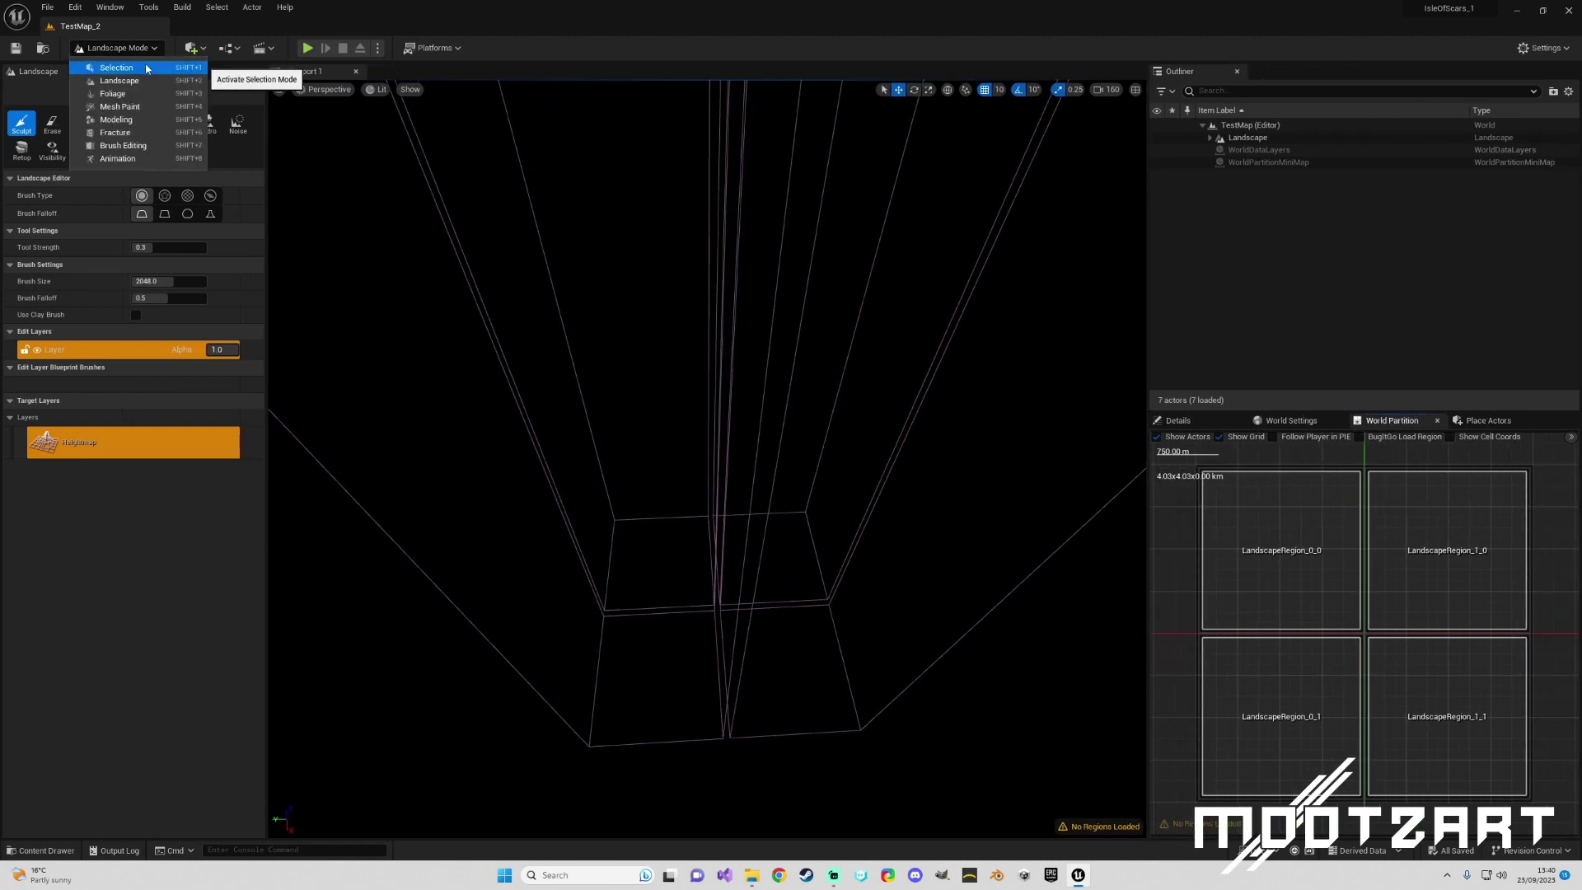
{"action": "left_click", "coordinate": [145, 64]}
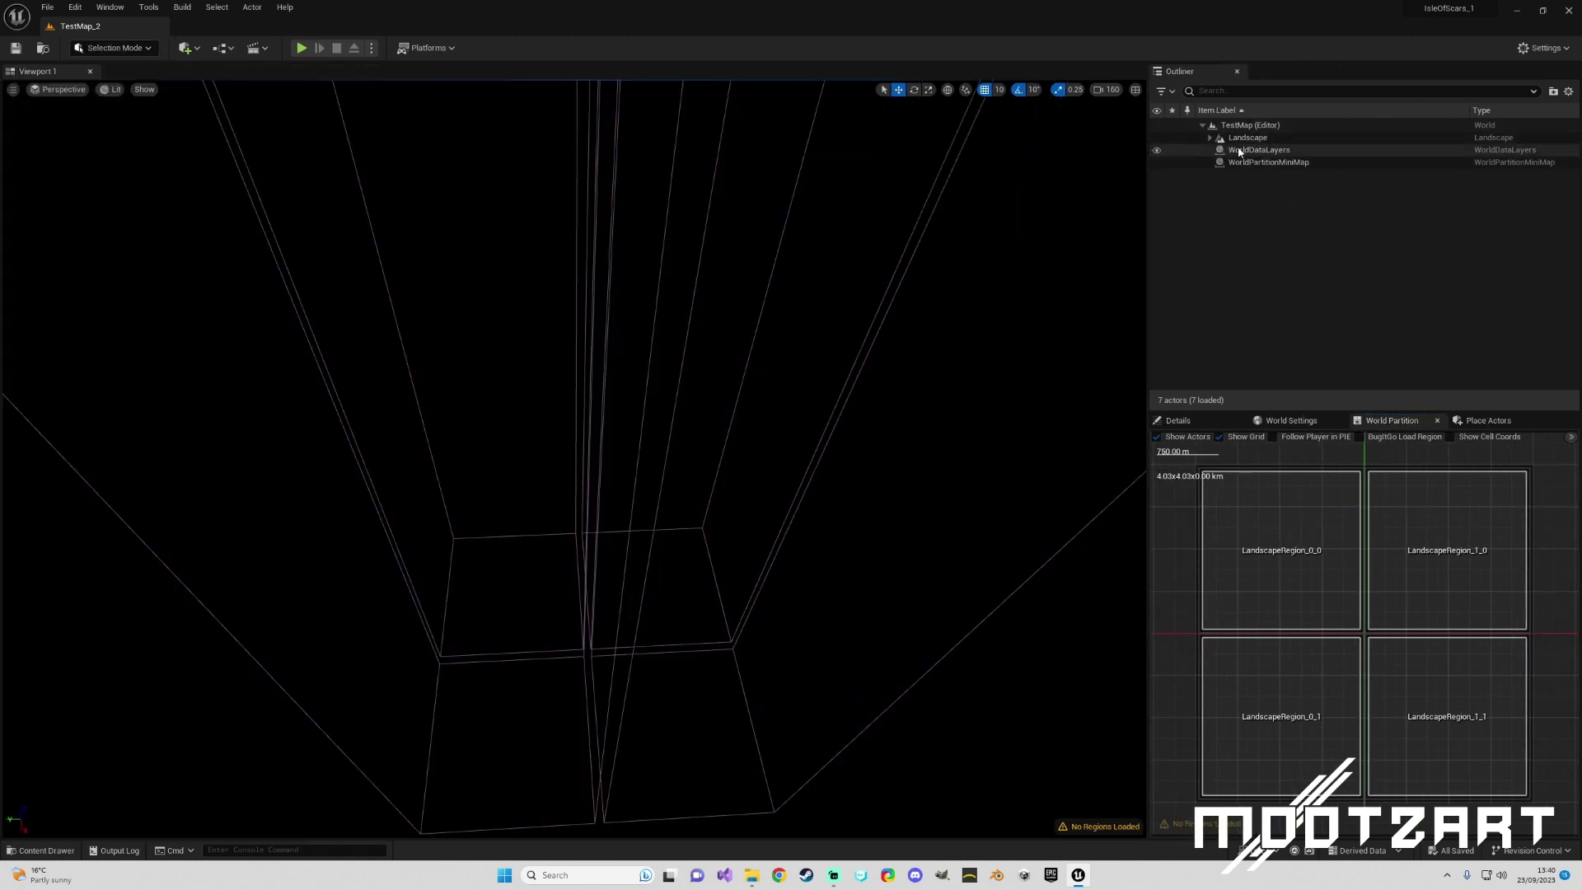
- Close and reopen the World Partition editor, and dock it ahead of the Details and World Settings panels
{"action": "scroll", "coordinate": [1292, 577], "scroll_direction": "down", "scroll_amount": 4}
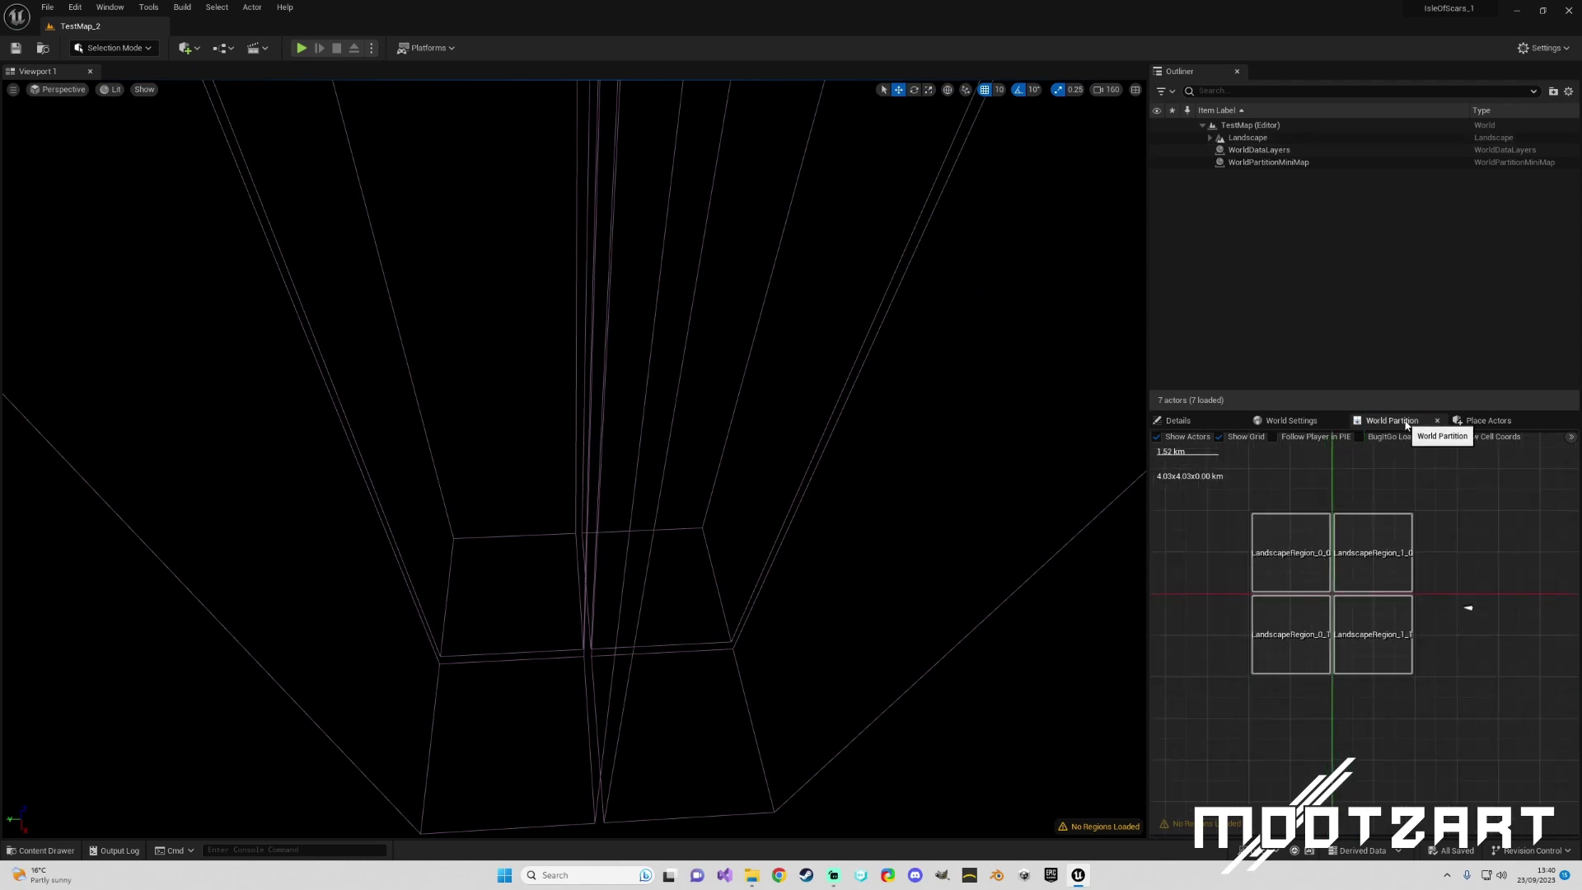
{"action": "left_click", "coordinate": [1437, 421]}
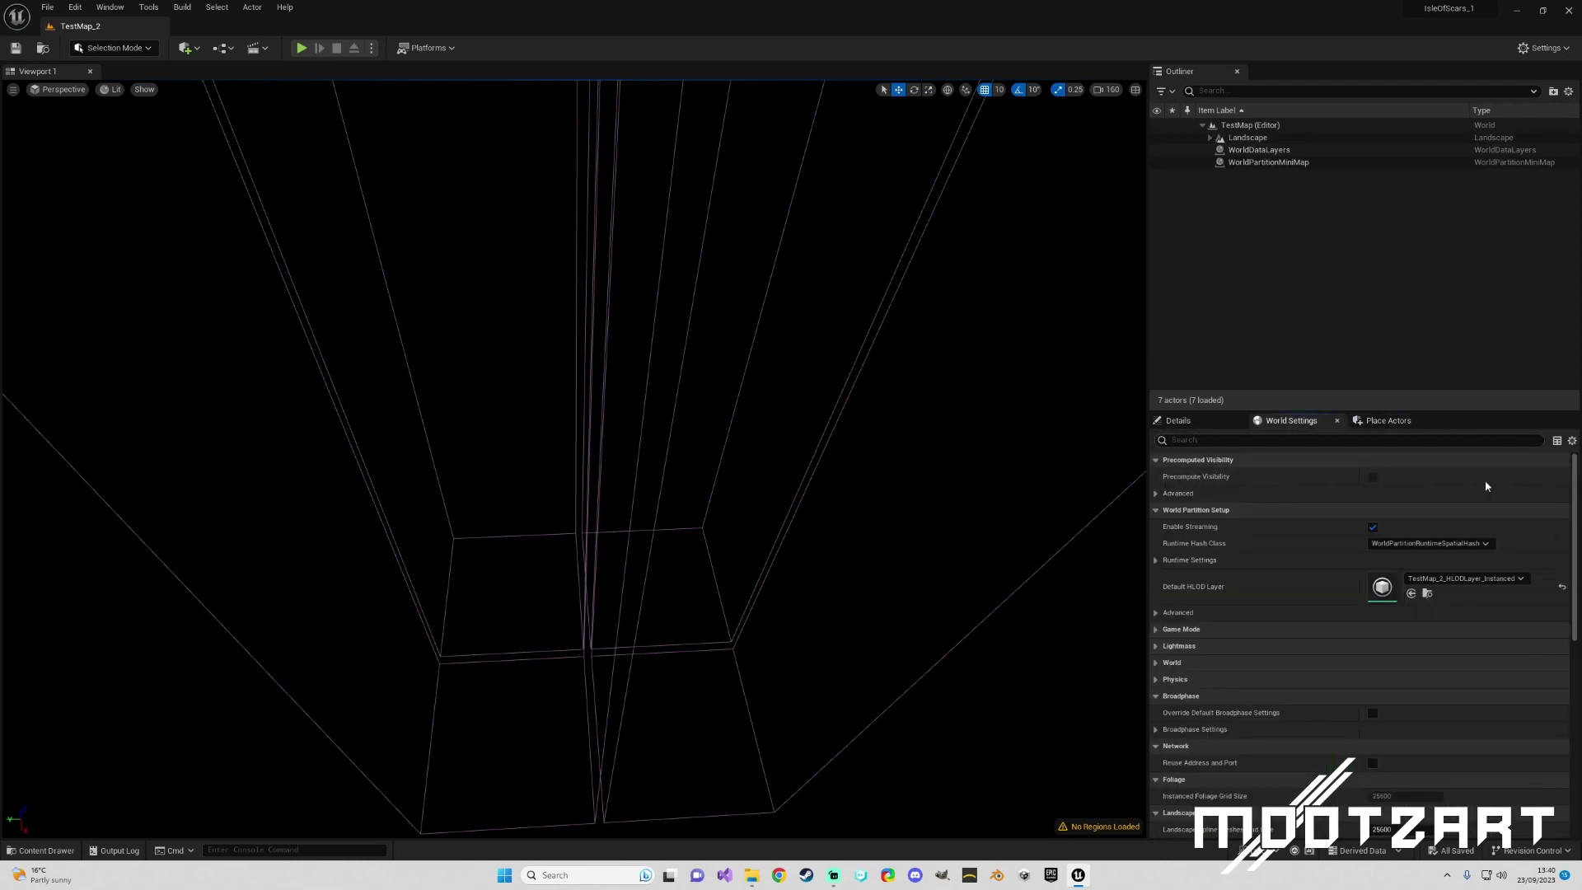
{"action": "left_click", "coordinate": [102, 8]}
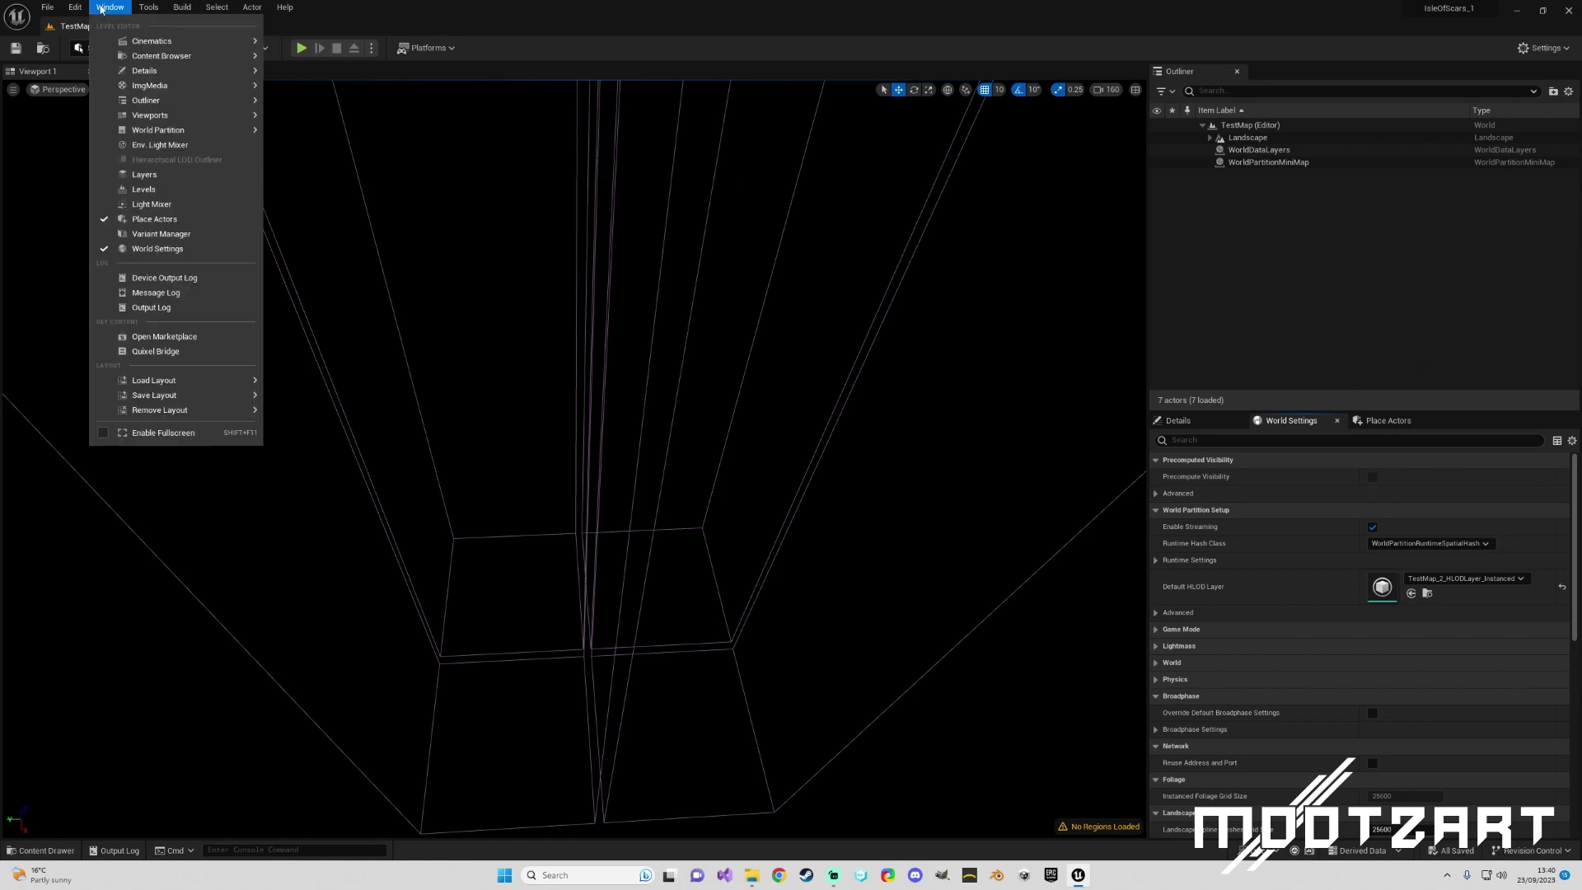
{"action": "mouse_move", "coordinate": [164, 130]}
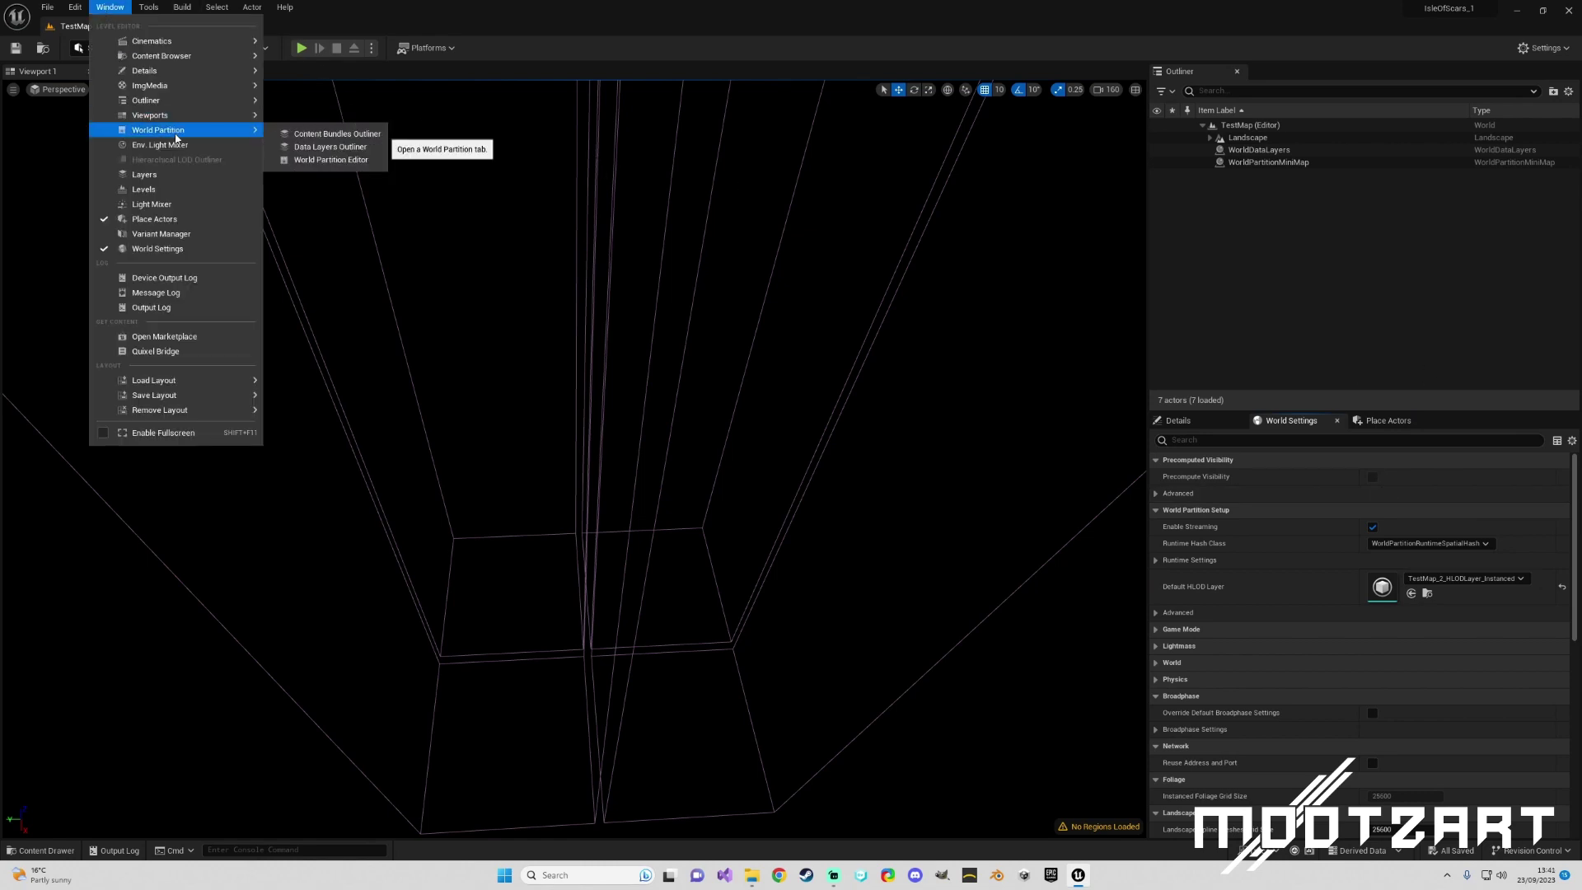
{"action": "left_click", "coordinate": [324, 160]}
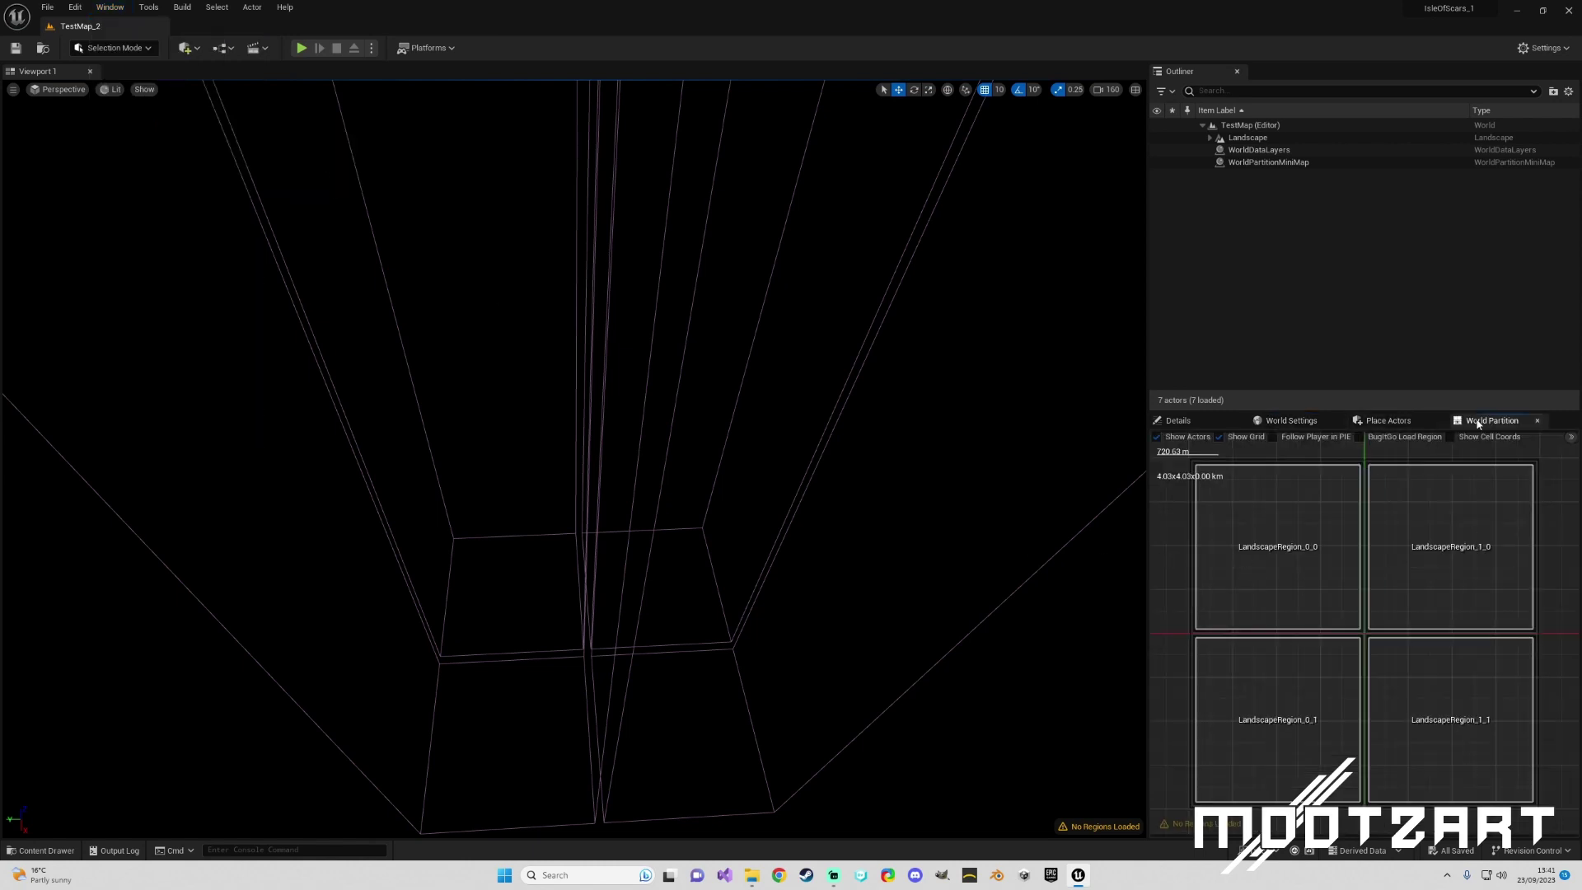
{"action": "left_click_drag", "start_coordinate": [1485, 423], "coordinate": [1192, 429]}
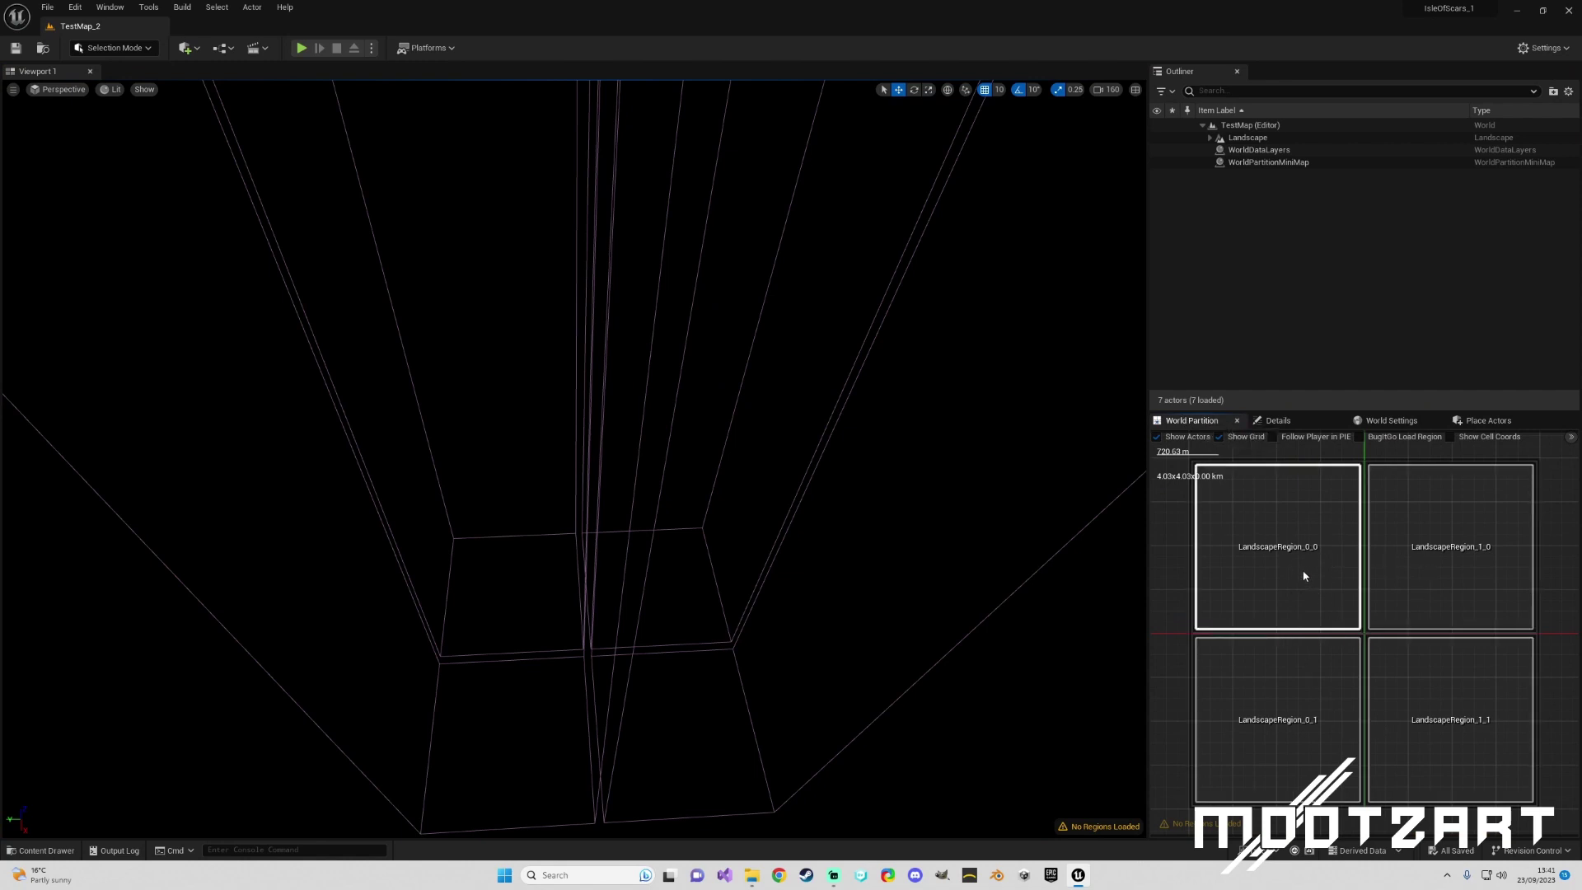
- Select all four landscape regions in the World Partition minimap and load them
{"action": "left_click_drag", "start_coordinate": [1294, 569], "coordinate": [1430, 702]}
{"action": "left_click", "coordinate": [1302, 545]}
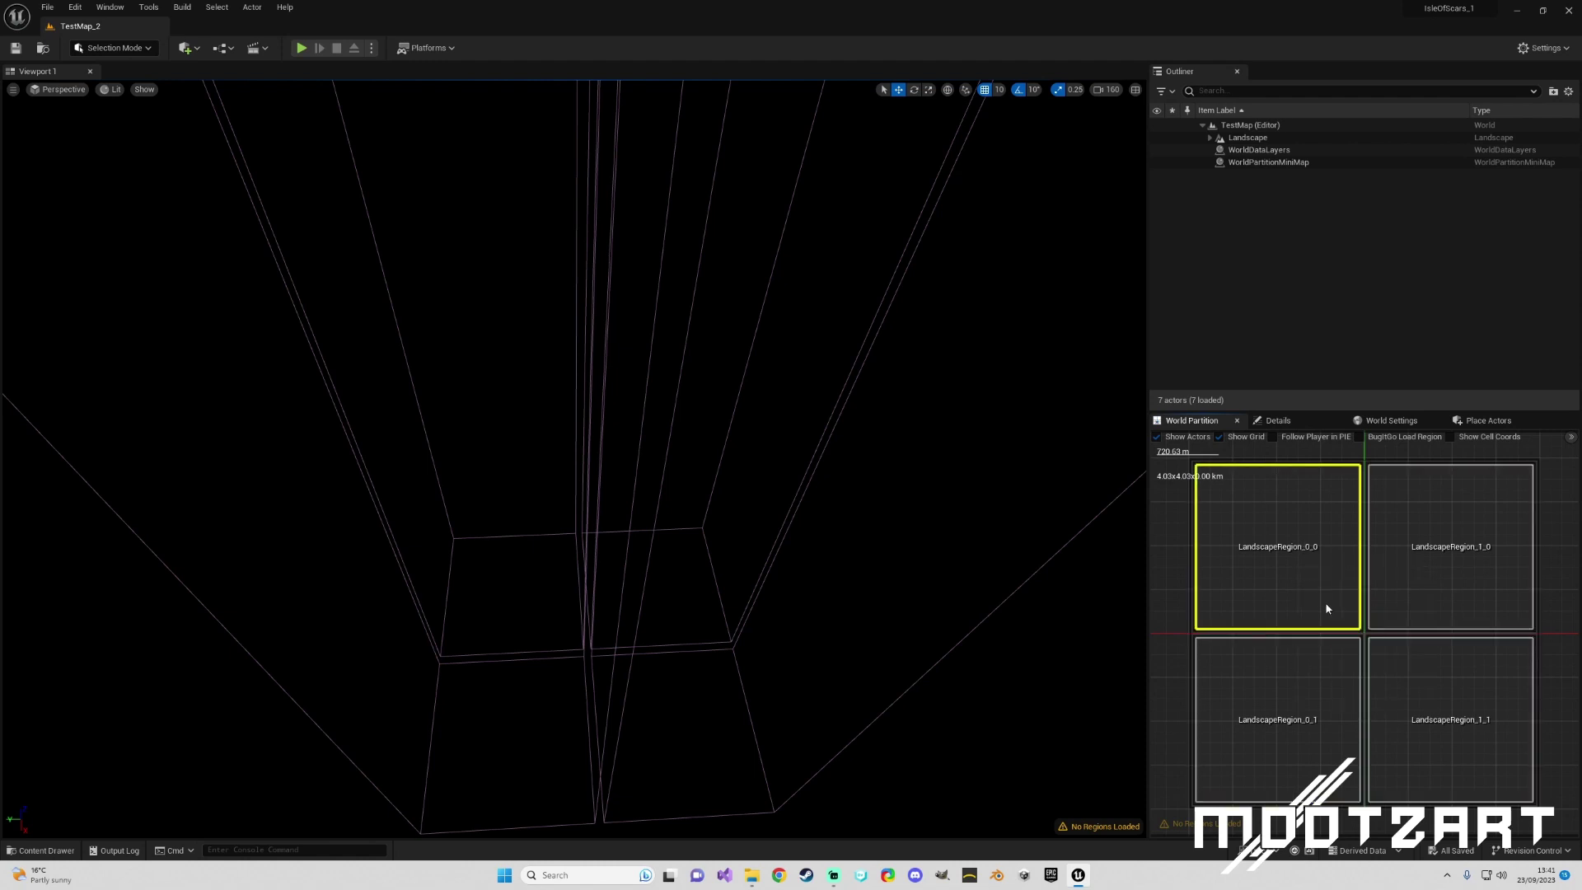
{"action": "left_click", "coordinate": [1402, 588]}
{"action": "left_click", "coordinate": [1352, 722]}
{"action": "left_click", "coordinate": [1414, 694]}
{"action": "left_click", "coordinate": [1412, 586]}
{"action": "left_click", "coordinate": [1314, 565]}
{"action": "right_click", "coordinate": [1320, 581]}
{"action": "left_click", "coordinate": [1300, 585]}
{"action": "left_click_drag", "start_coordinate": [1315, 587], "coordinate": [1413, 707]}
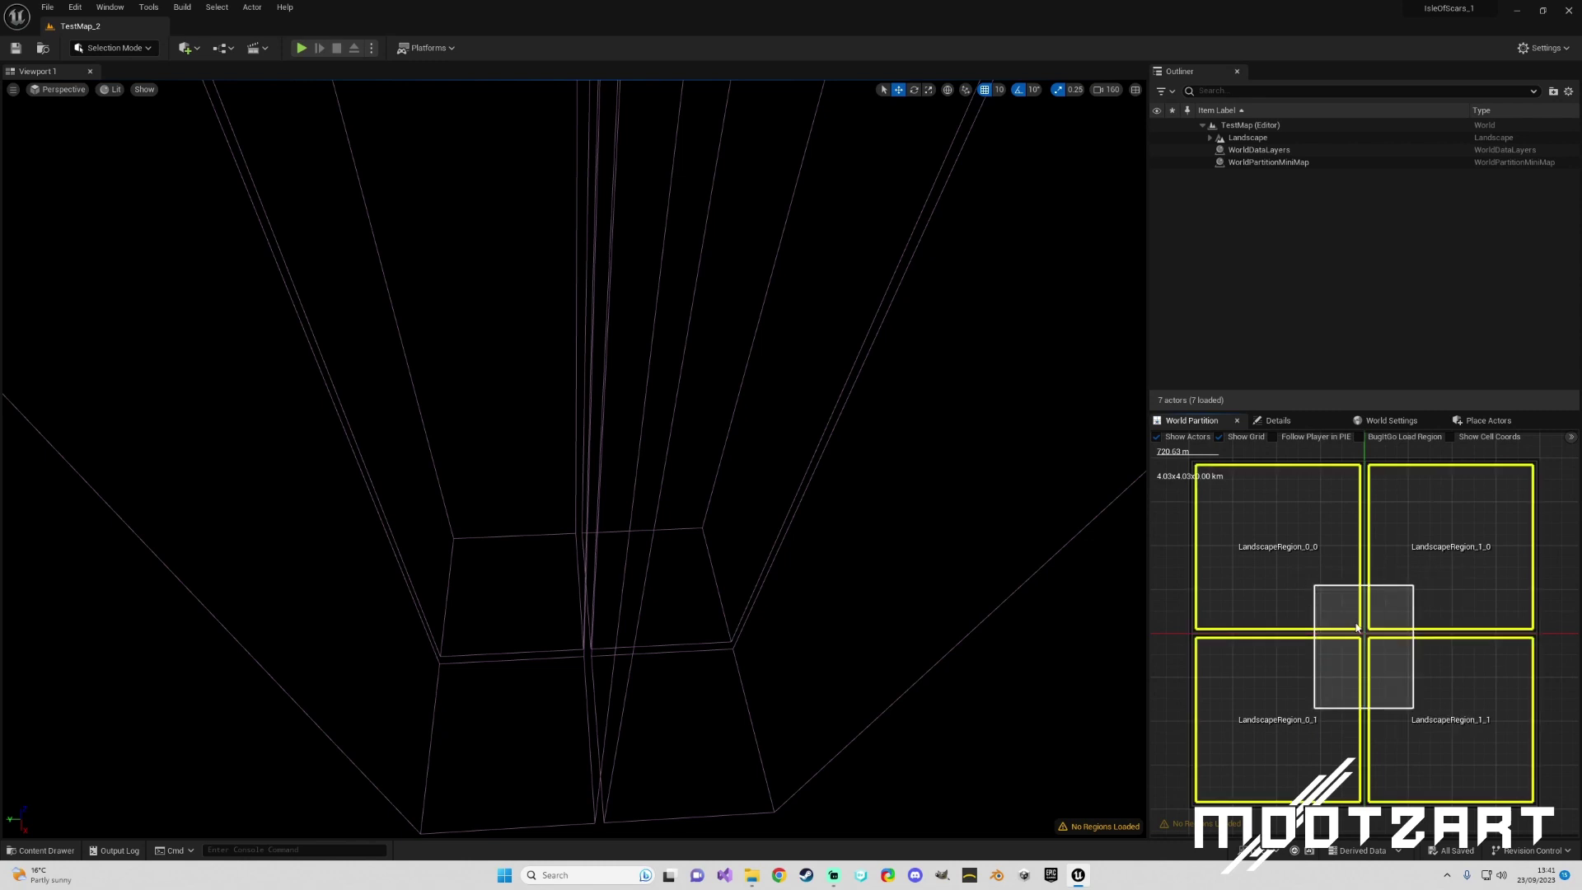
{"action": "right_click", "coordinate": [1357, 624]}
{"action": "left_click", "coordinate": [1387, 650]}
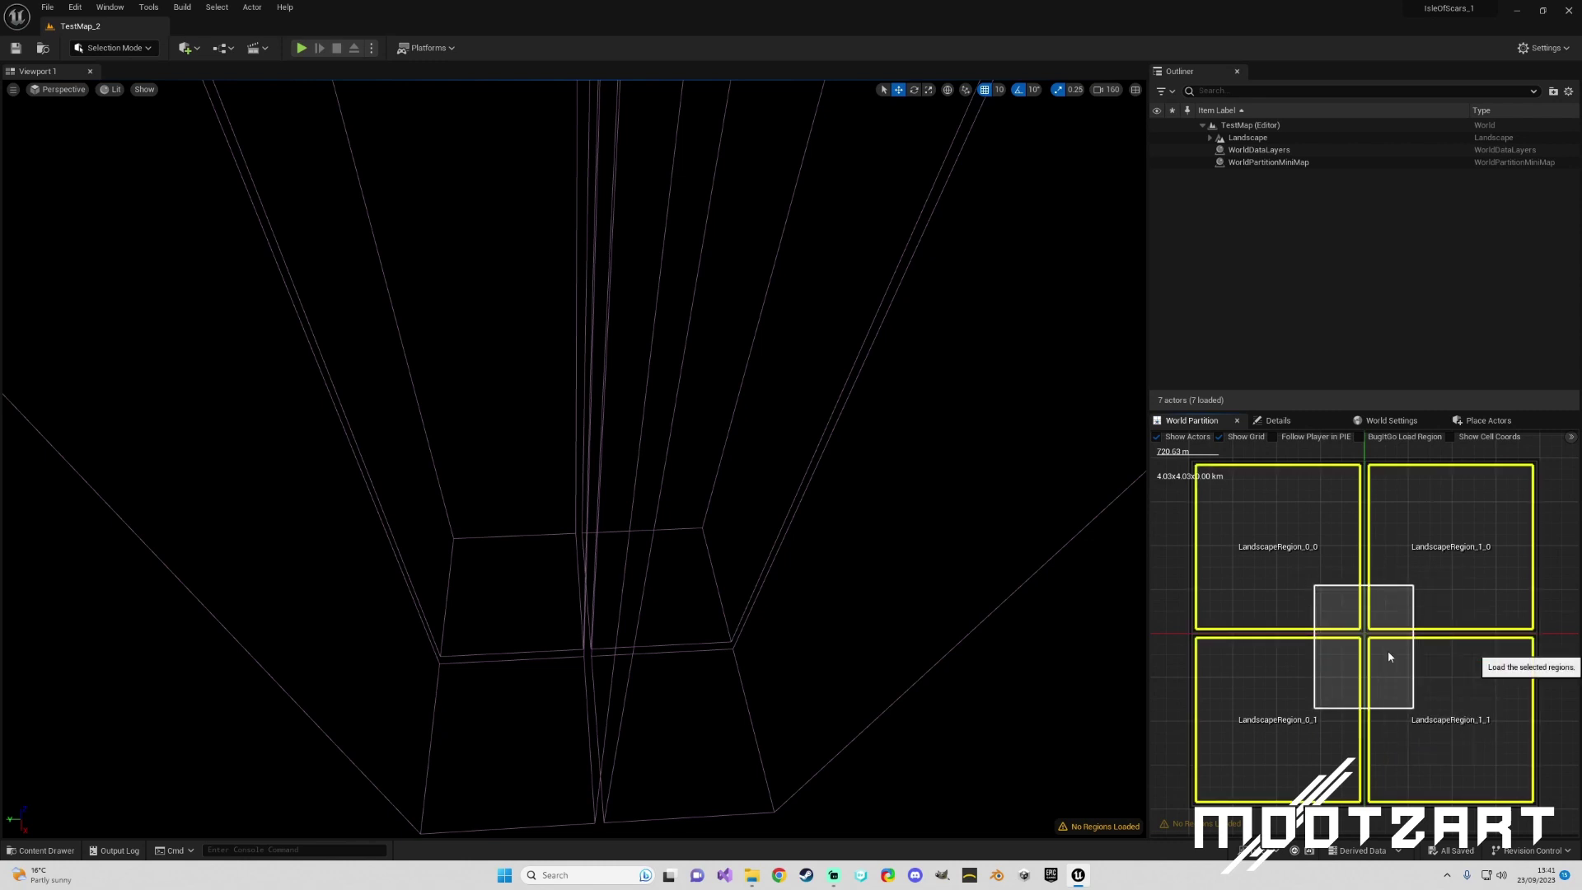
- Examine the loaded landscape streaming proxies by selecting them one by one in the Outliner and viewport
{"action": "left_click", "coordinate": [816, 460]}
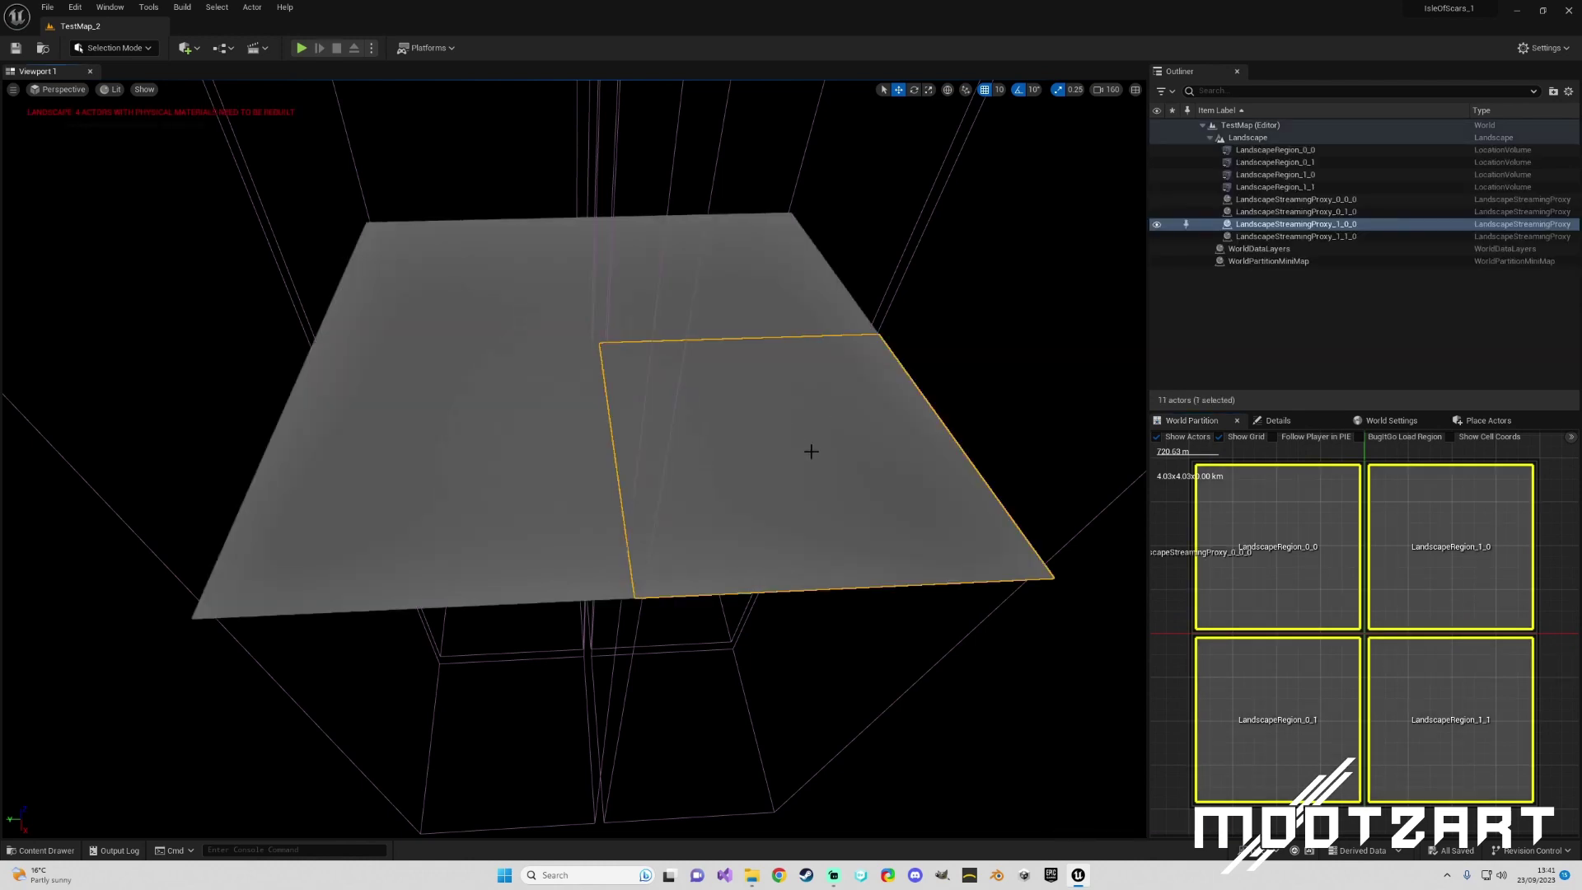
{"action": "left_click", "coordinate": [1285, 211]}
{"action": "left_click", "coordinate": [1282, 223]}
{"action": "left_click", "coordinate": [1293, 236]}
{"action": "left_click_drag", "start_coordinate": [499, 371], "coordinate": [507, 371]}
{"action": "left_click", "coordinate": [621, 288]}
{"action": "left_click", "coordinate": [693, 425]}
{"action": "right_click_drag", "start_coordinate": [574, 362], "coordinate": [548, 432]}
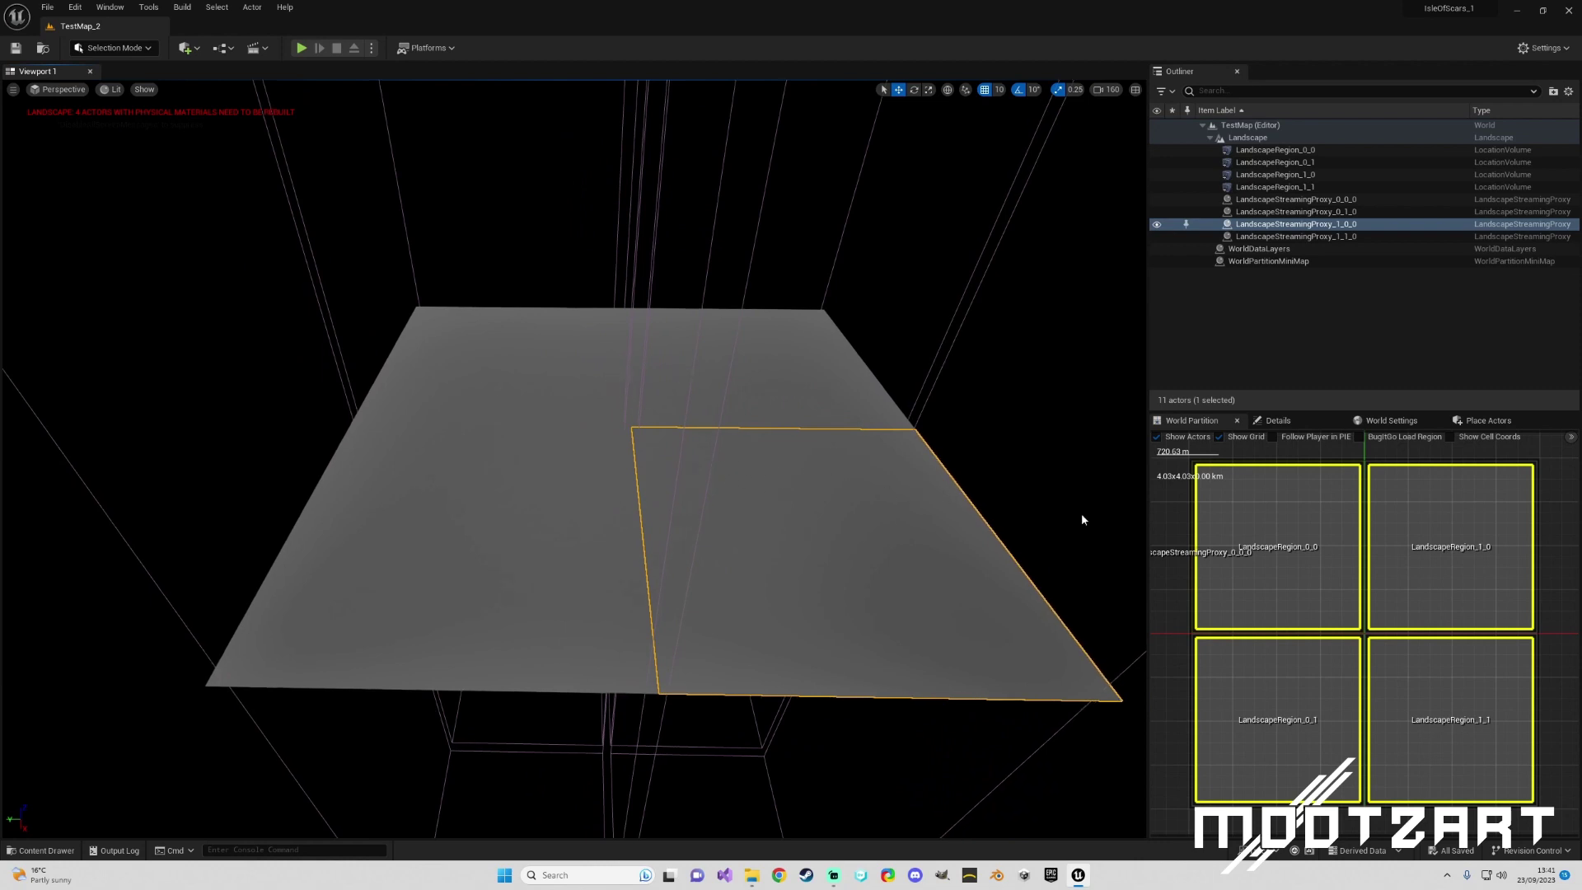
- Widen the viewport slightly, clear the region selection and centre the four landscape regions in the World Partition minimap
{"action": "scroll", "coordinate": [1187, 524], "scroll_direction": "down", "scroll_amount": 3}
{"action": "scroll", "coordinate": [1187, 524], "scroll_direction": "down", "scroll_amount": 1}
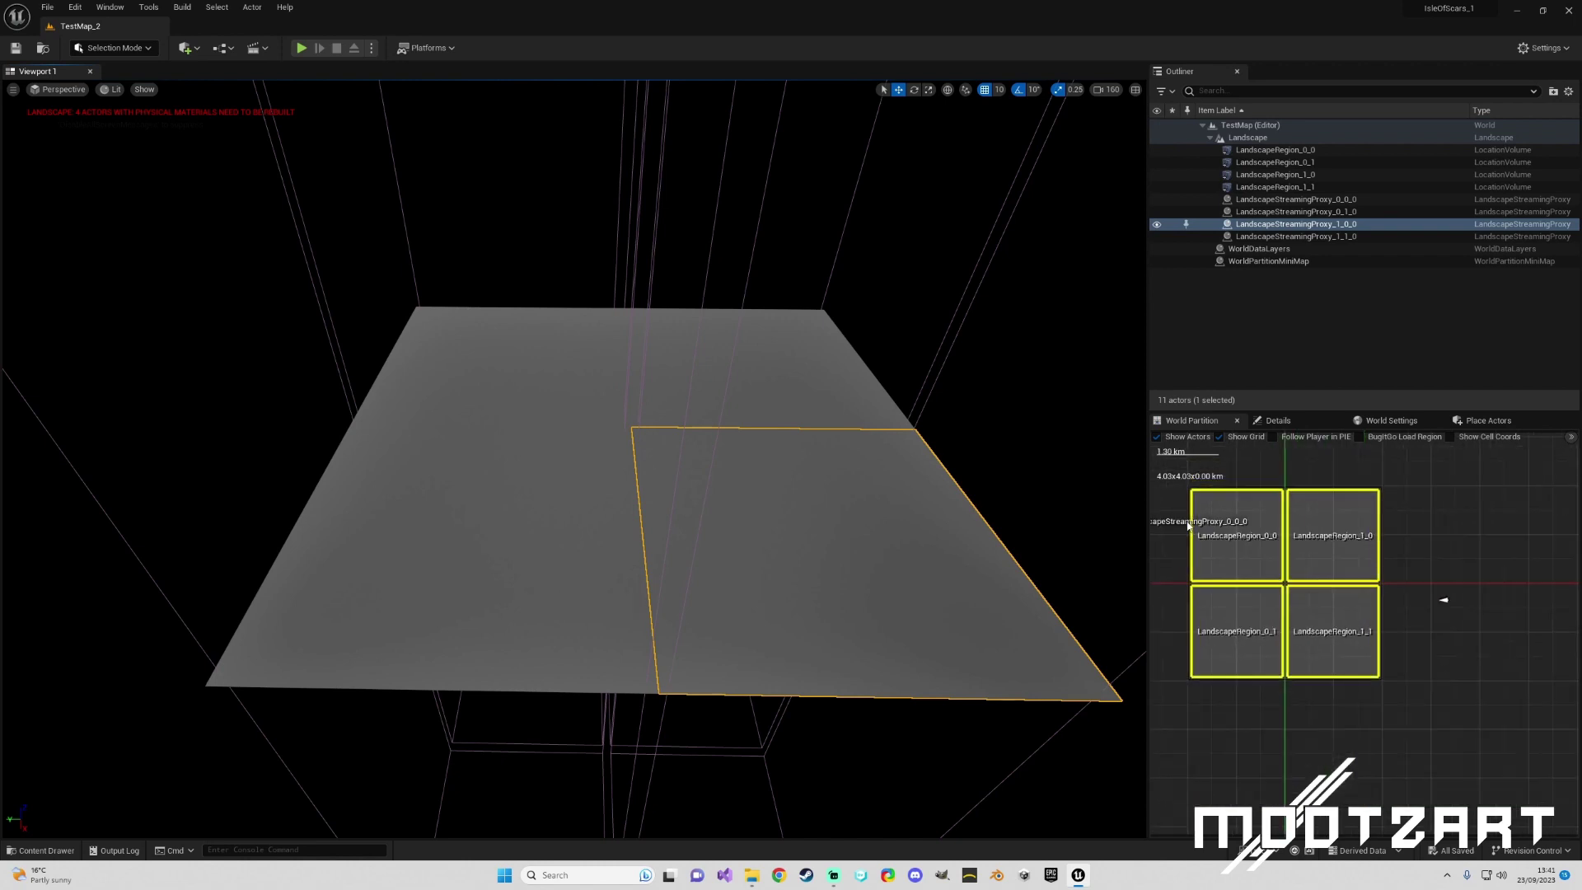
{"action": "scroll", "coordinate": [1318, 560], "scroll_direction": "up", "scroll_amount": 2}
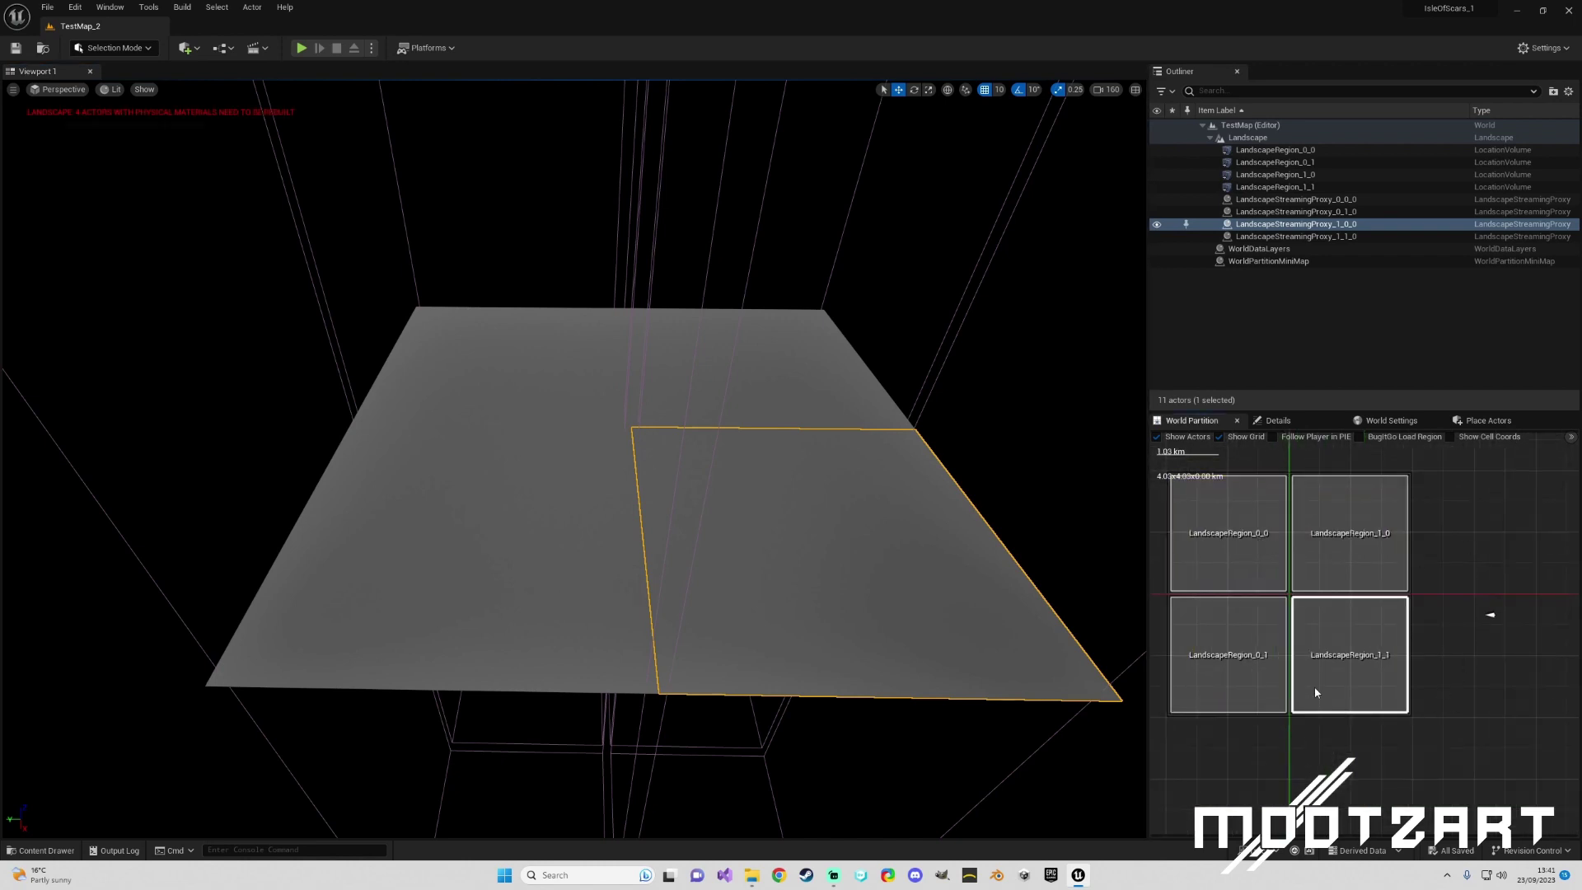
{"action": "left_click_drag", "start_coordinate": [1203, 543], "coordinate": [1353, 647]}
{"action": "left_click", "coordinate": [1490, 558]}
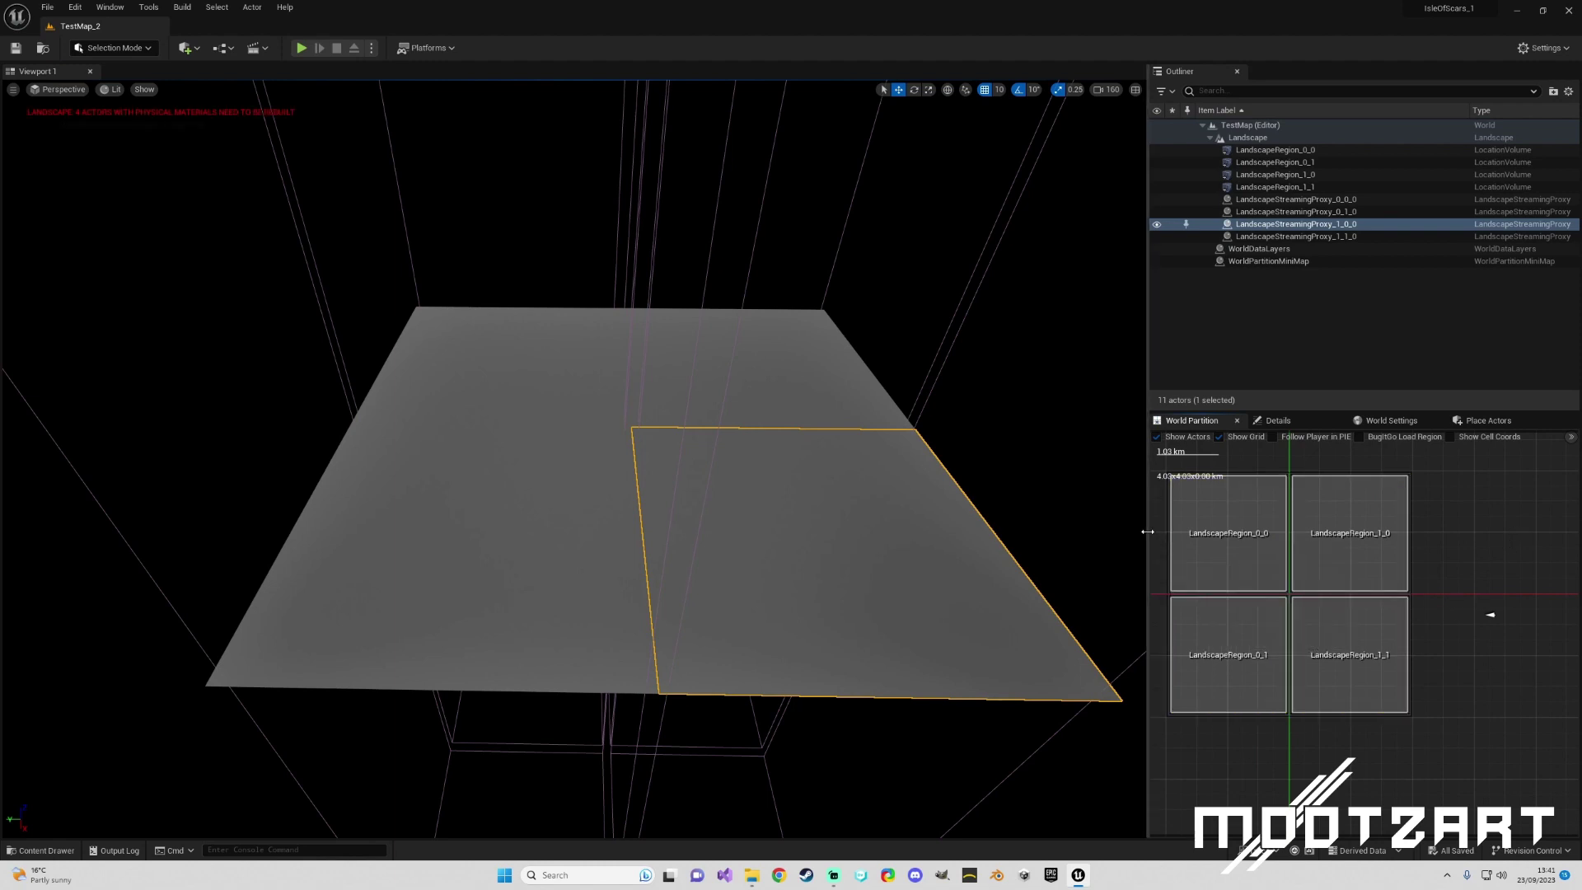
{"action": "left_click_drag", "start_coordinate": [1147, 531], "coordinate": [1172, 532]}
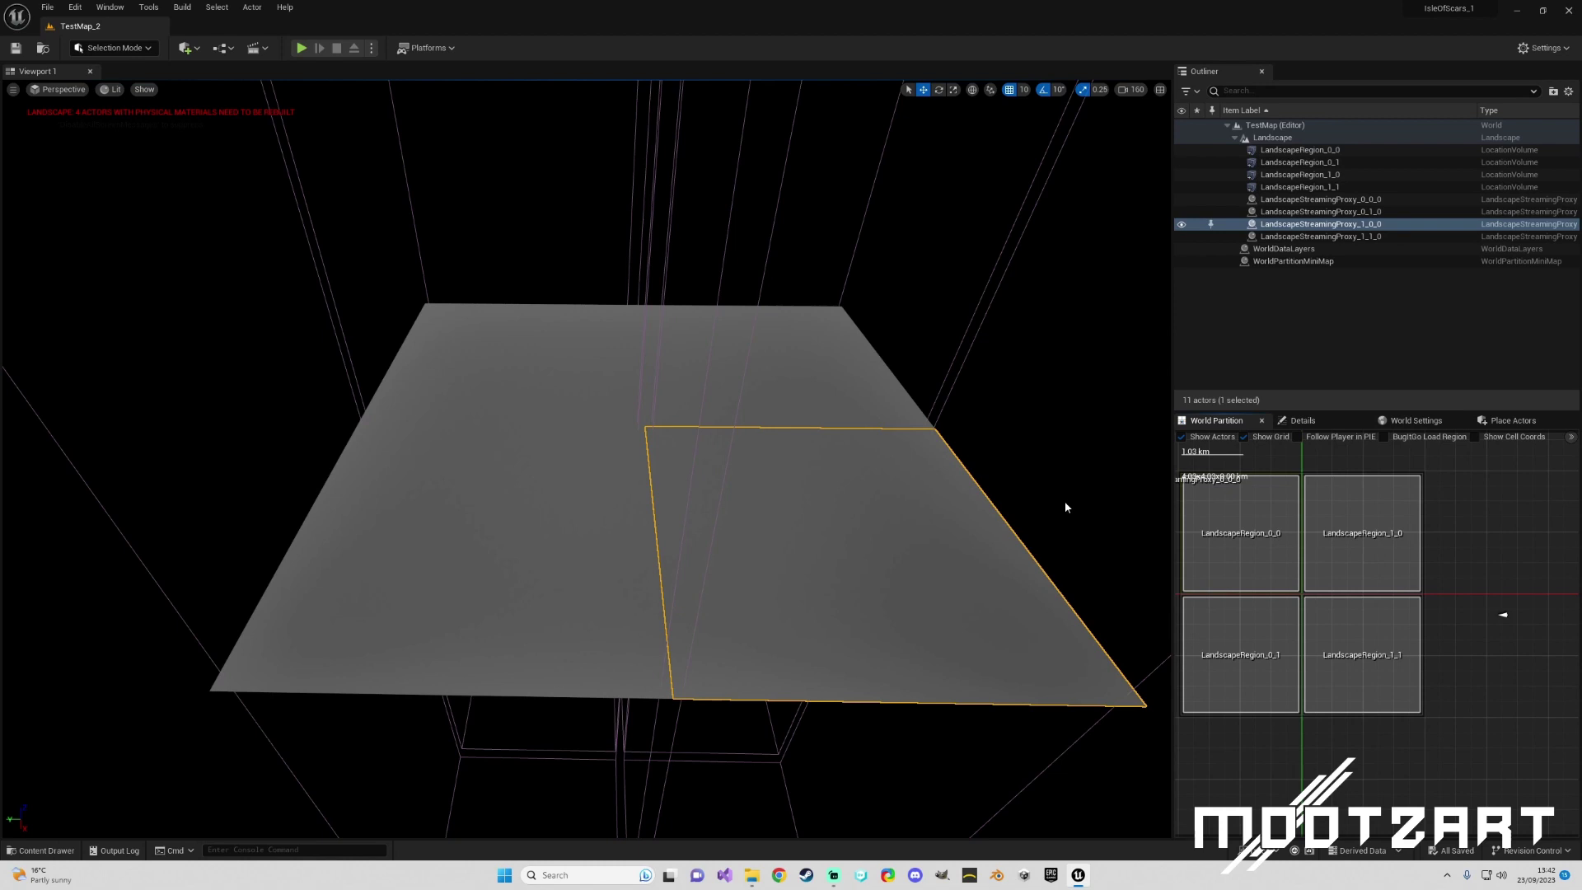
{"action": "right_click_drag", "start_coordinate": [1469, 568], "coordinate": [1518, 578]}
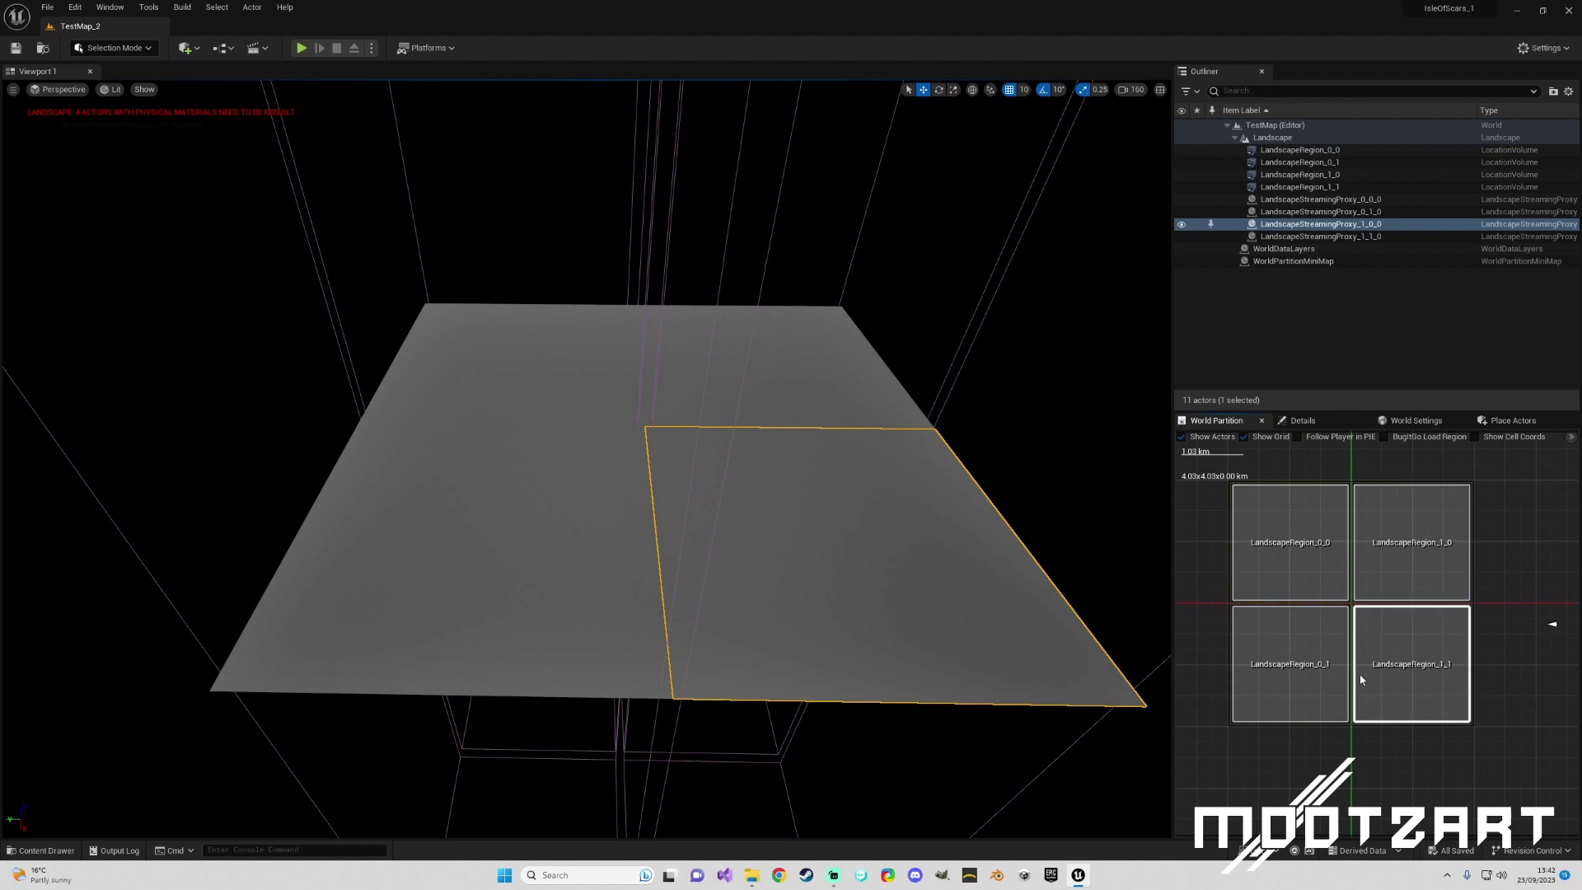
- Try selecting individual landscape regions in the World Partition minimap, and clear the selection
{"action": "left_click", "coordinate": [1294, 550]}
{"action": "left_click", "coordinate": [1387, 589]}
{"action": "left_click", "coordinate": [1327, 642]}
{"action": "left_click", "coordinate": [1376, 667]}
{"action": "left_click", "coordinate": [1340, 555]}
{"action": "left_click", "coordinate": [1343, 620]}
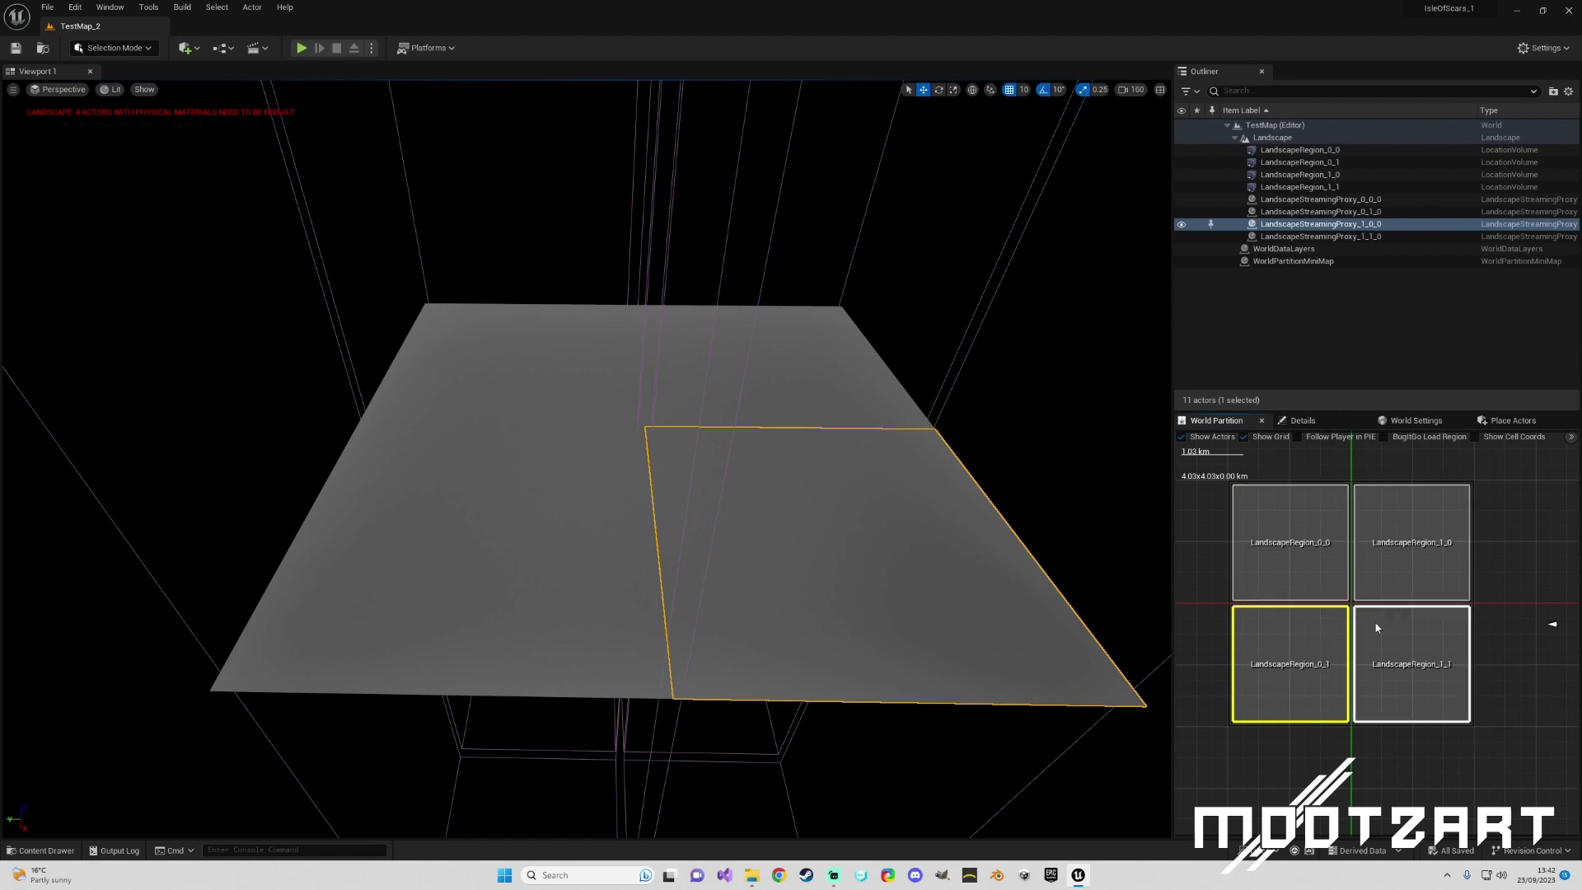
{"action": "mouse_move", "coordinate": [1318, 563]}
{"action": "left_mouse_down"}
{"action": "mouse_move", "coordinate": [1353, 623]}
{"action": "mouse_move", "coordinate": [1327, 593]}
{"action": "left_mouse_up"}
{"action": "left_click", "coordinate": [1536, 537]}
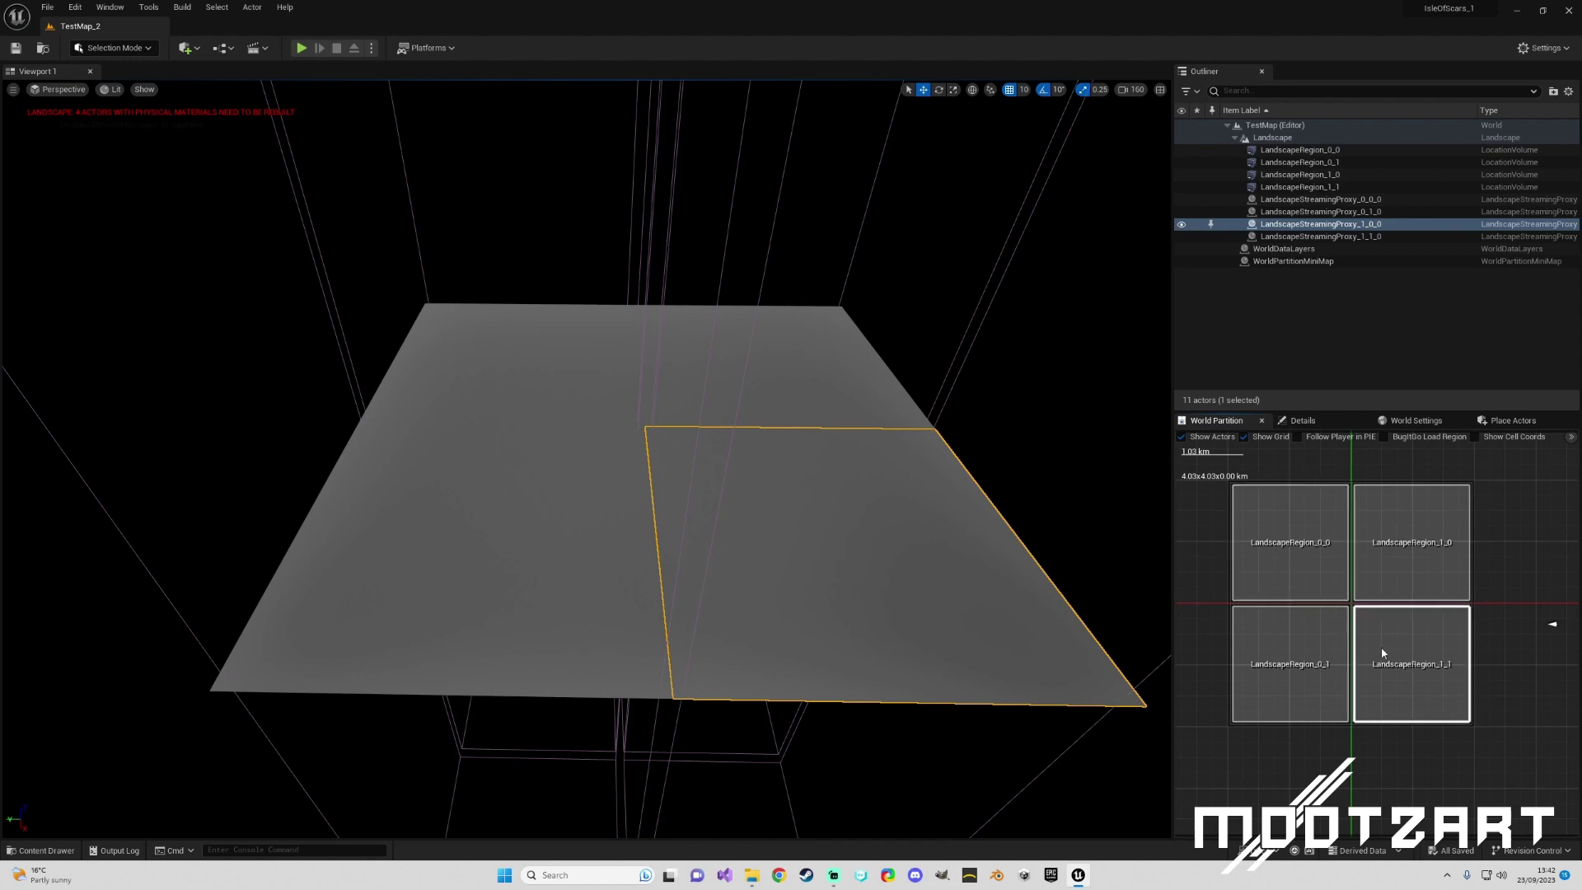
- Select all four landscape regions in the minimap and unload them
{"action": "left_click", "coordinate": [1398, 560]}
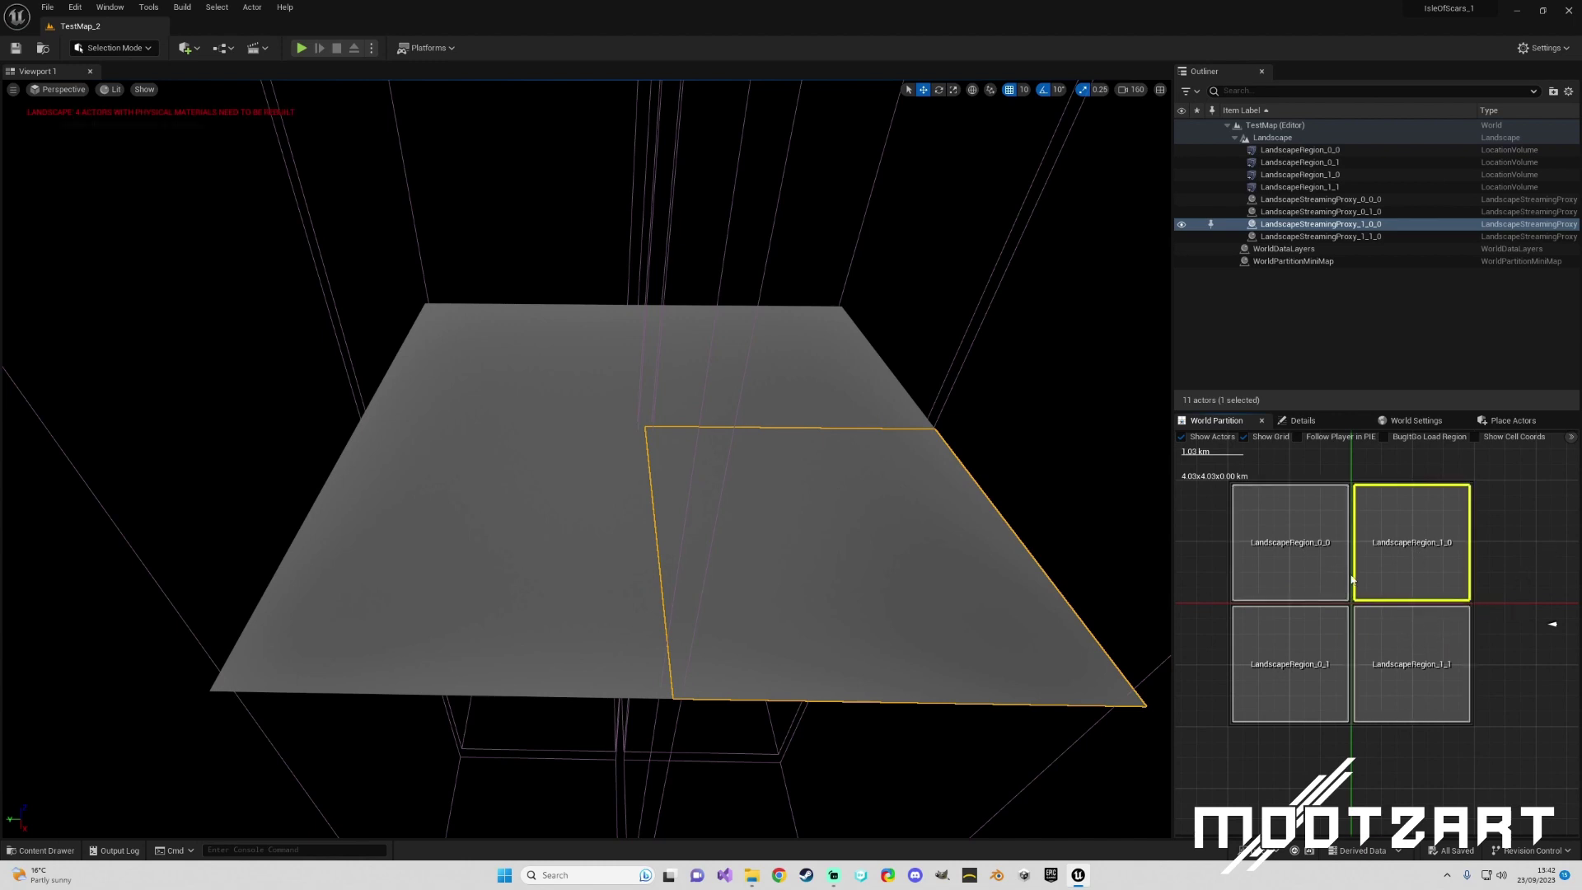
{"action": "left_click_drag", "start_coordinate": [1289, 556], "coordinate": [1438, 676]}
{"action": "right_click", "coordinate": [1391, 589]}
{"action": "left_click", "coordinate": [1434, 647]}
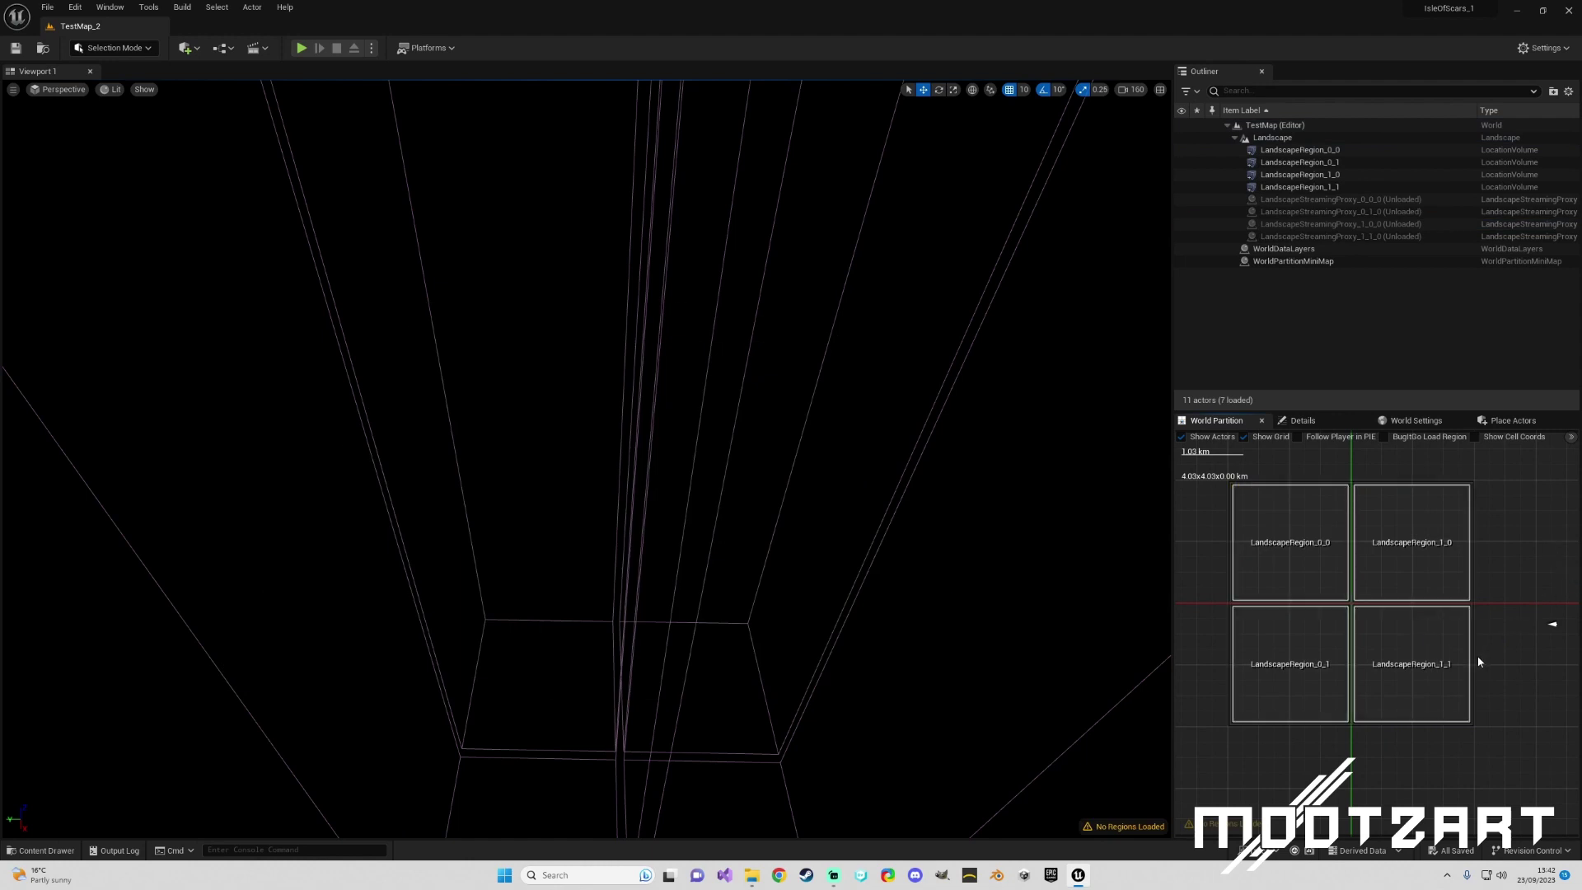
- Load only LandscapeRegion_1_1 and look at its section of landscape in the viewport
{"action": "left_click", "coordinate": [1433, 680]}
{"action": "right_click", "coordinate": [1419, 659]}
{"action": "left_click", "coordinate": [1469, 708]}
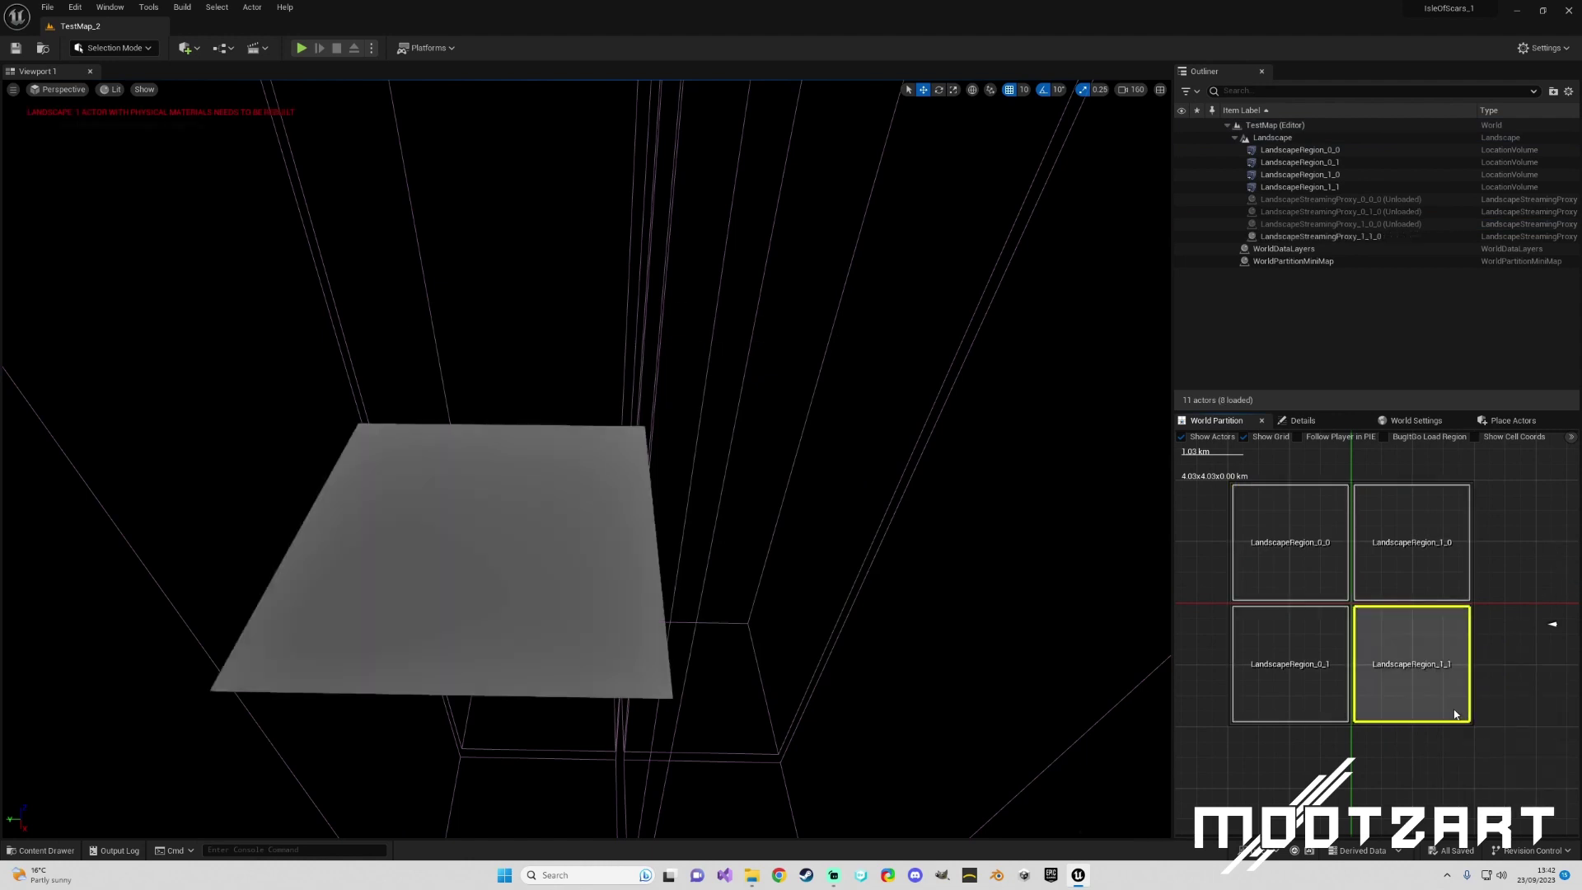
{"action": "right_click_drag", "start_coordinate": [608, 558], "coordinate": [603, 558]}
{"action": "right_click_drag", "start_coordinate": [528, 517], "coordinate": [500, 539]}
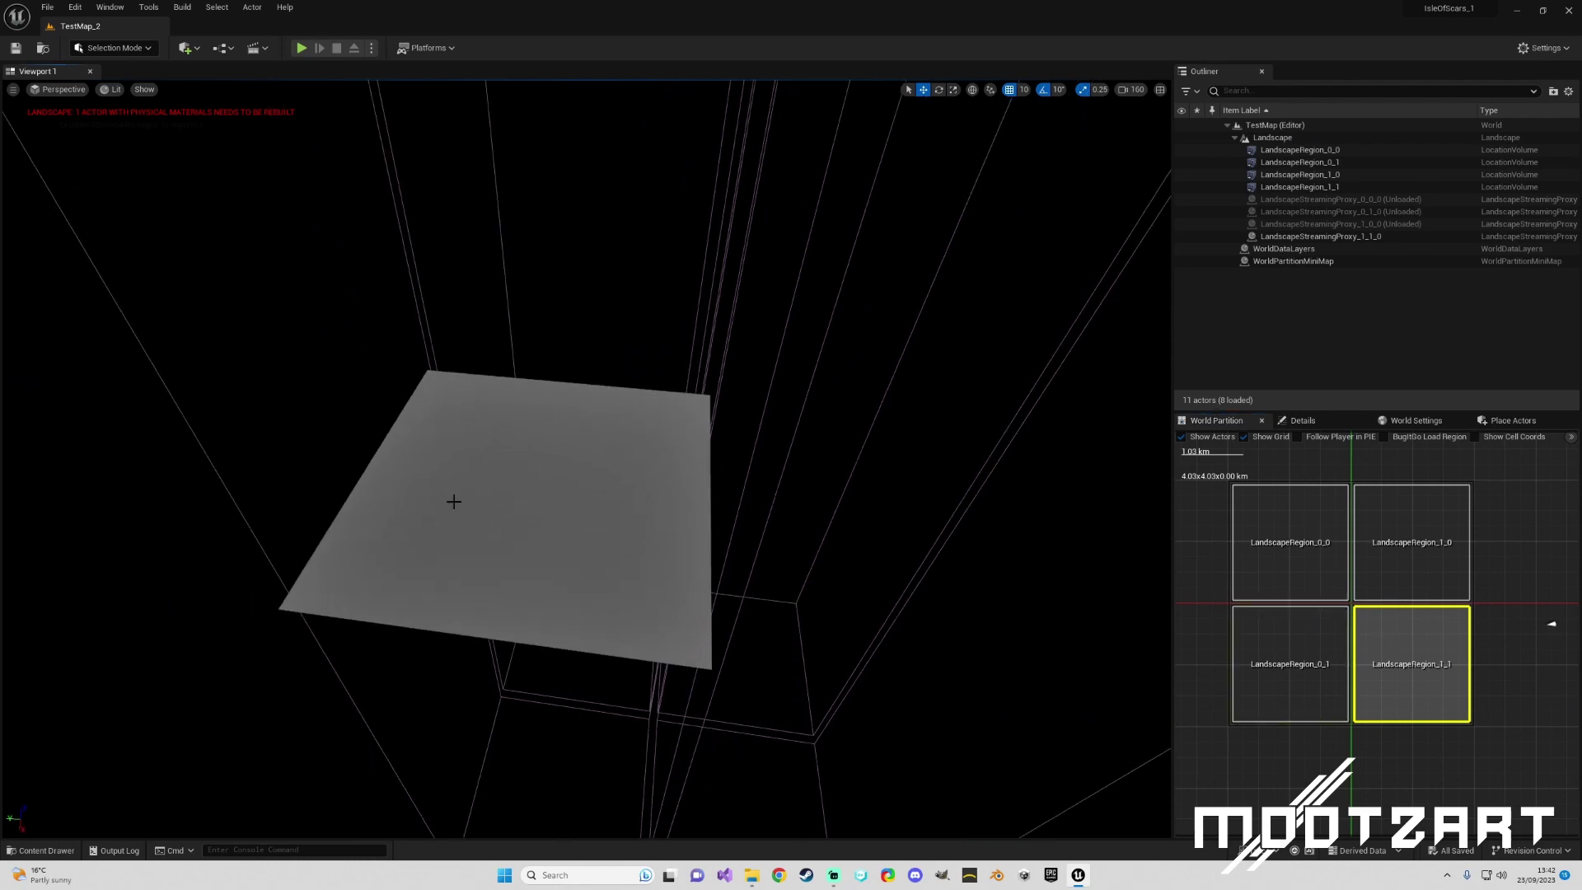
- Examine the location volumes of the landscape regions by selecting them in turn in the Outliner, and clear the selection
{"action": "left_click", "coordinate": [1292, 163]}
{"action": "left_click", "coordinate": [1296, 177]}
{"action": "left_click", "coordinate": [1296, 188]}
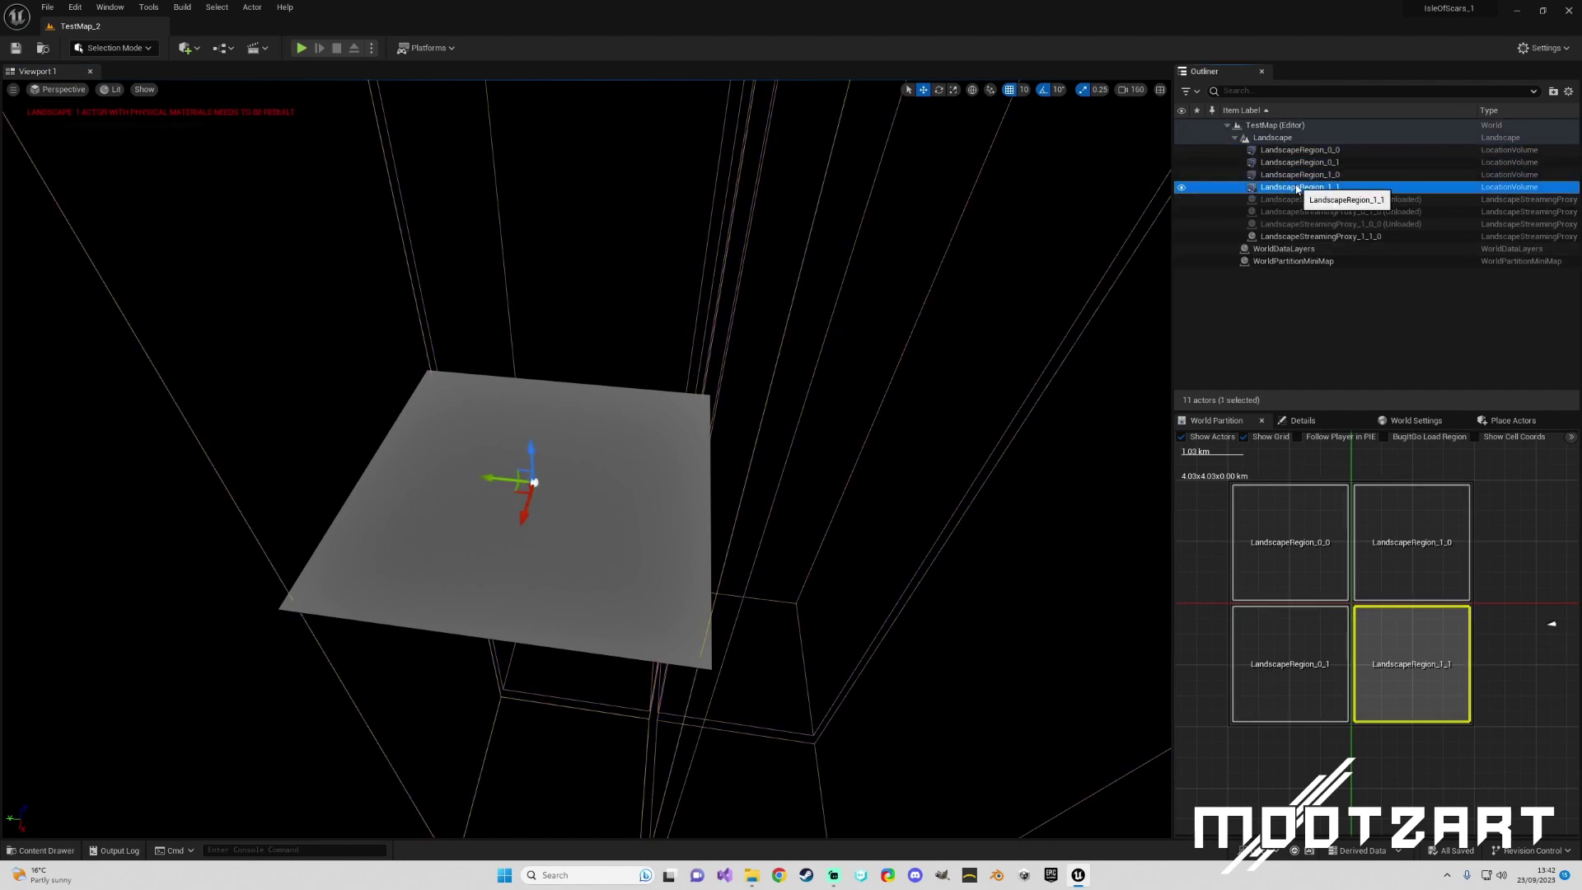
{"action": "left_click", "coordinate": [1294, 151]}
{"action": "left_click", "coordinate": [1297, 176]}
{"action": "left_click", "coordinate": [1299, 187]}
{"action": "left_click", "coordinate": [1298, 151]}
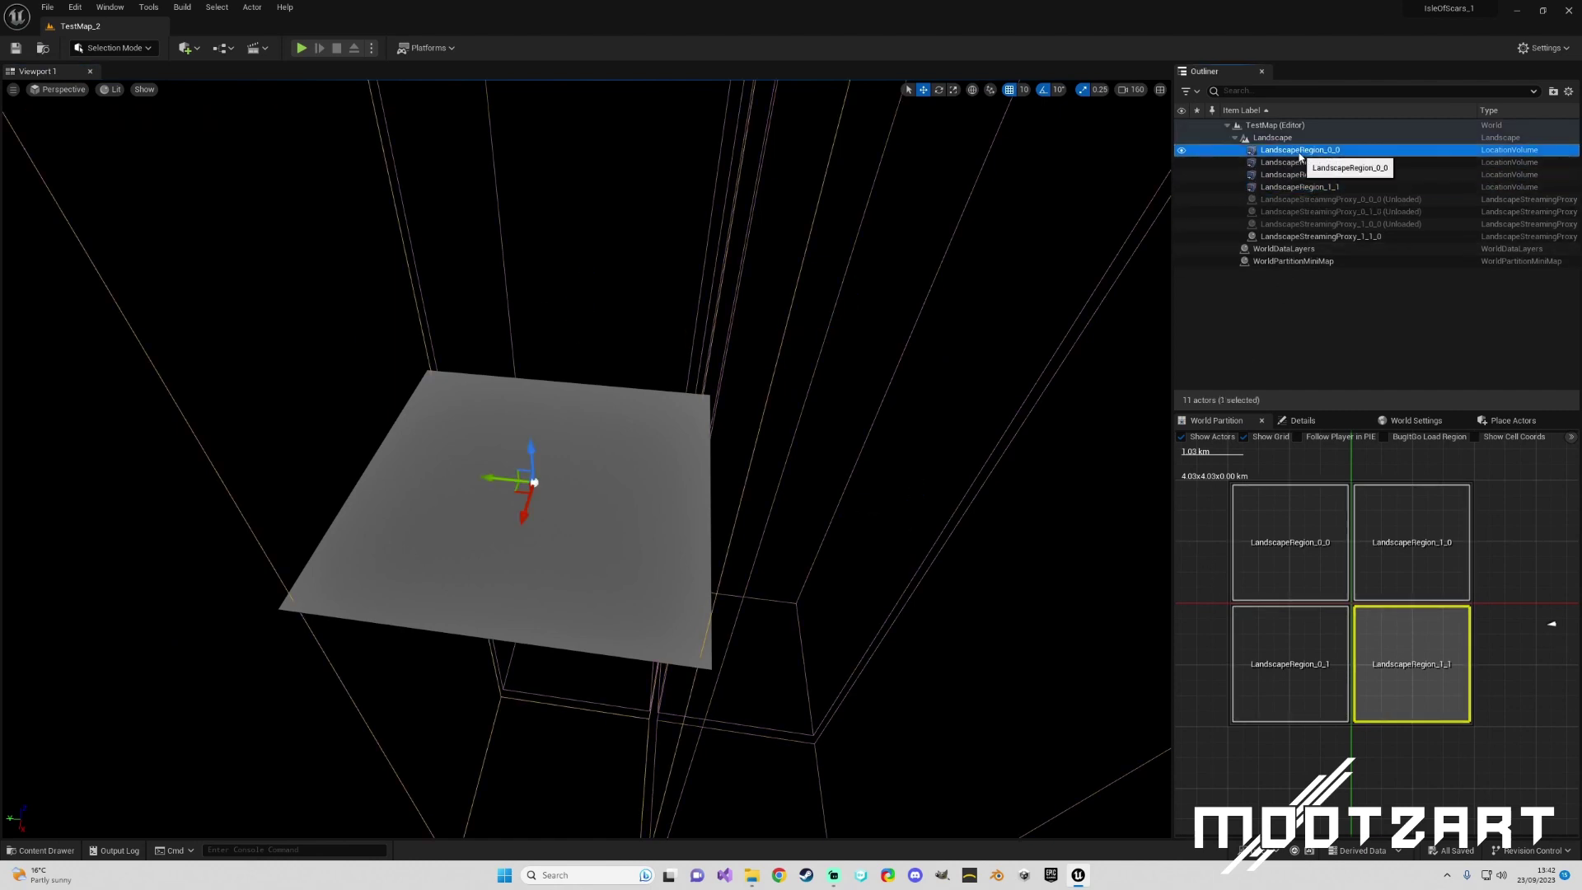
{"action": "left_click", "coordinate": [1302, 187]}
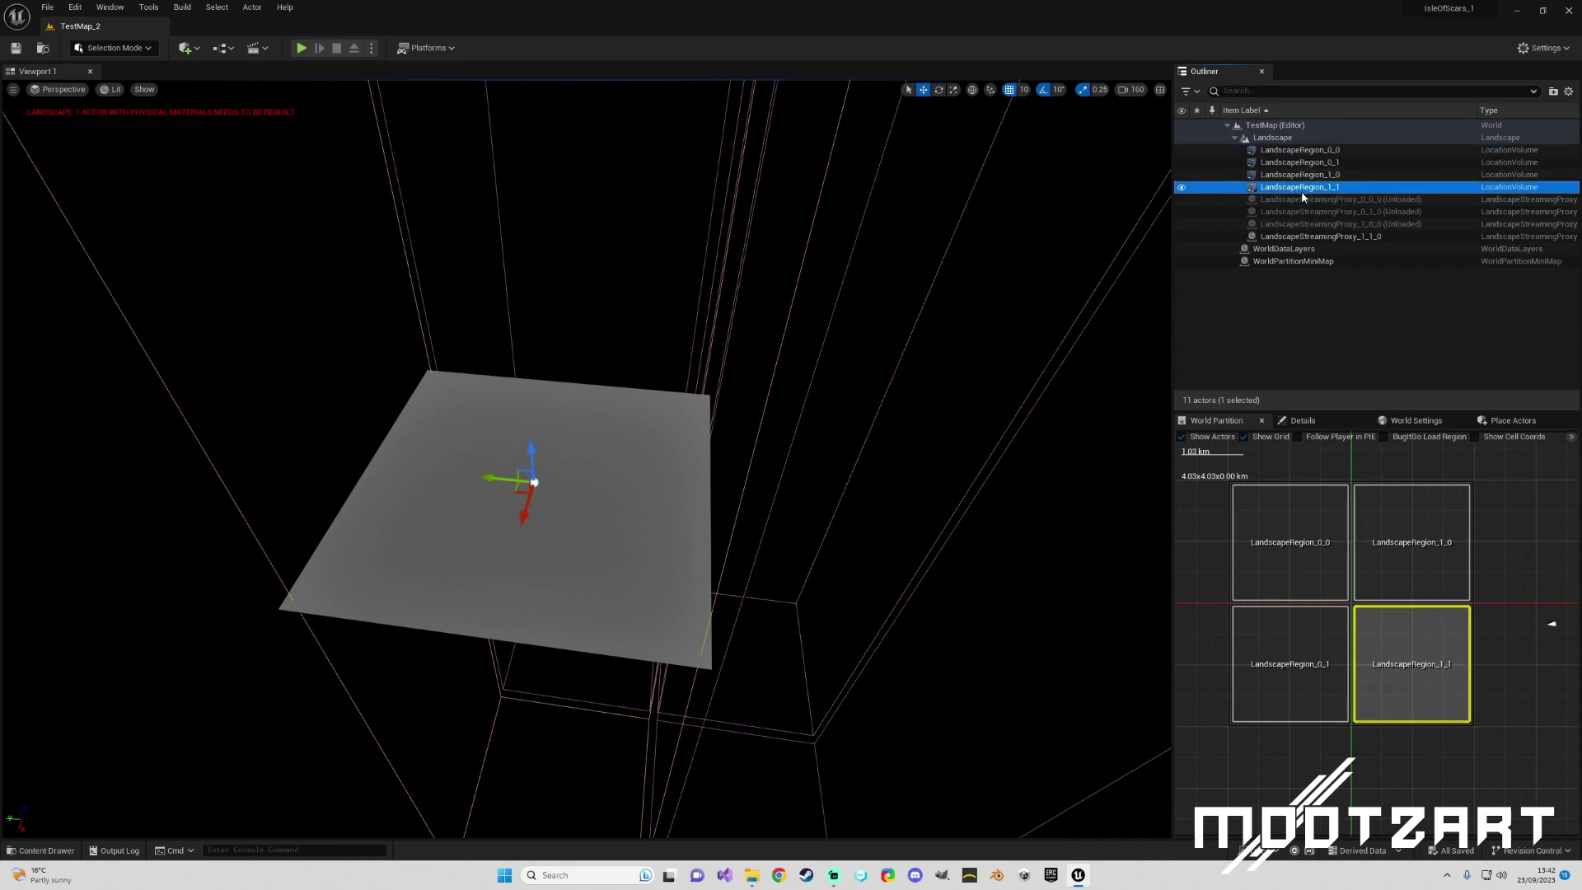
{"action": "left_click", "coordinate": [1336, 326]}
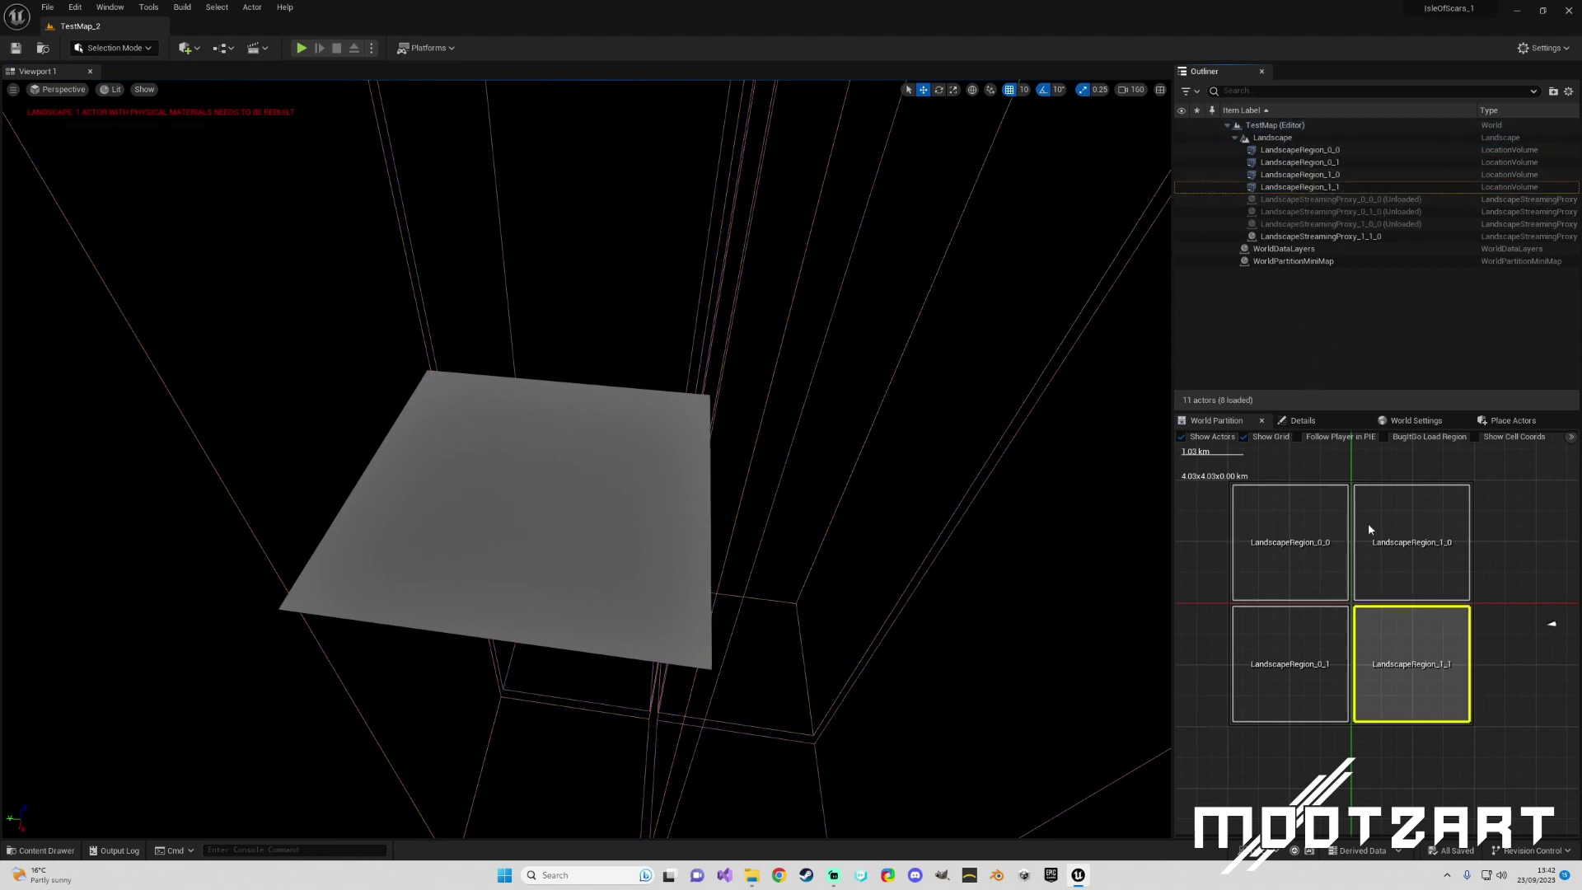
- Unload LandscapeRegion_1_1 and clear the region selection
{"action": "right_click", "coordinate": [1399, 643]}
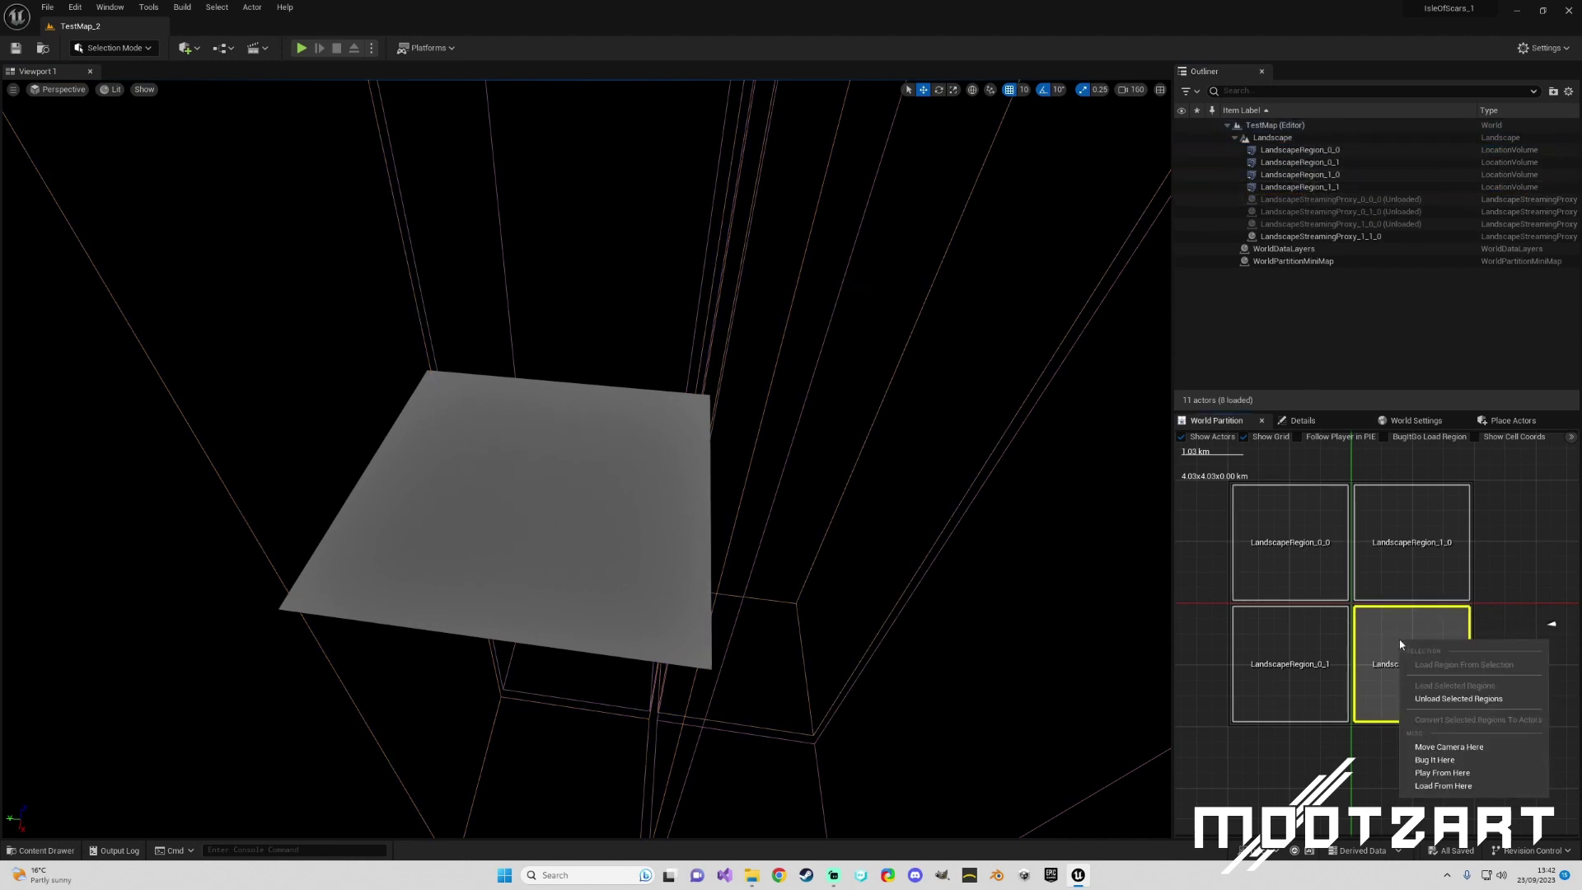
{"action": "left_click", "coordinate": [1443, 697]}
{"action": "left_click", "coordinate": [1508, 556]}
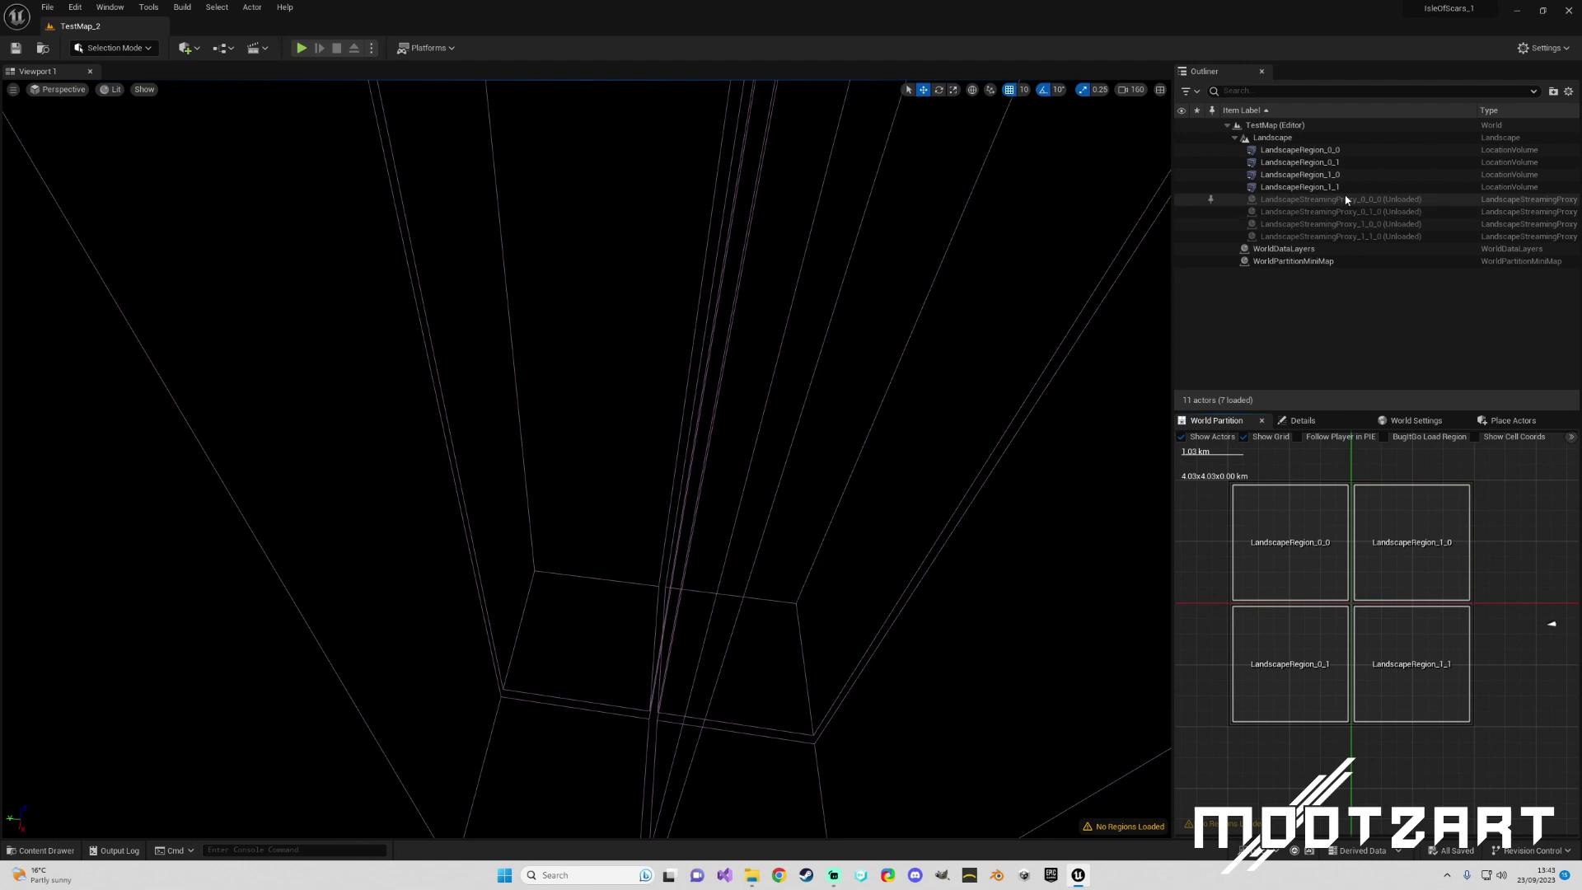
{"action": "left_click_drag", "start_coordinate": [1312, 550], "coordinate": [1399, 651]}
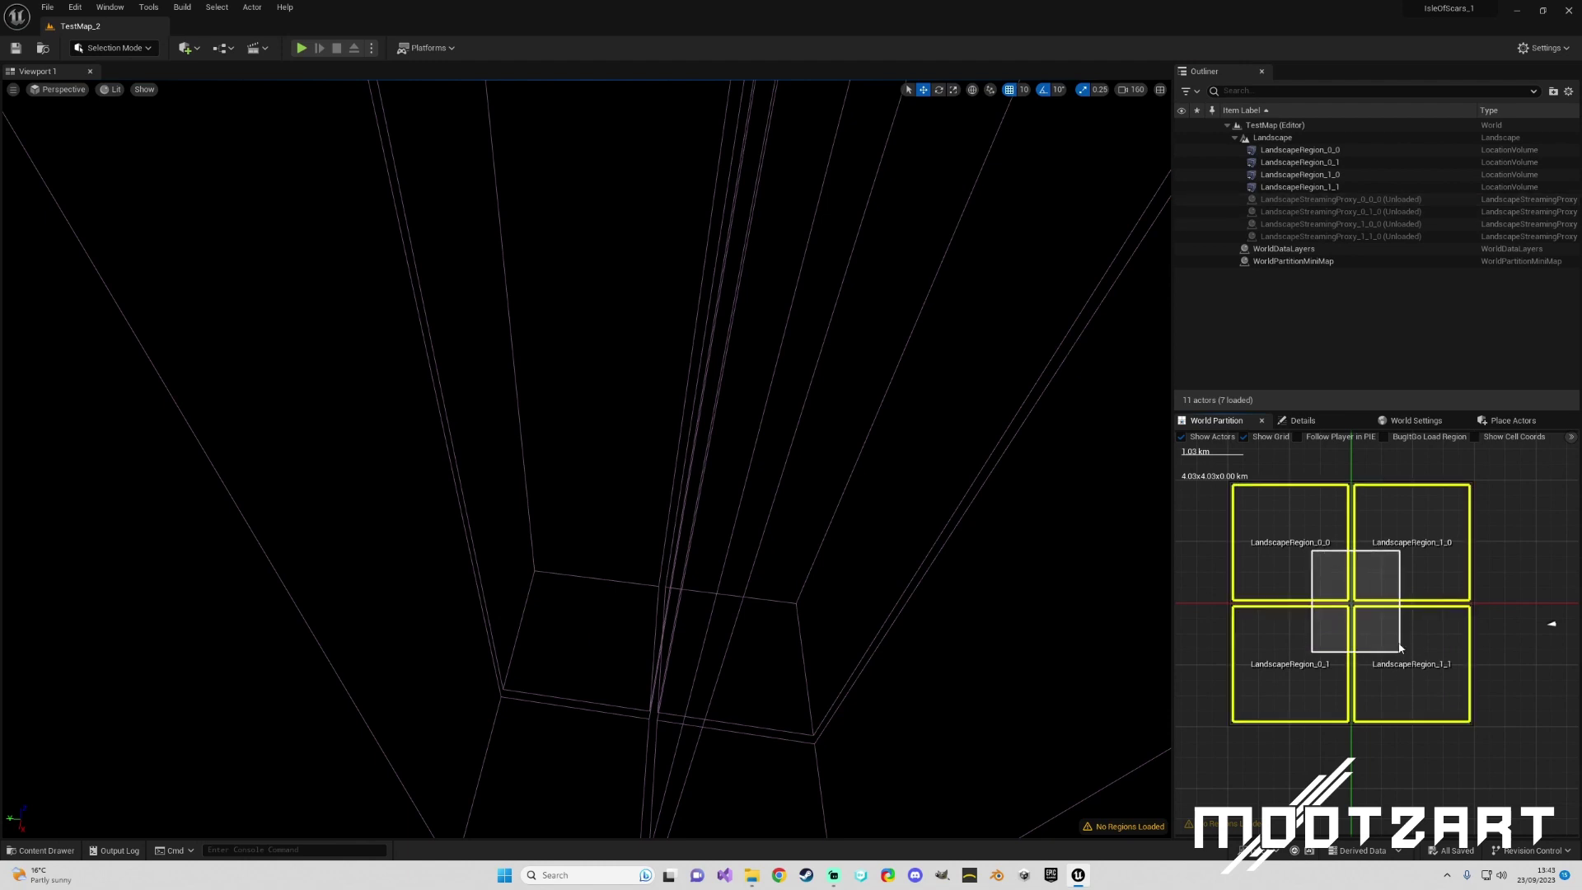
{"action": "right_click", "coordinate": [1387, 571]}
{"action": "left_click", "coordinate": [1516, 550]}
- Load the diagonally opposite regions LandscapeRegion_1_0 and LandscapeRegion_0_1 together, and select LandscapeRegion_0_1 in the viewport
{"action": "left_click", "coordinate": [1442, 576]}
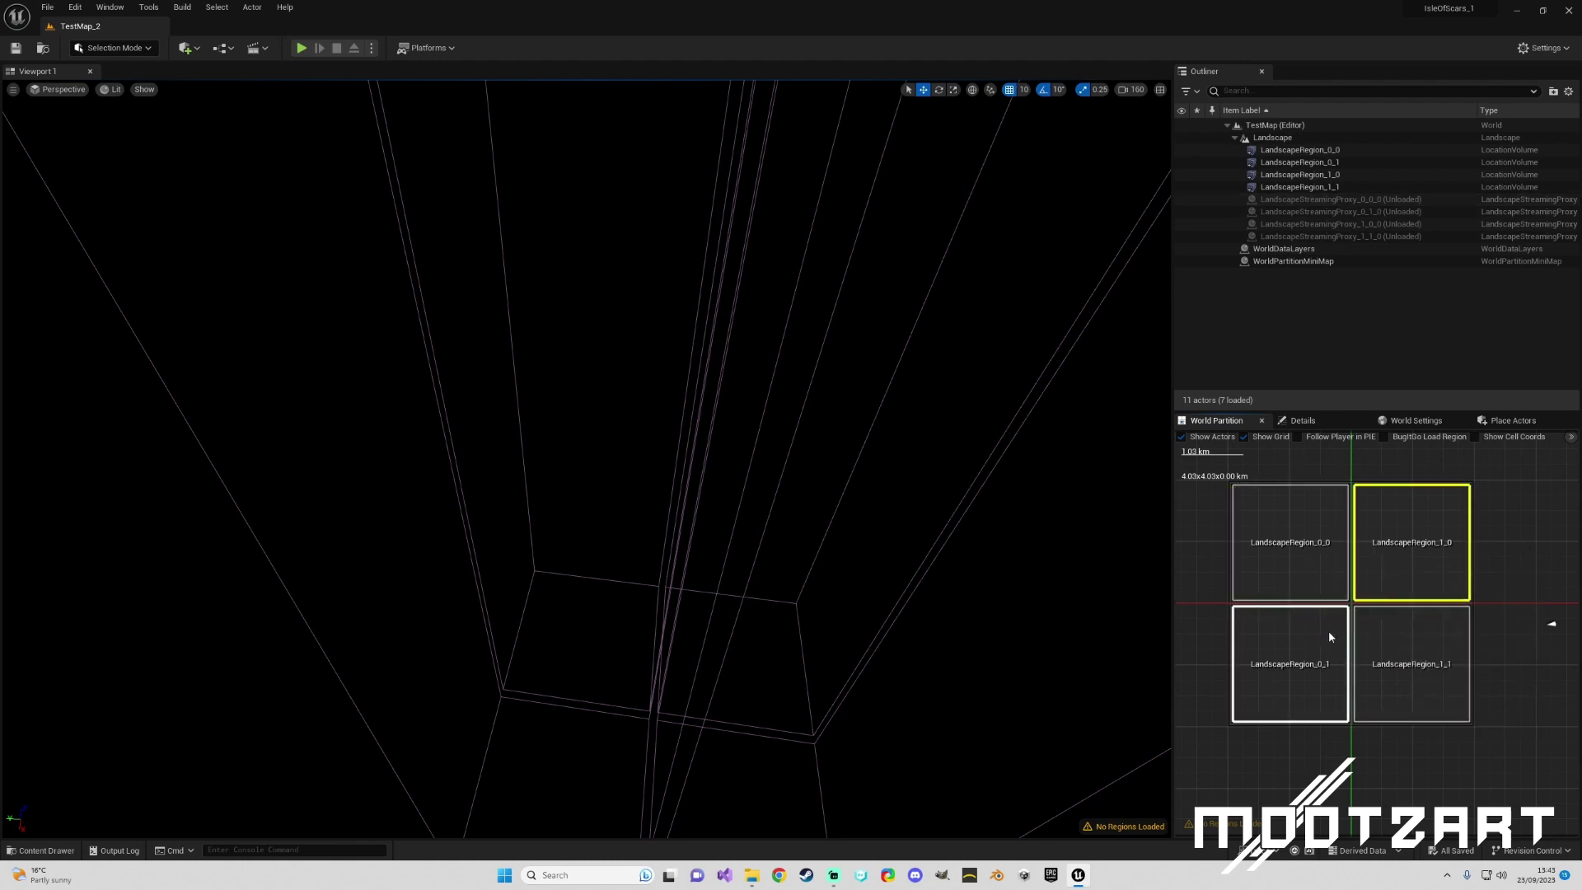
{"action": "right_click", "coordinate": [1329, 637]}
{"action": "left_click", "coordinate": [1386, 579]}
{"action": "left_click", "coordinate": [1319, 643], "text": "ctrl"}
{"action": "right_click", "coordinate": [1382, 579]}
{"action": "left_click", "coordinate": [1416, 619]}
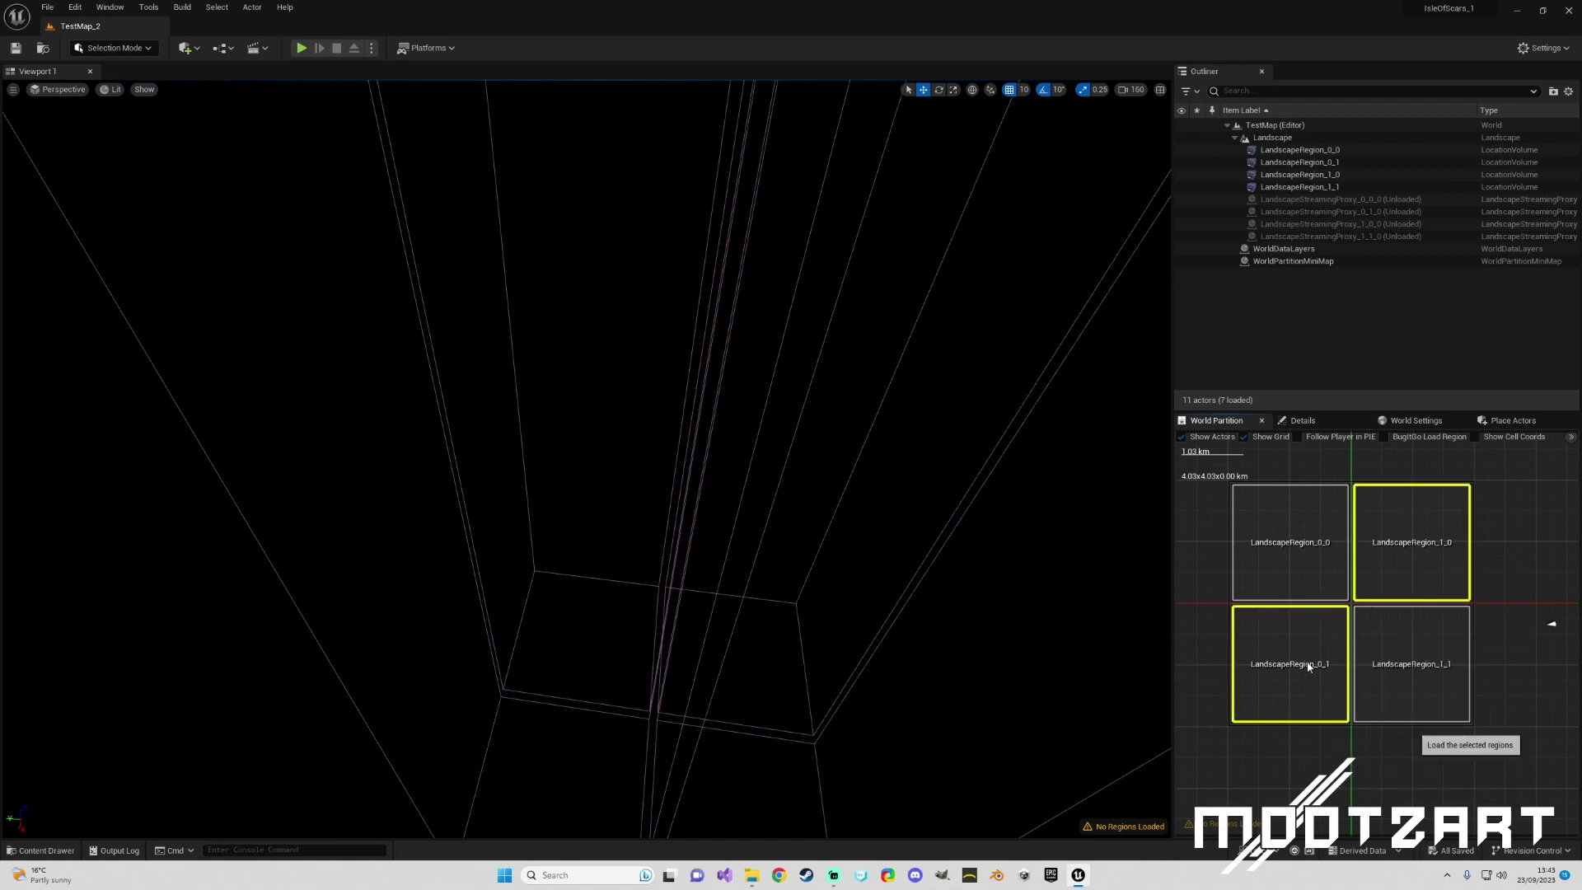
{"action": "left_click", "coordinate": [696, 379]}
{"action": "left_click", "coordinate": [783, 462]}
{"action": "left_click", "coordinate": [710, 387]}
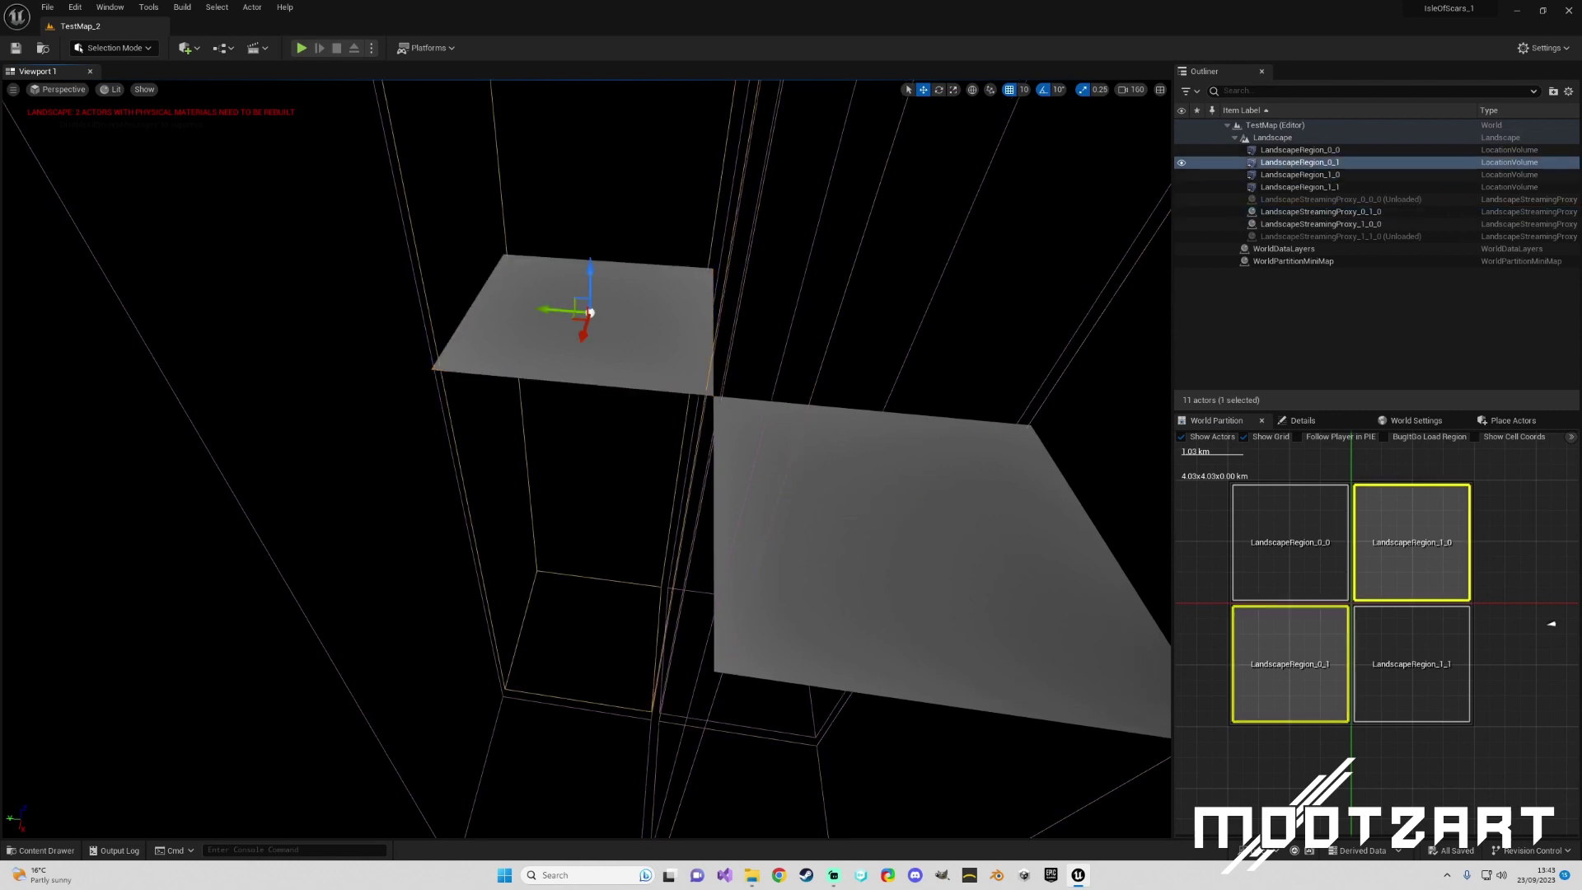
- Load LandscapeRegion_0_0 in addition to the two diagonal landscape regions
{"action": "right_click", "coordinate": [1417, 570]}
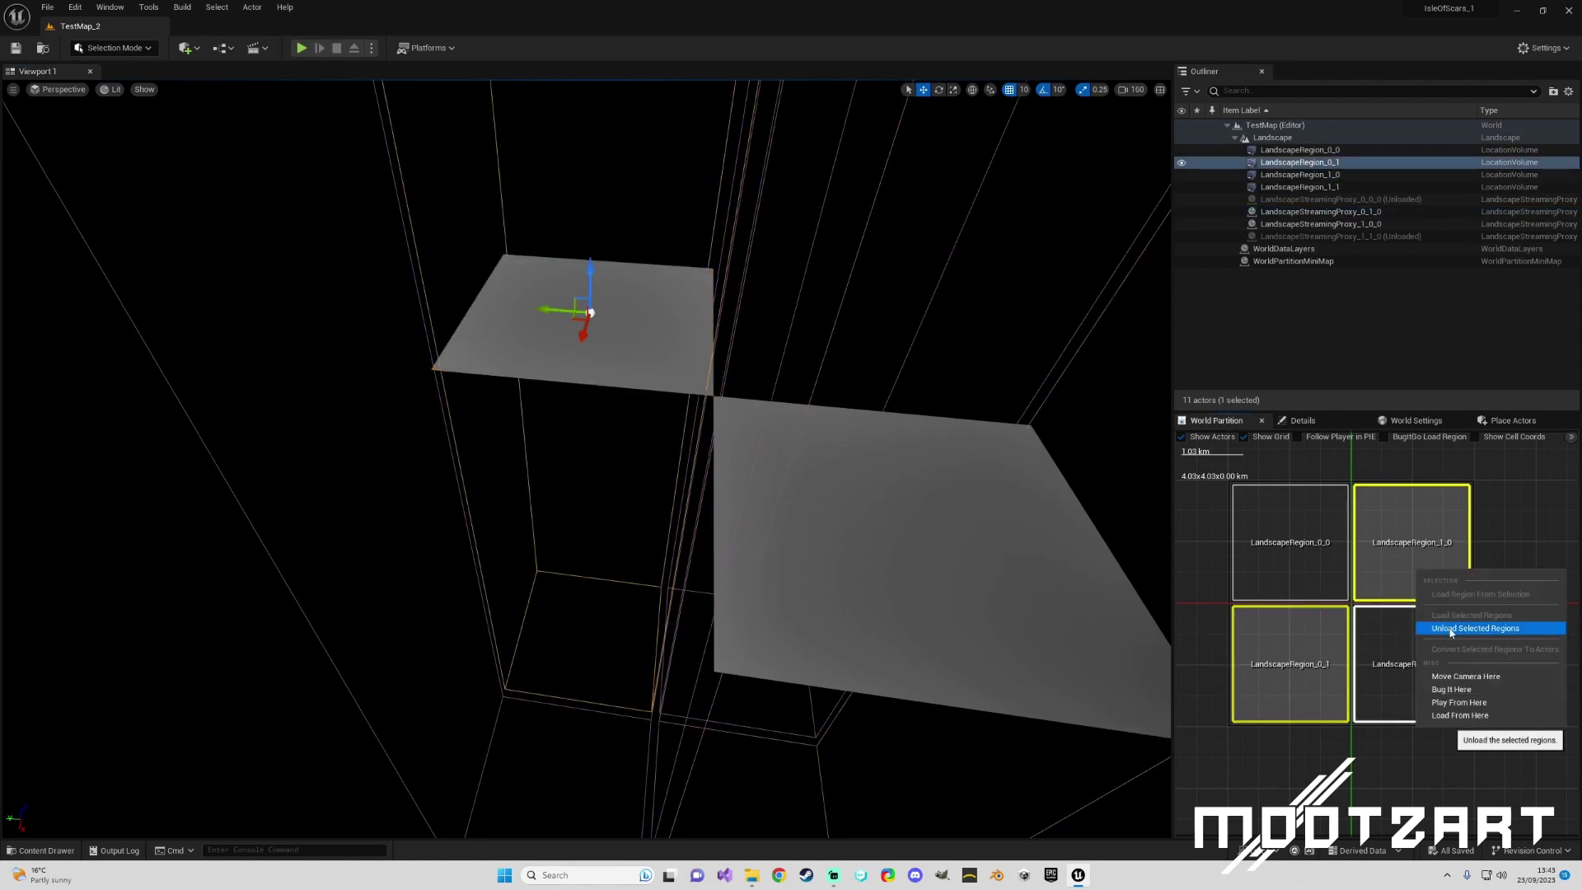
{"action": "left_click", "coordinate": [1451, 630]}
{"action": "scroll", "coordinate": [1455, 569], "scroll_direction": "down", "scroll_amount": 5}
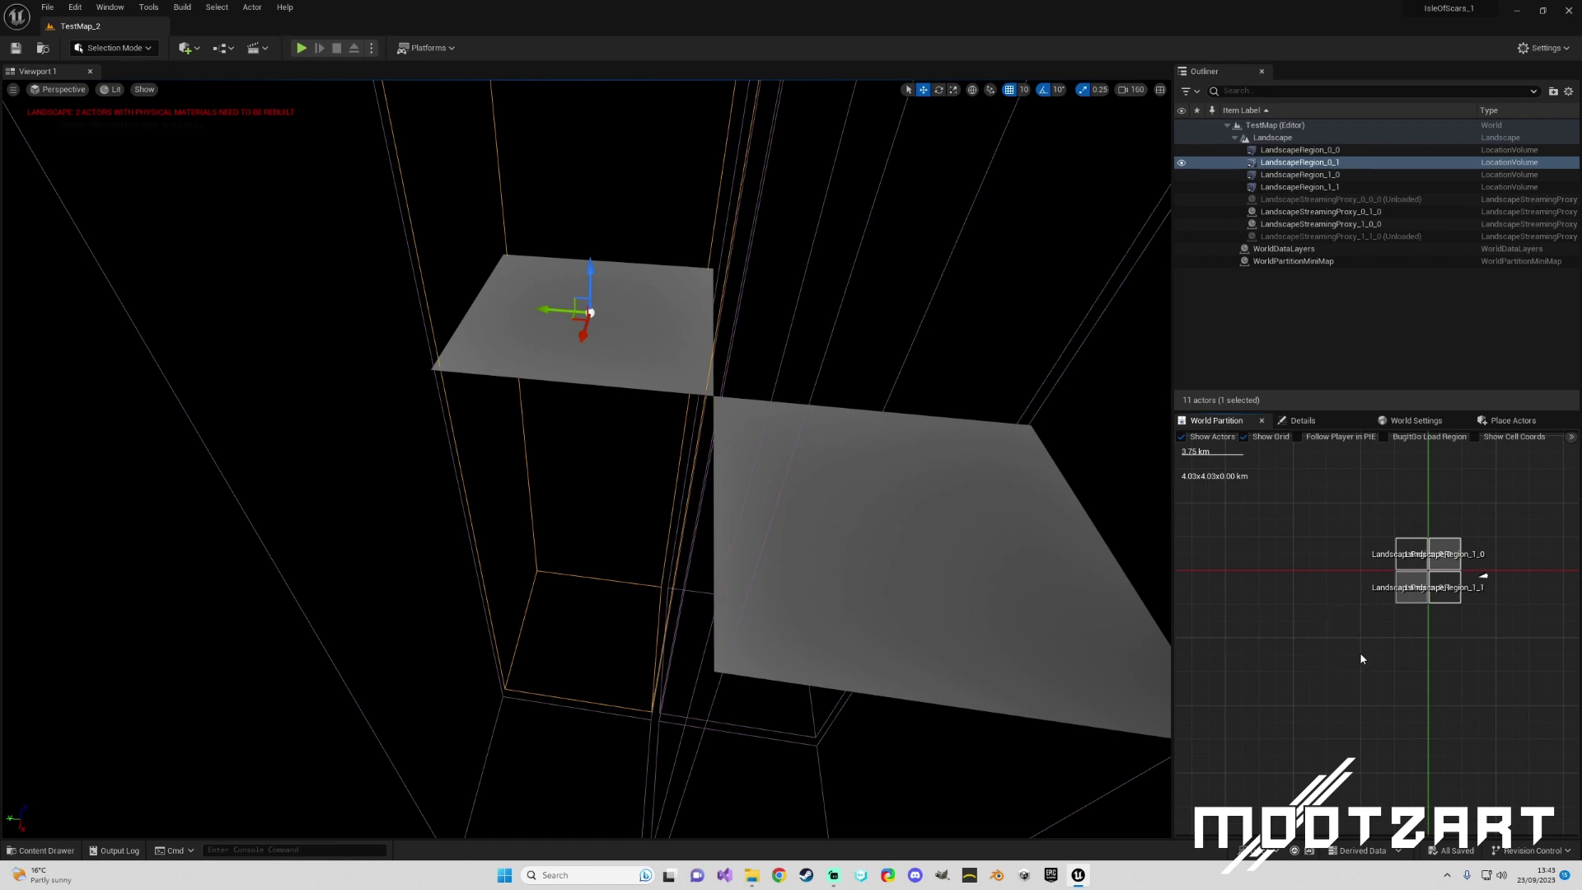
{"action": "right_click", "coordinate": [1406, 563]}
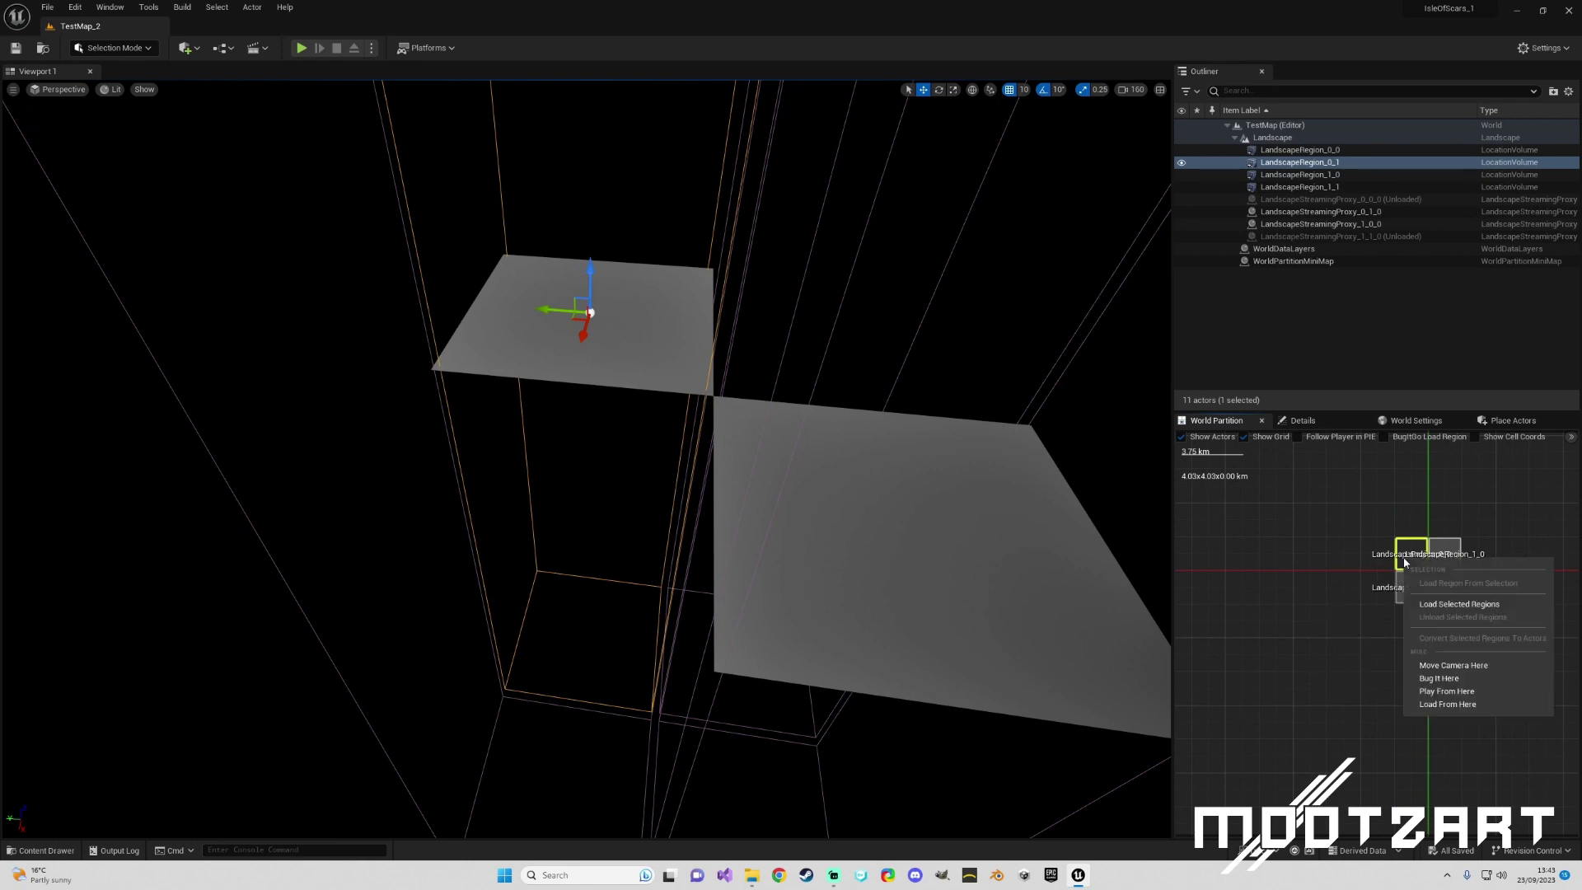
{"action": "left_click", "coordinate": [1450, 605]}
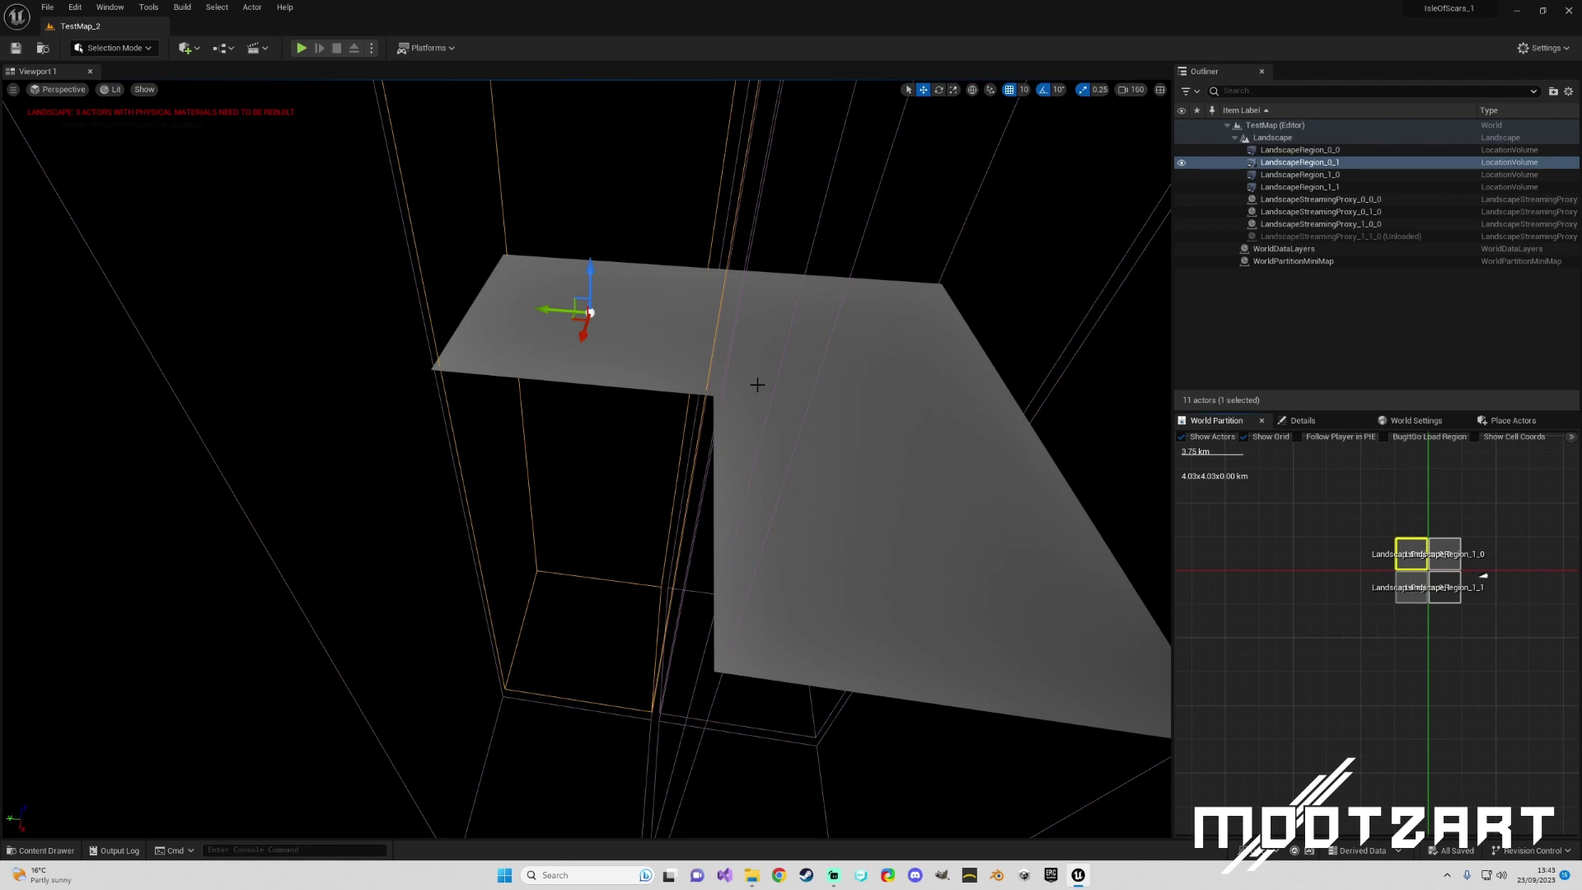
- Select all four landscape regions in the World Partition map and load them together
{"action": "left_click", "coordinate": [1317, 540]}
{"action": "scroll", "coordinate": [1349, 530], "scroll_direction": "up", "scroll_amount": 5}
{"action": "right_click_drag", "start_coordinate": [1359, 574], "coordinate": [1229, 574]}
{"action": "scroll", "coordinate": [1255, 533], "scroll_direction": "up", "scroll_amount": 2}
{"action": "left_click_drag", "start_coordinate": [1355, 597], "coordinate": [1417, 672]}
{"action": "right_click", "coordinate": [1389, 620]}
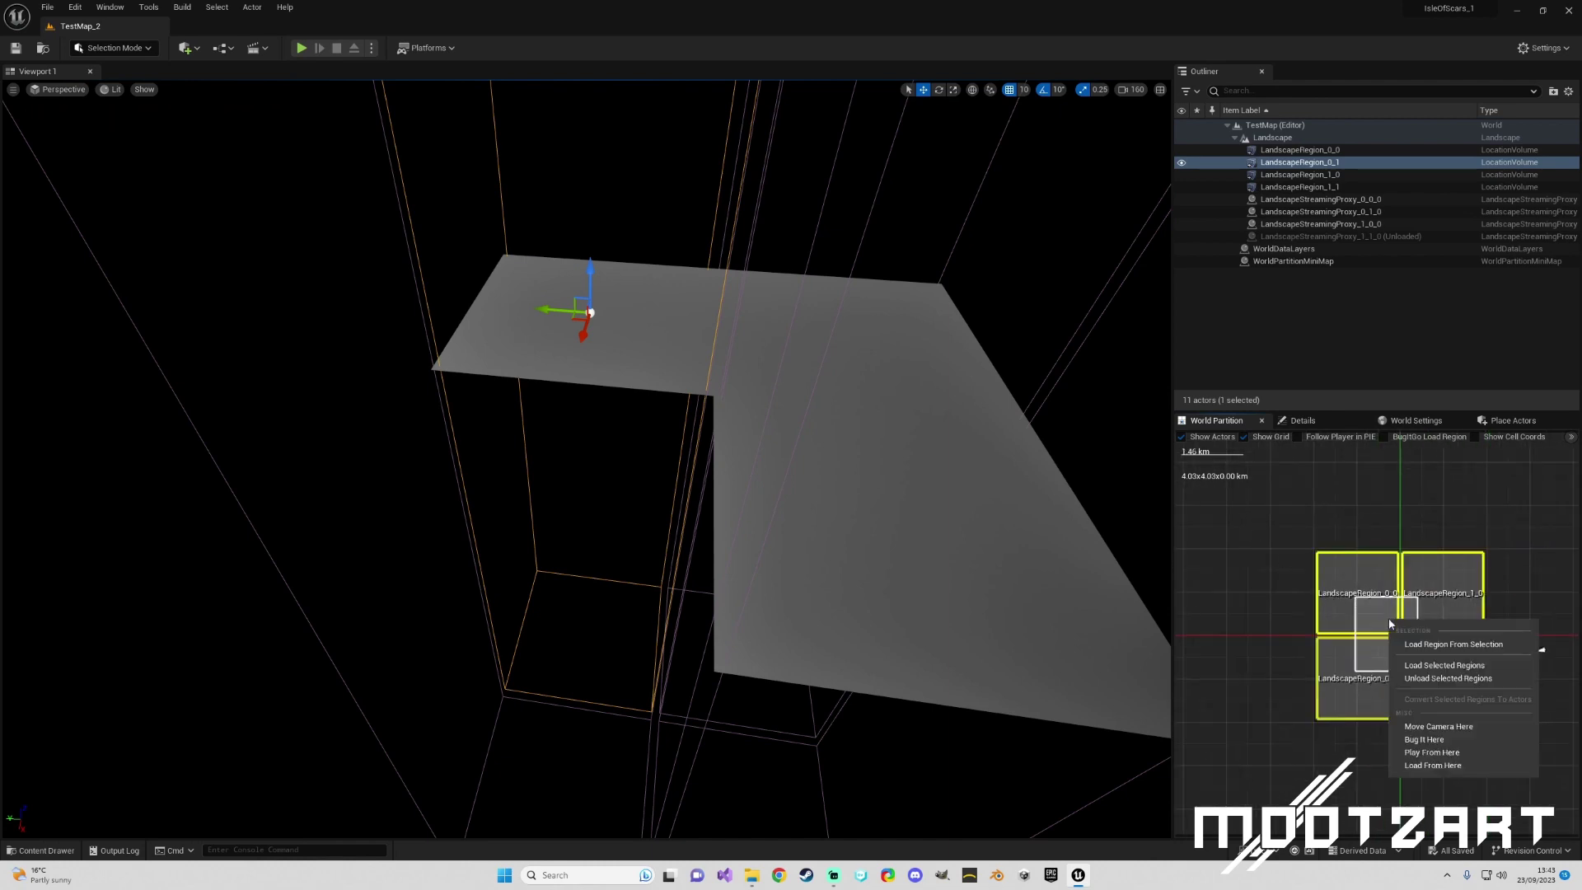
{"action": "left_click", "coordinate": [1436, 670]}
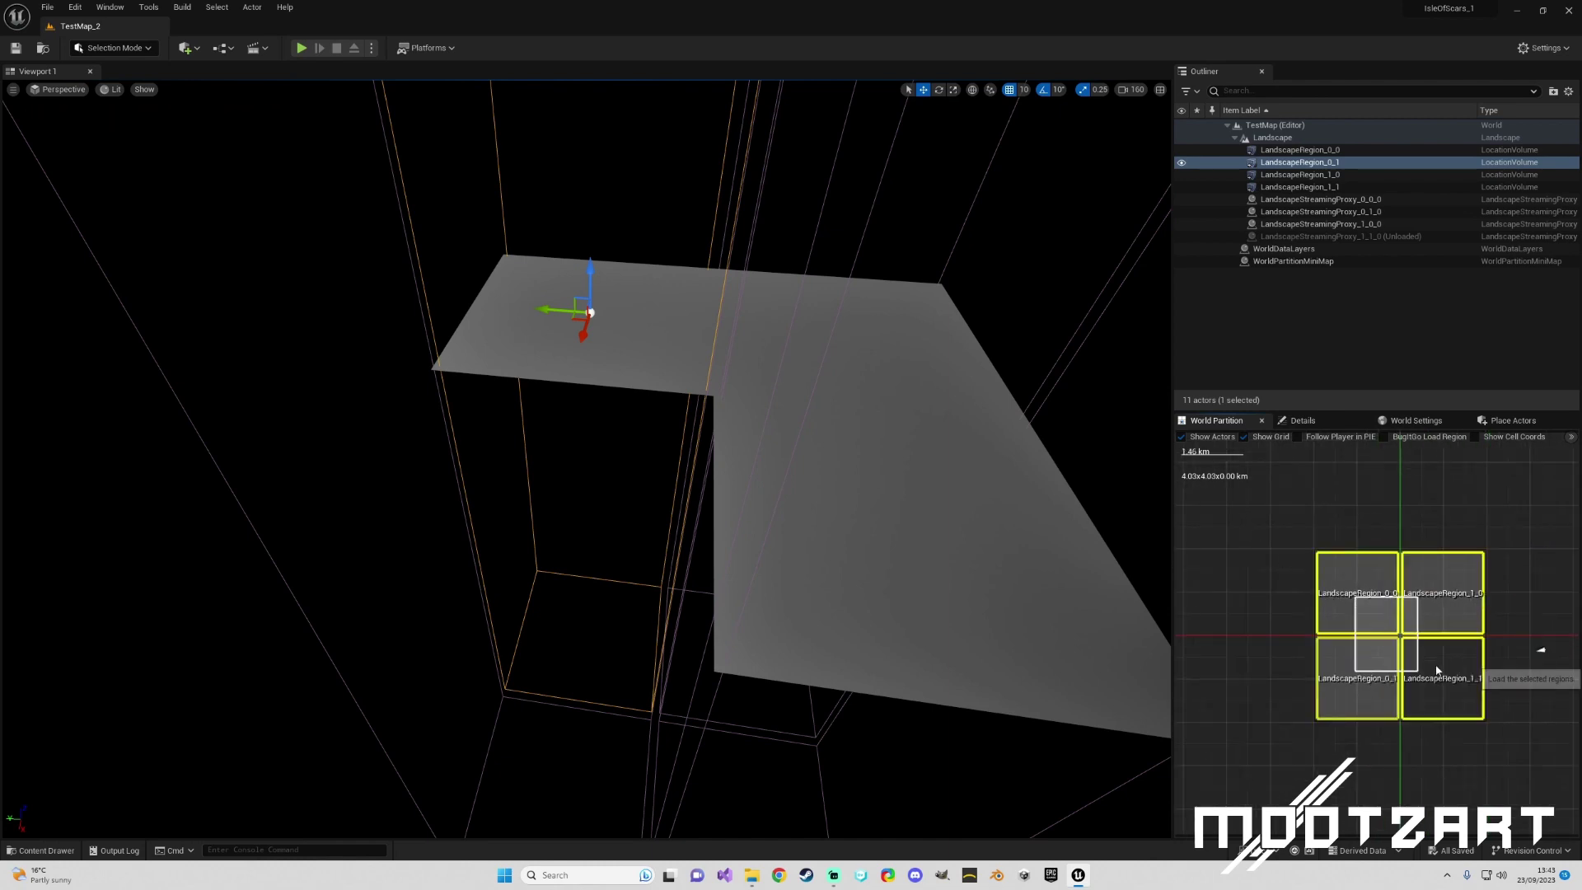
{"action": "scroll", "coordinate": [789, 485], "scroll_direction": "down", "scroll_amount": 6}
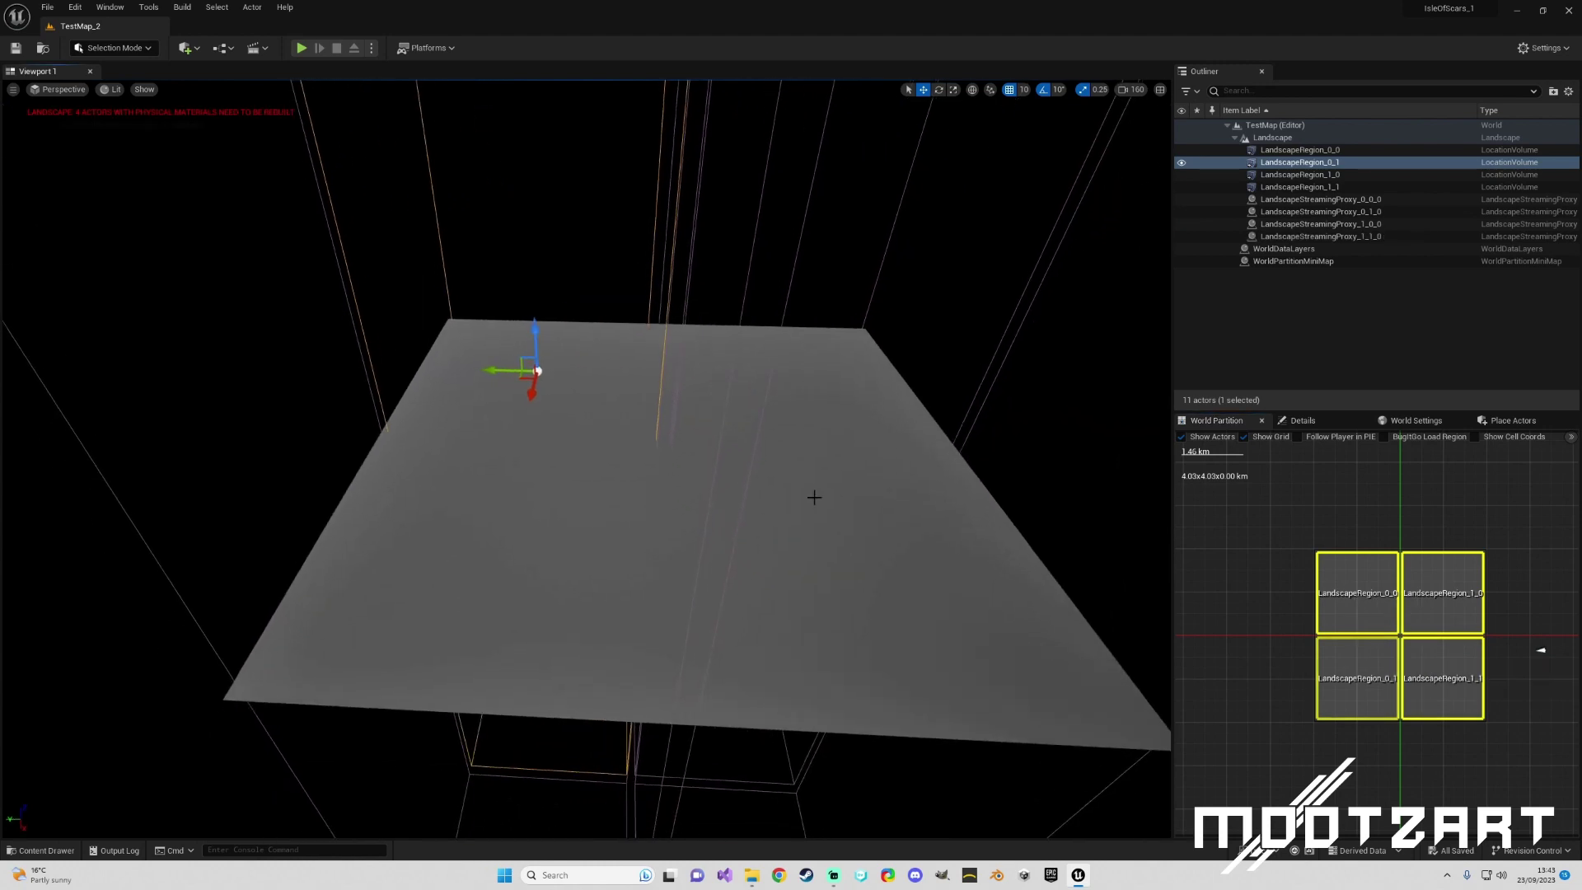
{"action": "scroll", "coordinate": [778, 459], "scroll_direction": "up", "scroll_amount": 4}
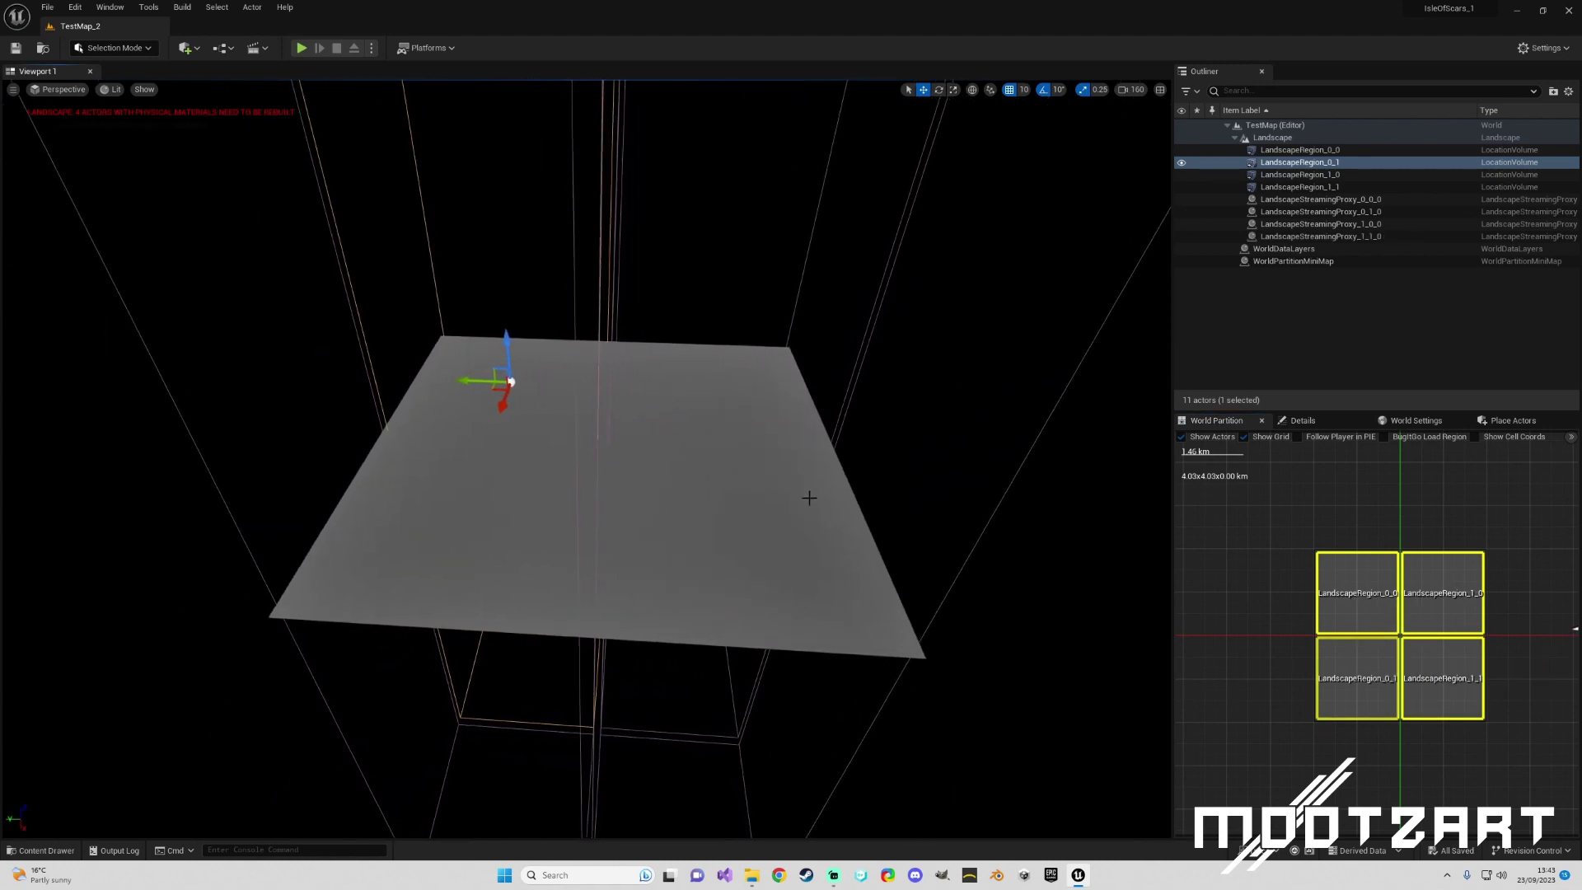
- Create a new level from the Empty Open World template
{"action": "left_click", "coordinate": [131, 51]}
{"action": "left_click", "coordinate": [140, 25]}
{"action": "left_click", "coordinate": [47, 8]}
{"action": "left_click", "coordinate": [79, 40]}
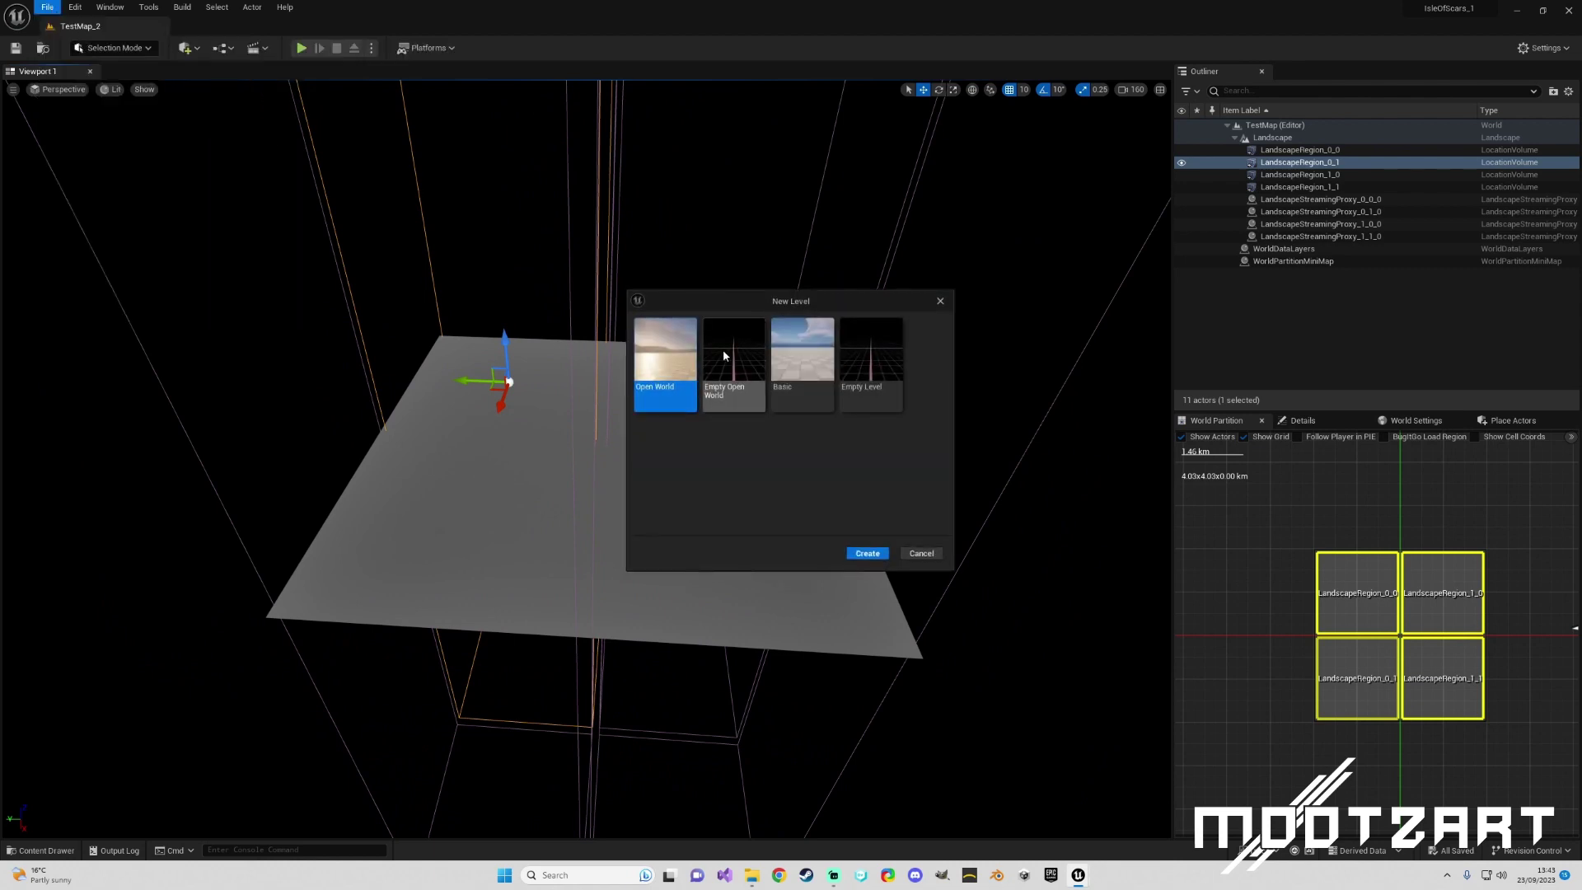
{"action": "left_click", "coordinate": [730, 388]}
{"action": "left_click", "coordinate": [865, 553]}
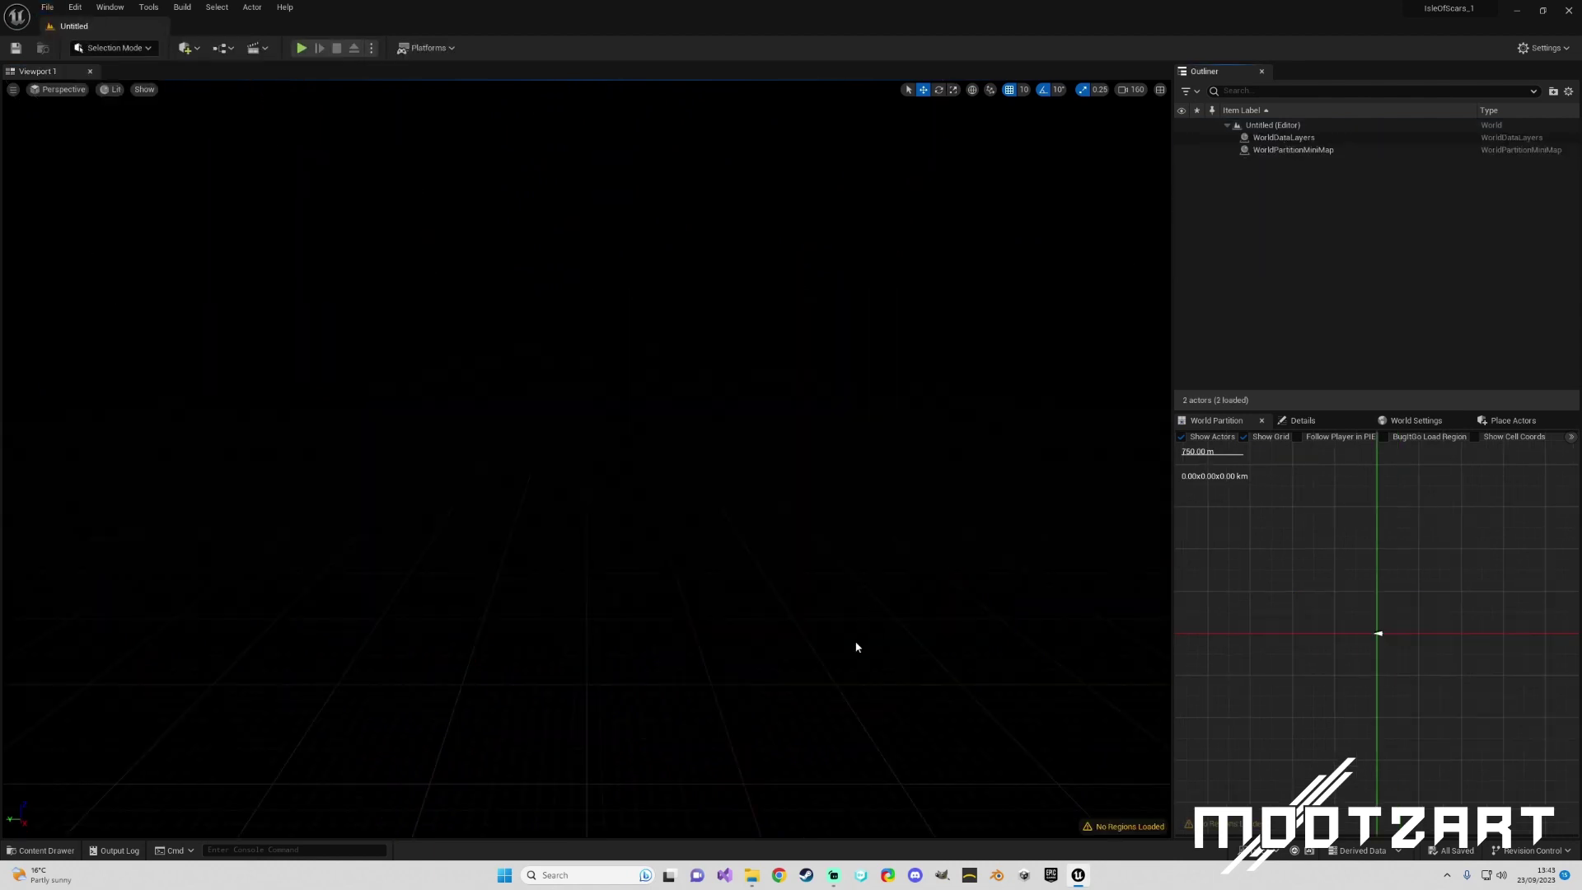
- In Landscape mode, set both the World Partition Grid Size and the World Partition Region Size of the new landscape to 8
{"action": "left_click", "coordinate": [155, 50]}
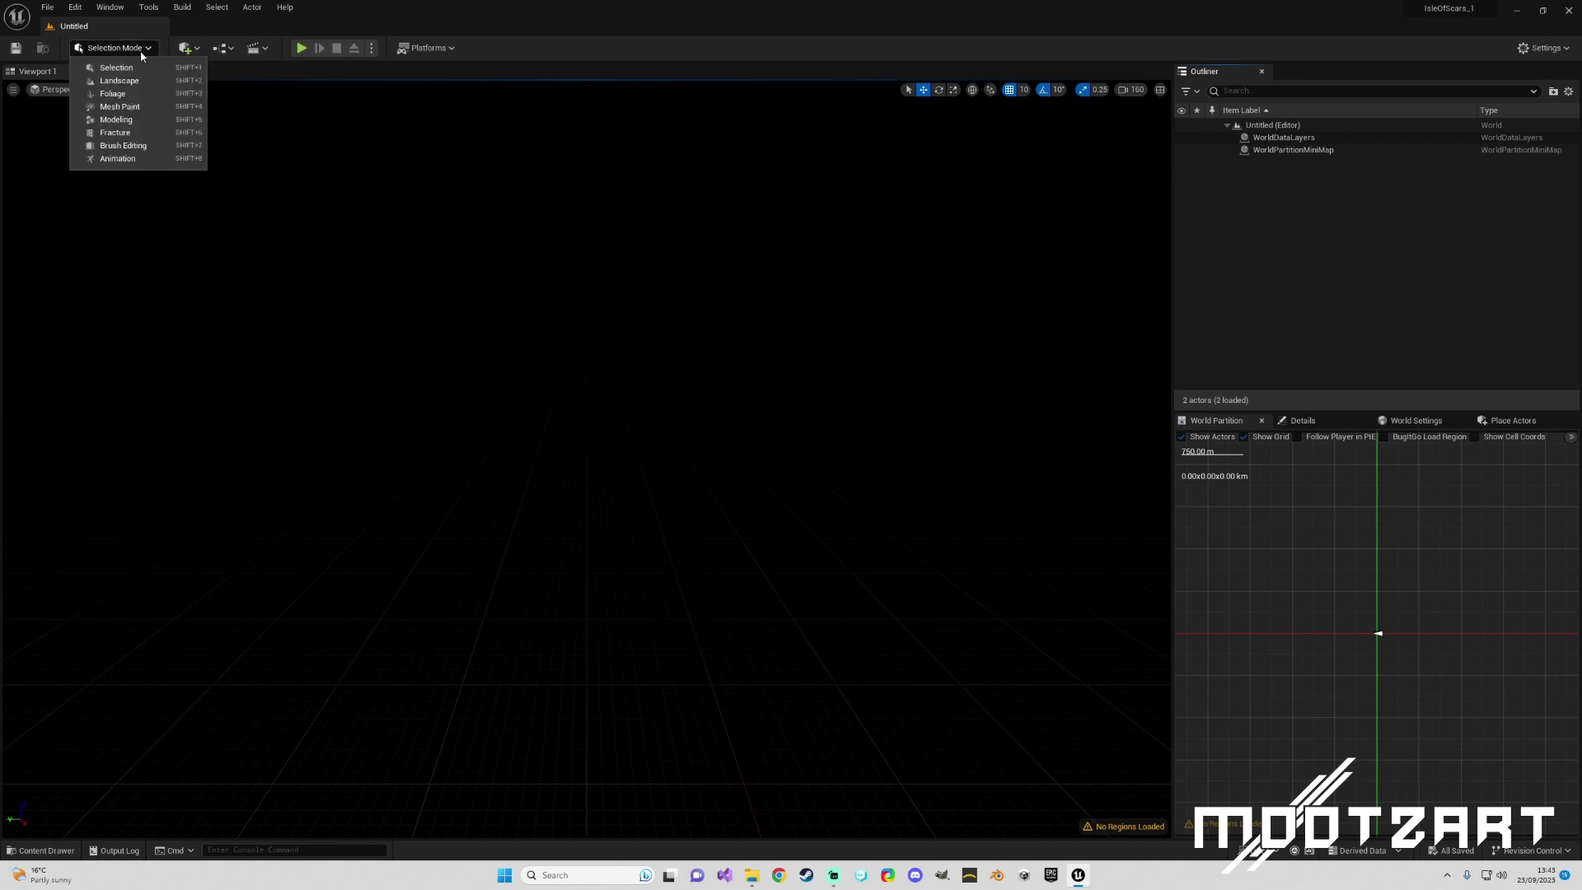
{"action": "left_click", "coordinate": [142, 78]}
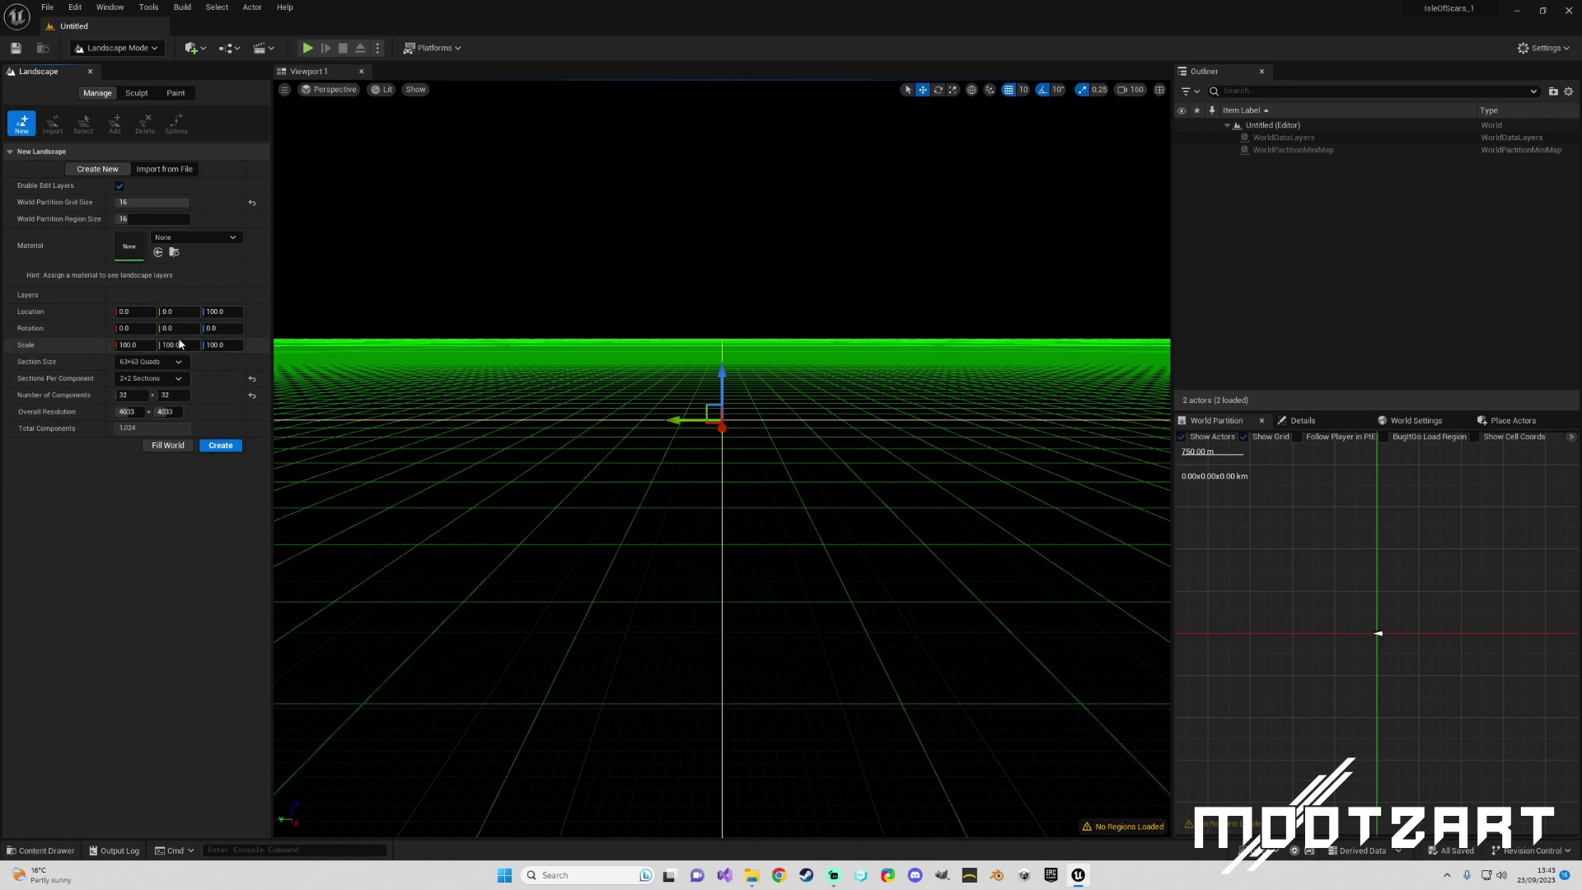
{"action": "left_click", "coordinate": [153, 203]}
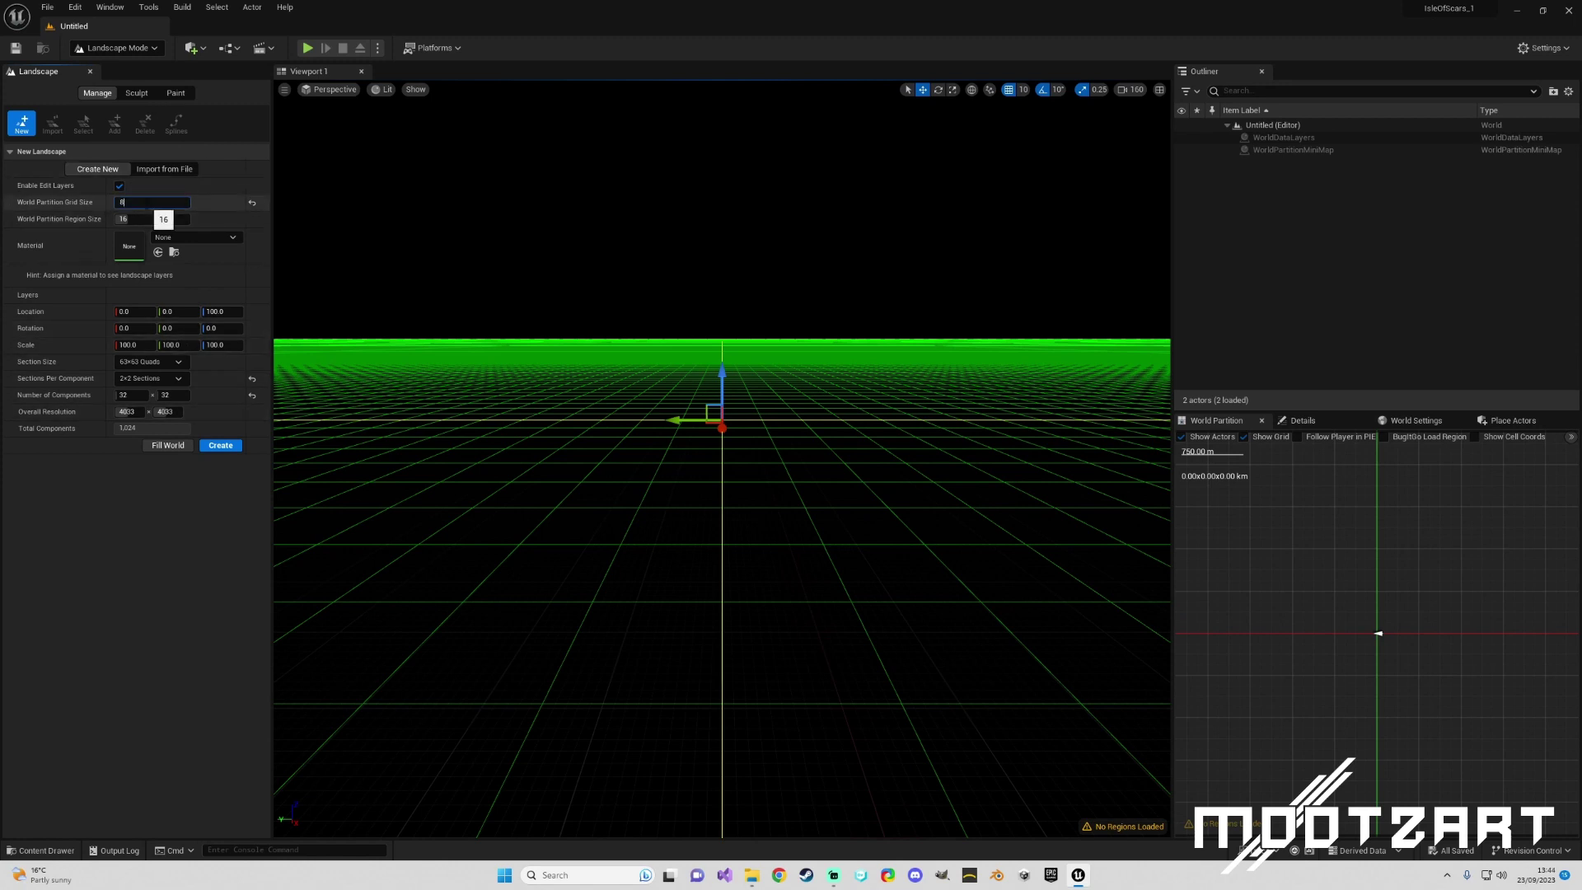
{"action": "key", "text": "Tab"}
{"action": "type", "text": "8"}
{"action": "key", "text": "Return"}
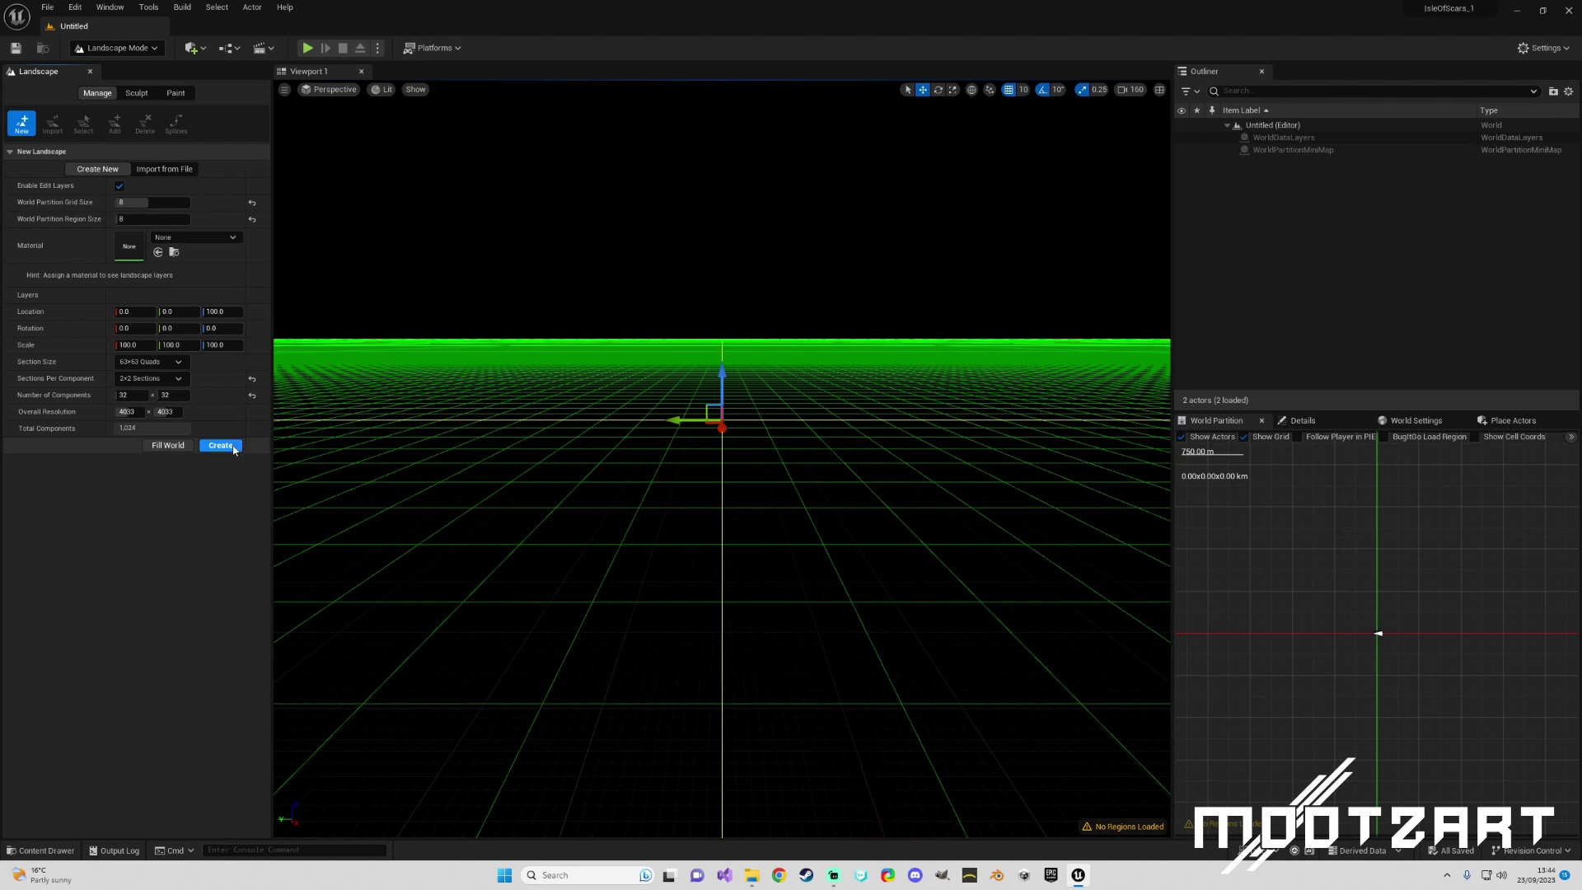
- Create the landscape and save the level as TestMap_3 in the Levels folder
{"action": "left_click", "coordinate": [221, 445]}
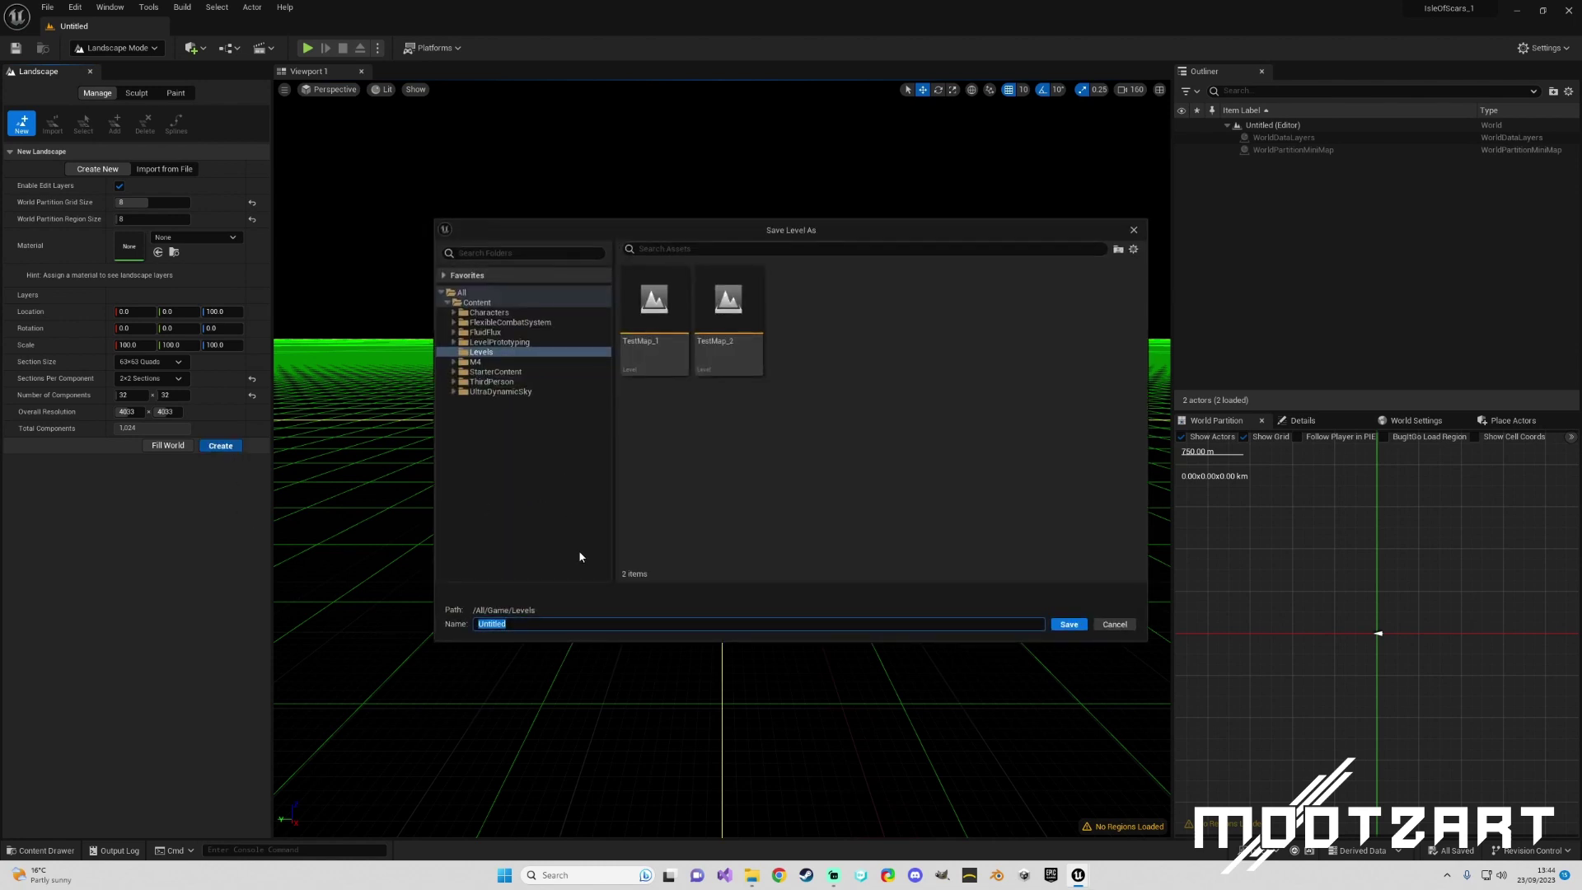
{"action": "type", "text": "TestMap_3"}
{"action": "key", "text": "Return"}
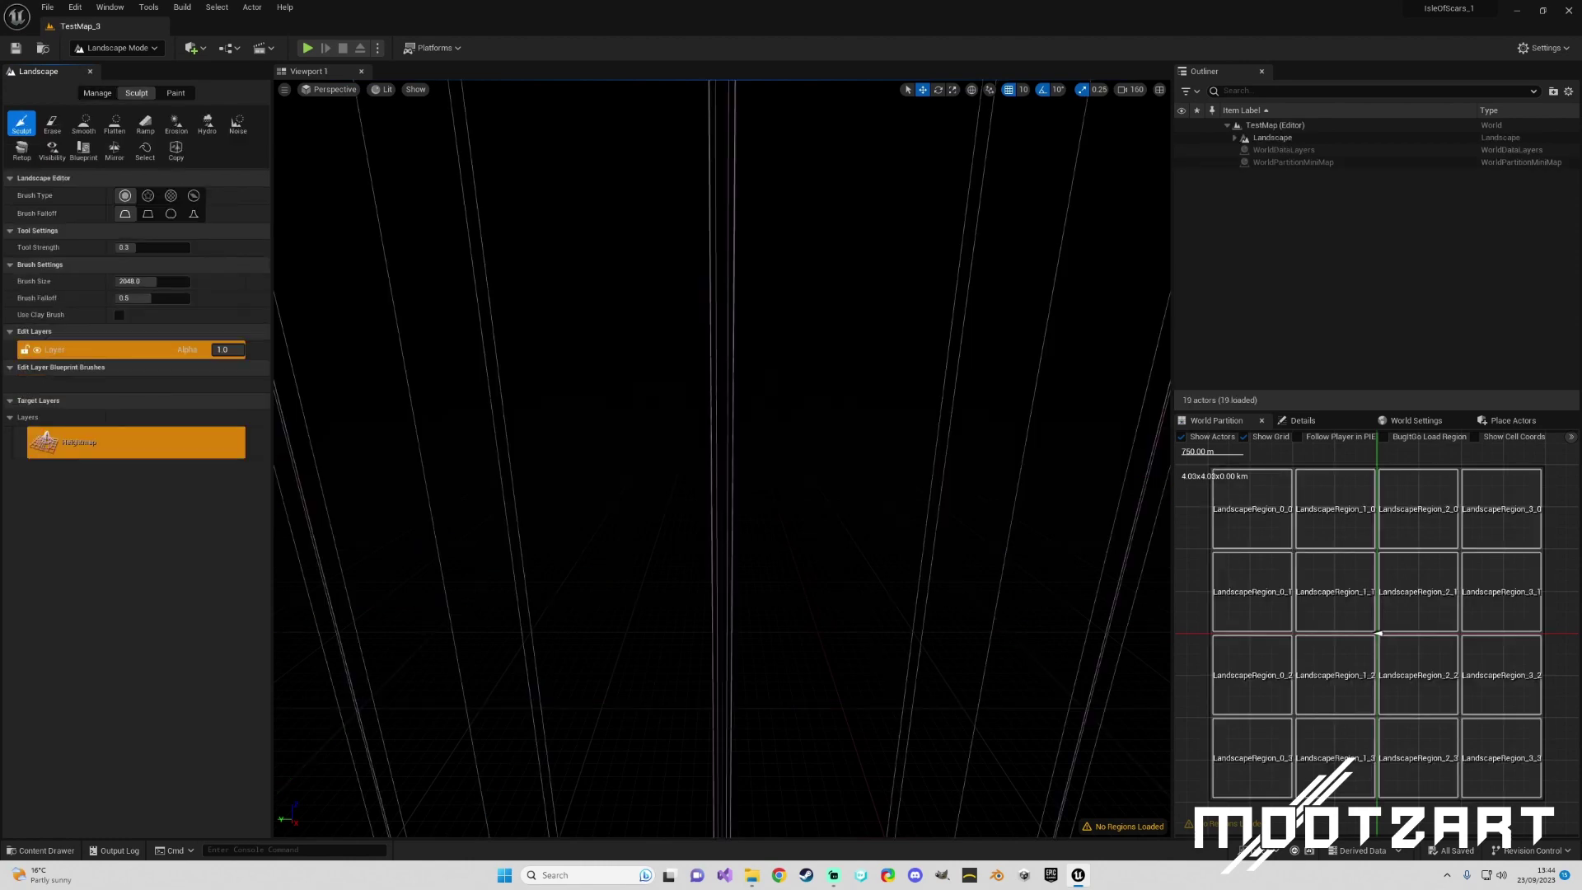
- Return to Selection mode and load all sixteen landscape regions of the World Partition map
{"action": "key", "text": "s"}
{"action": "right_click_drag", "start_coordinate": [484, 524], "coordinate": [484, 577]}
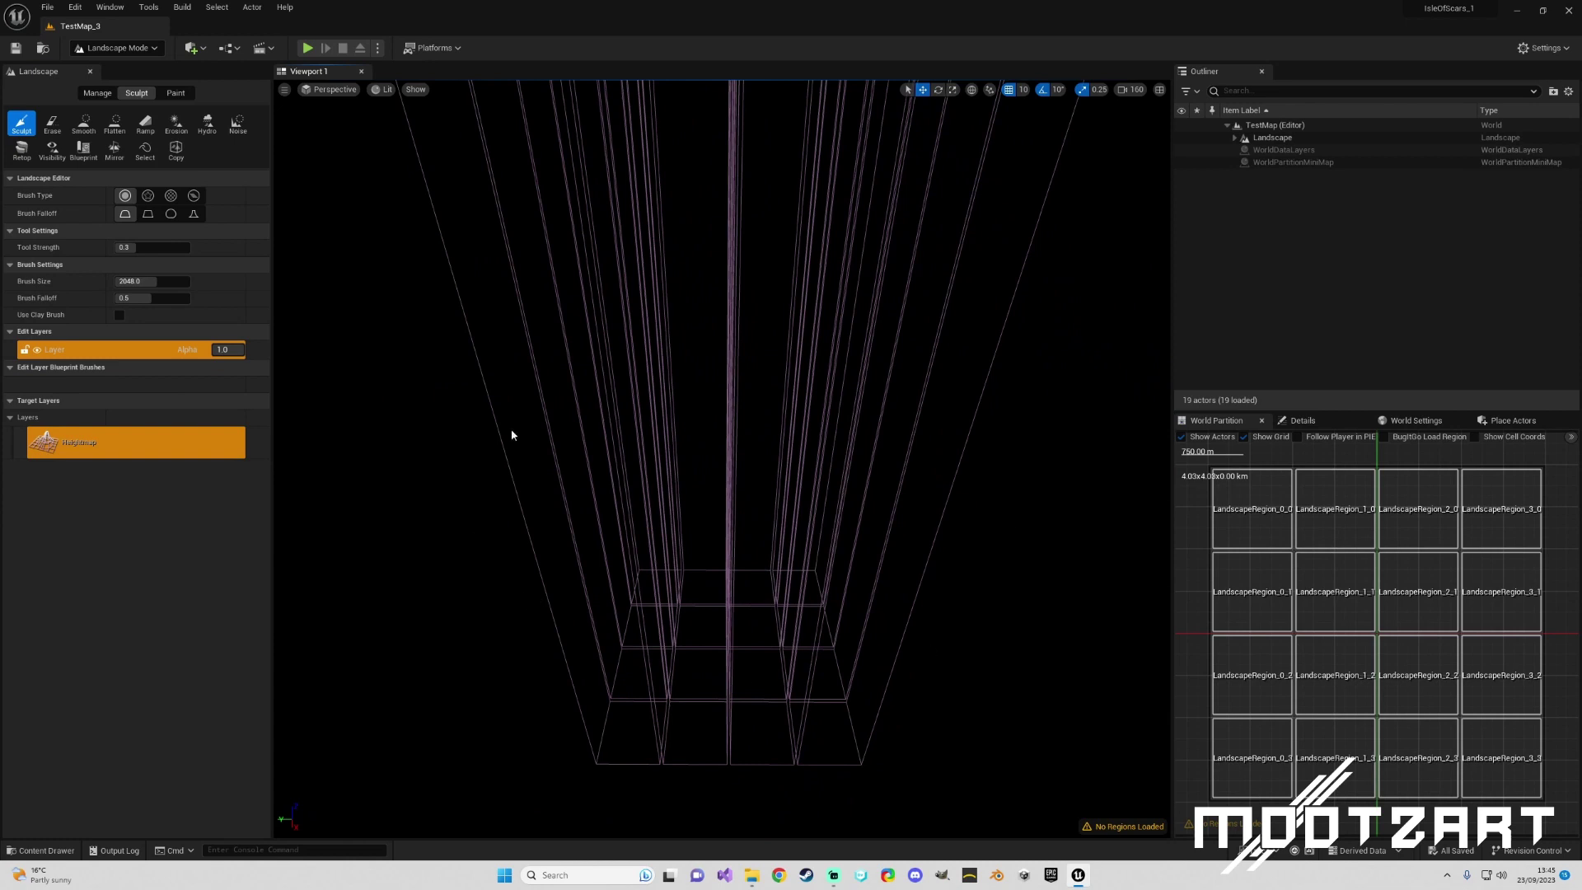
{"action": "left_click", "coordinate": [118, 48]}
{"action": "left_click", "coordinate": [107, 66]}
{"action": "right_click_drag", "start_coordinate": [582, 438], "coordinate": [629, 456]}
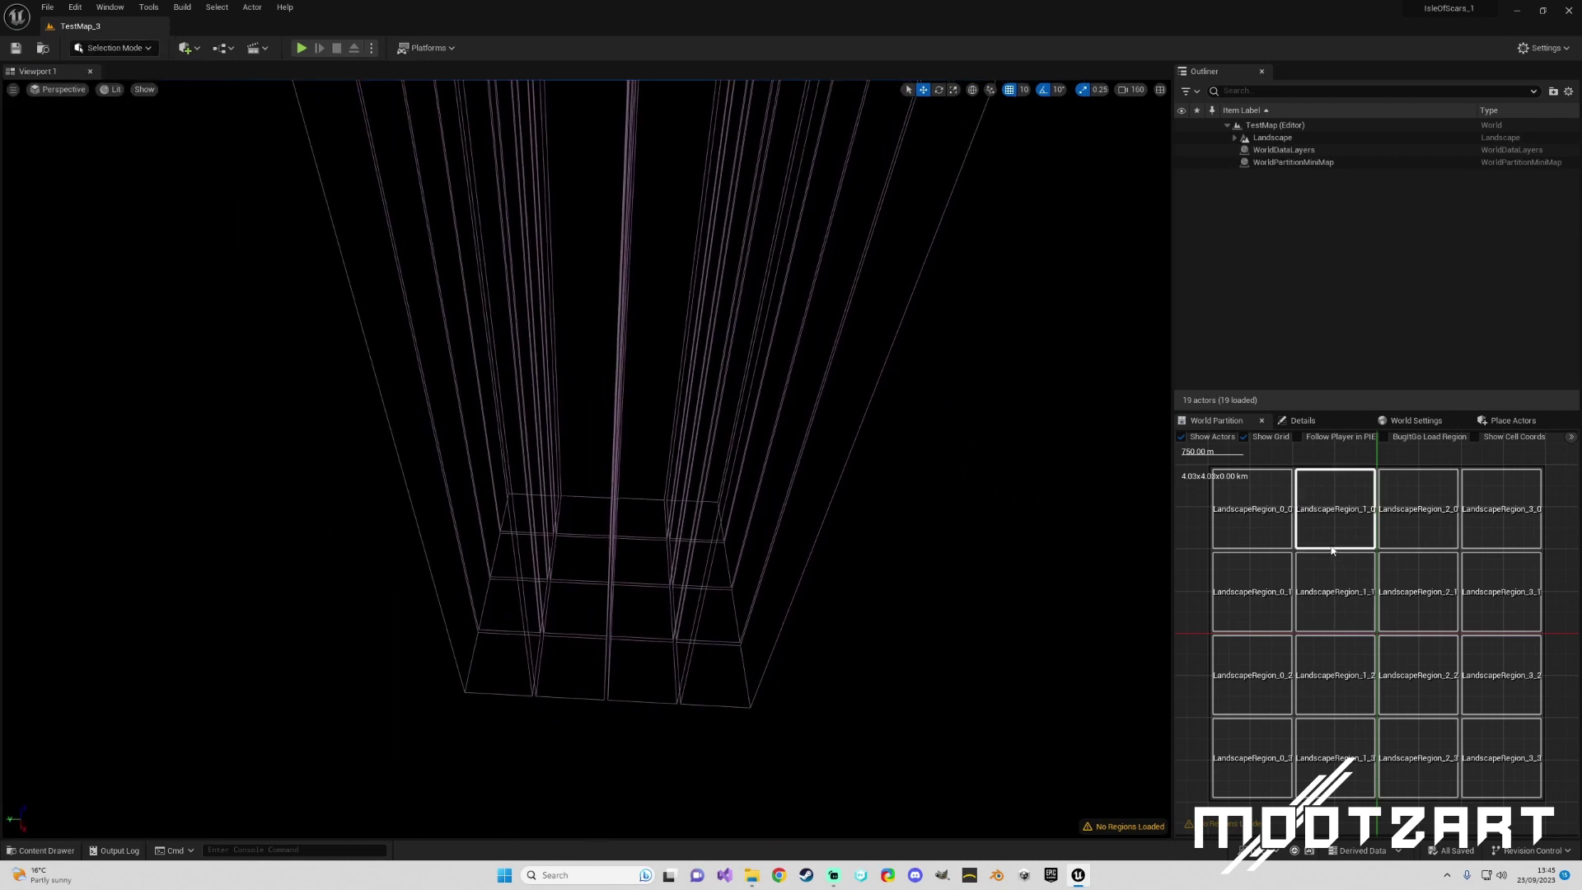
{"action": "left_click_drag", "start_coordinate": [1270, 519], "coordinate": [1474, 762]}
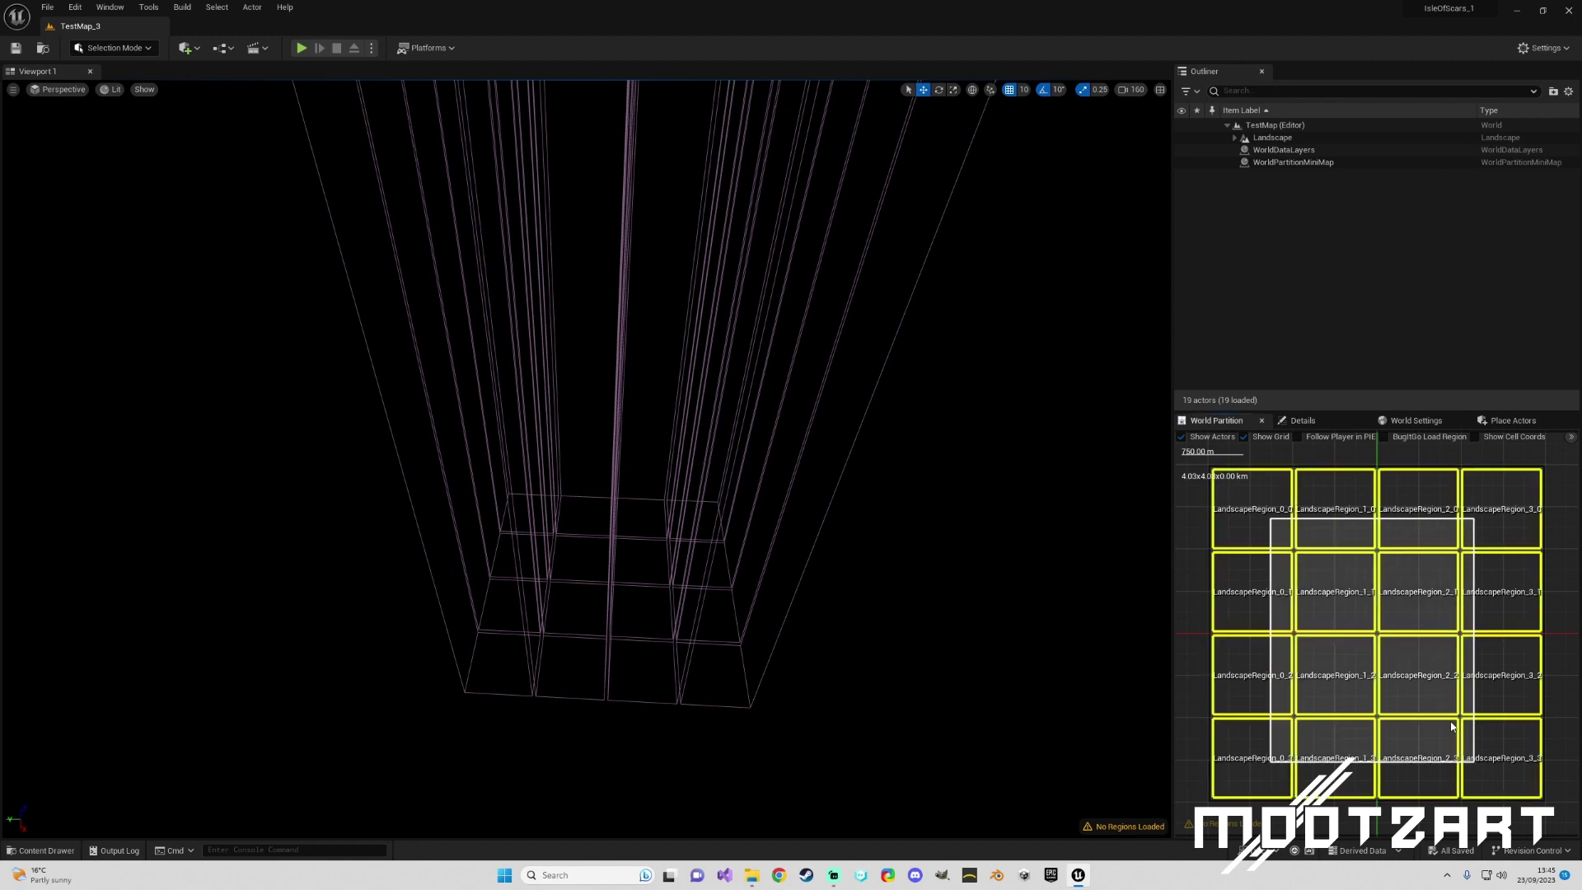
{"action": "right_click", "coordinate": [1327, 541]}
{"action": "left_click", "coordinate": [1386, 587]}
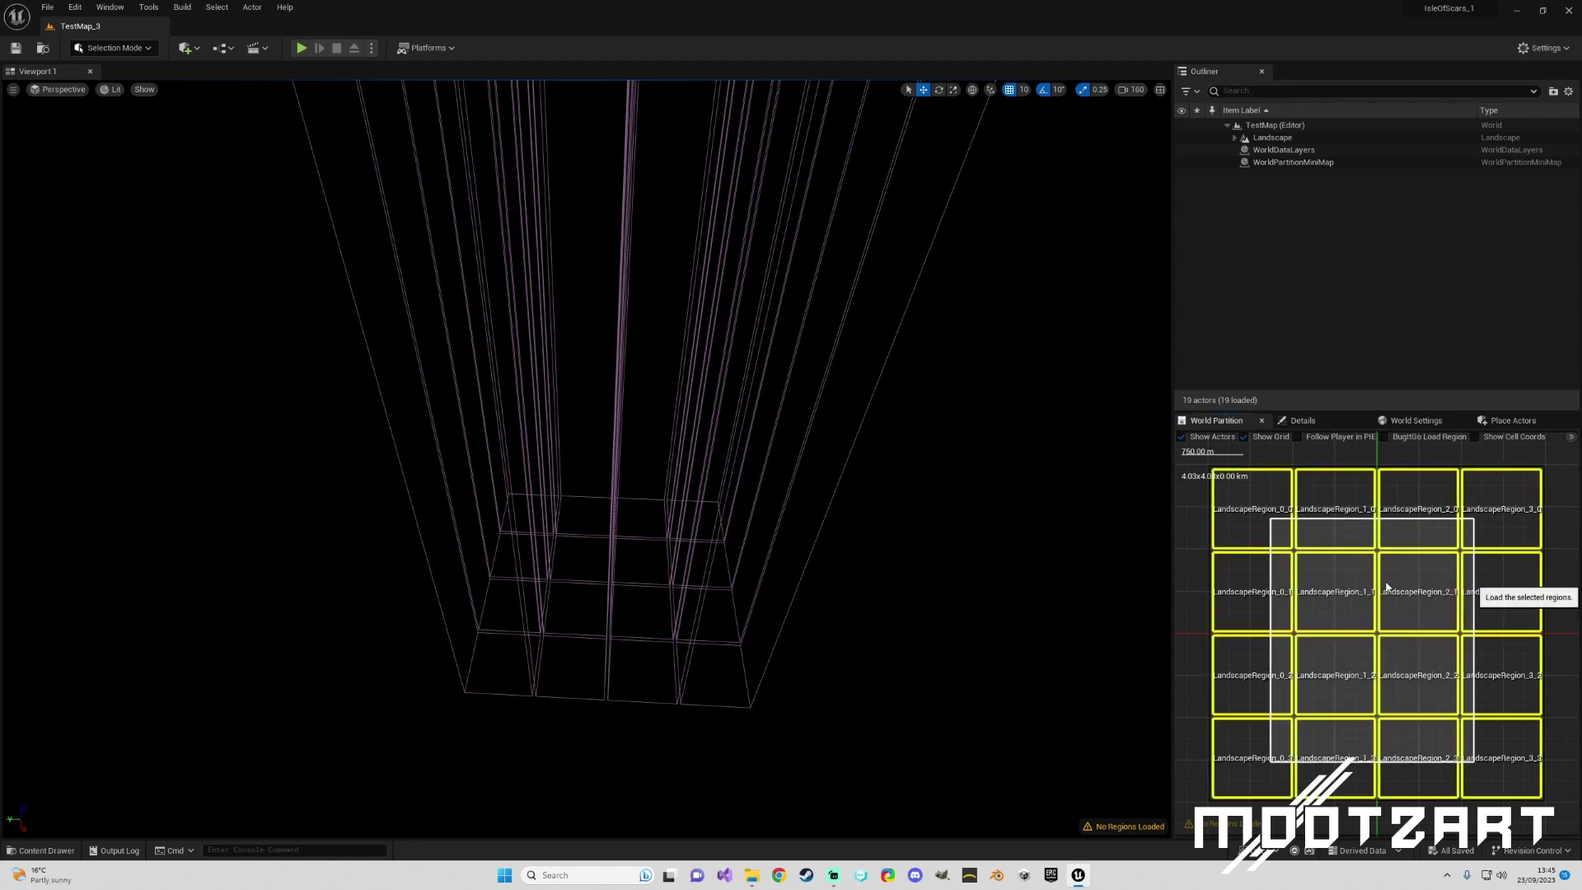
{"action": "mouse_move", "coordinate": [901, 572]}
{"action": "right_mouse_down"}
{"action": "mouse_move", "coordinate": [916, 486]}
{"action": "mouse_move", "coordinate": [916, 572]}
{"action": "right_mouse_up"}
{"action": "key", "text": "w"}
{"action": "key", "text": "s"}
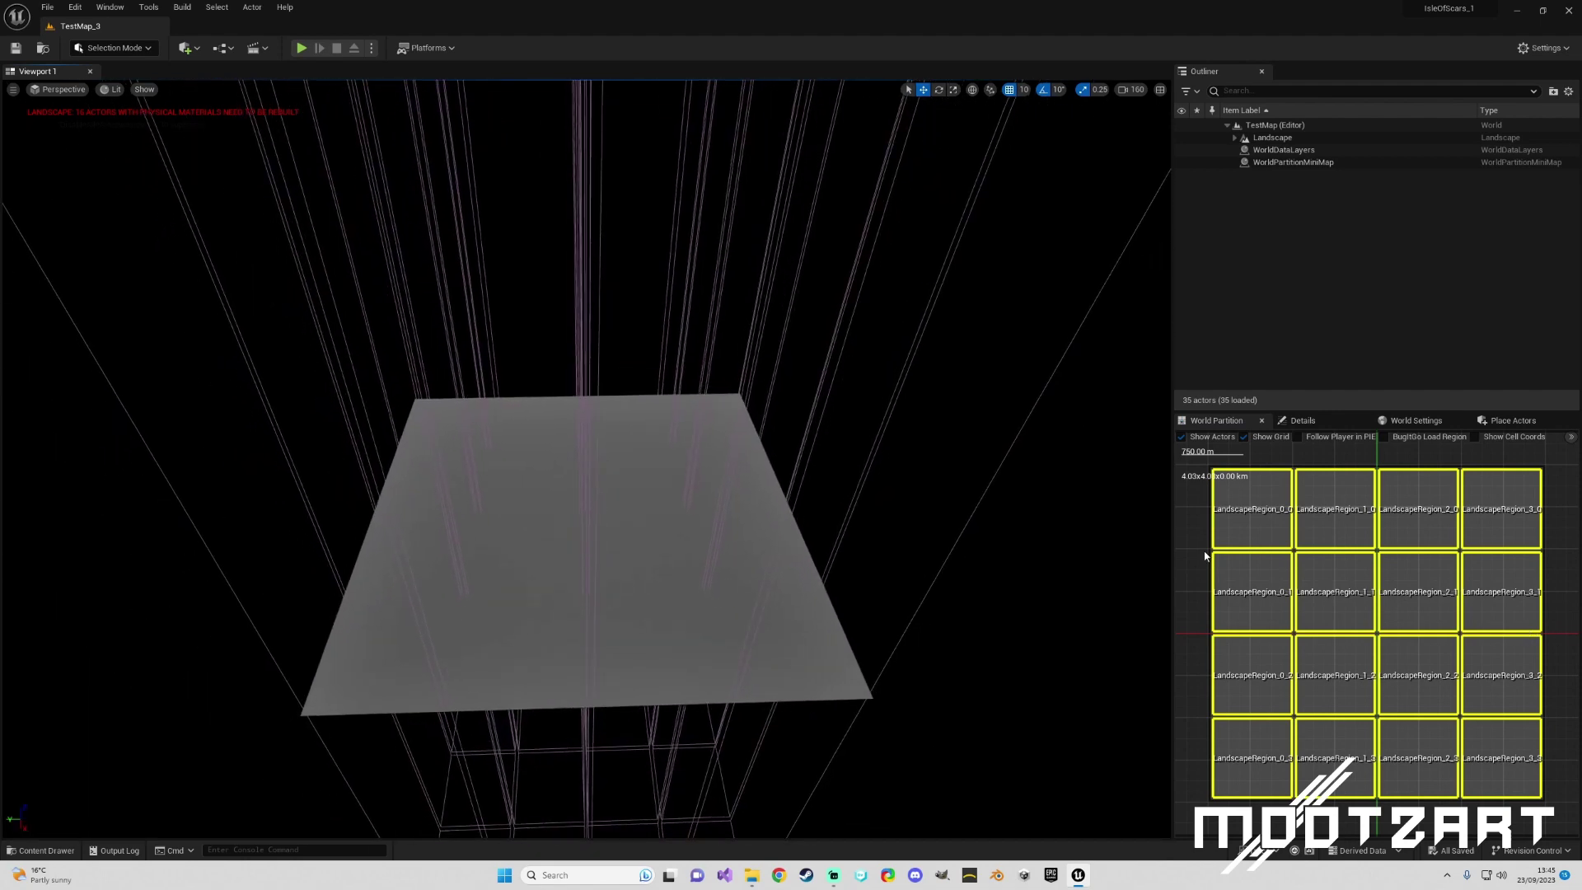
- Widen the Outliner and World Partition area, clear the region selection, and select all LandscapeStreamingProxy actors under Landscape
{"action": "left_click_drag", "start_coordinate": [1175, 529], "coordinate": [990, 532]}
{"action": "left_click", "coordinate": [1046, 580]}
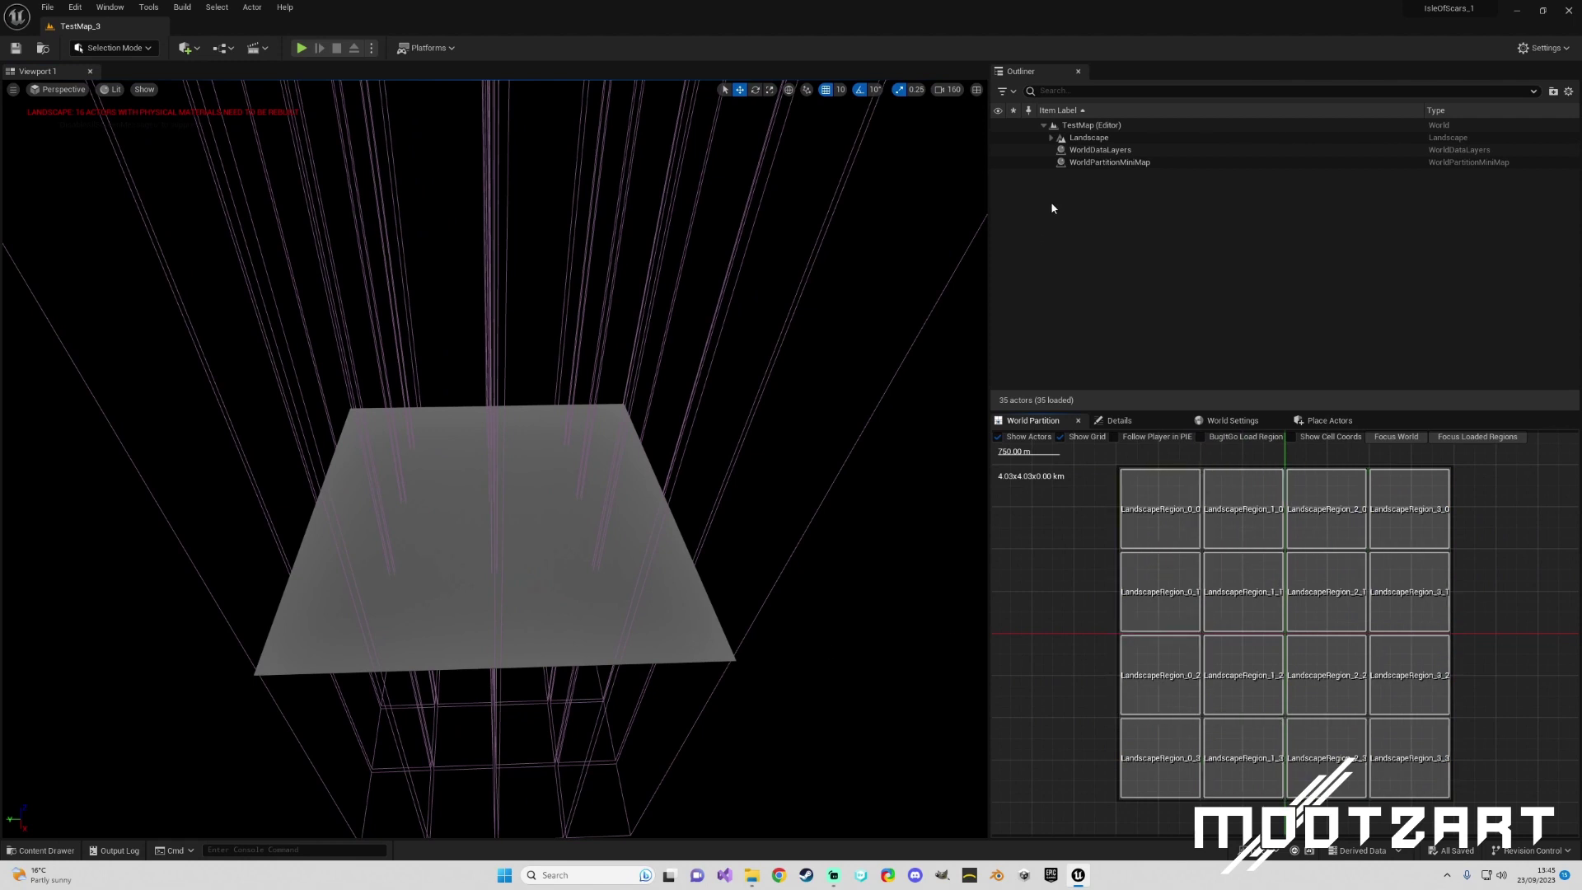
{"action": "left_click", "coordinate": [1048, 137]}
{"action": "scroll", "coordinate": [1170, 248], "scroll_direction": "down", "scroll_amount": 3}
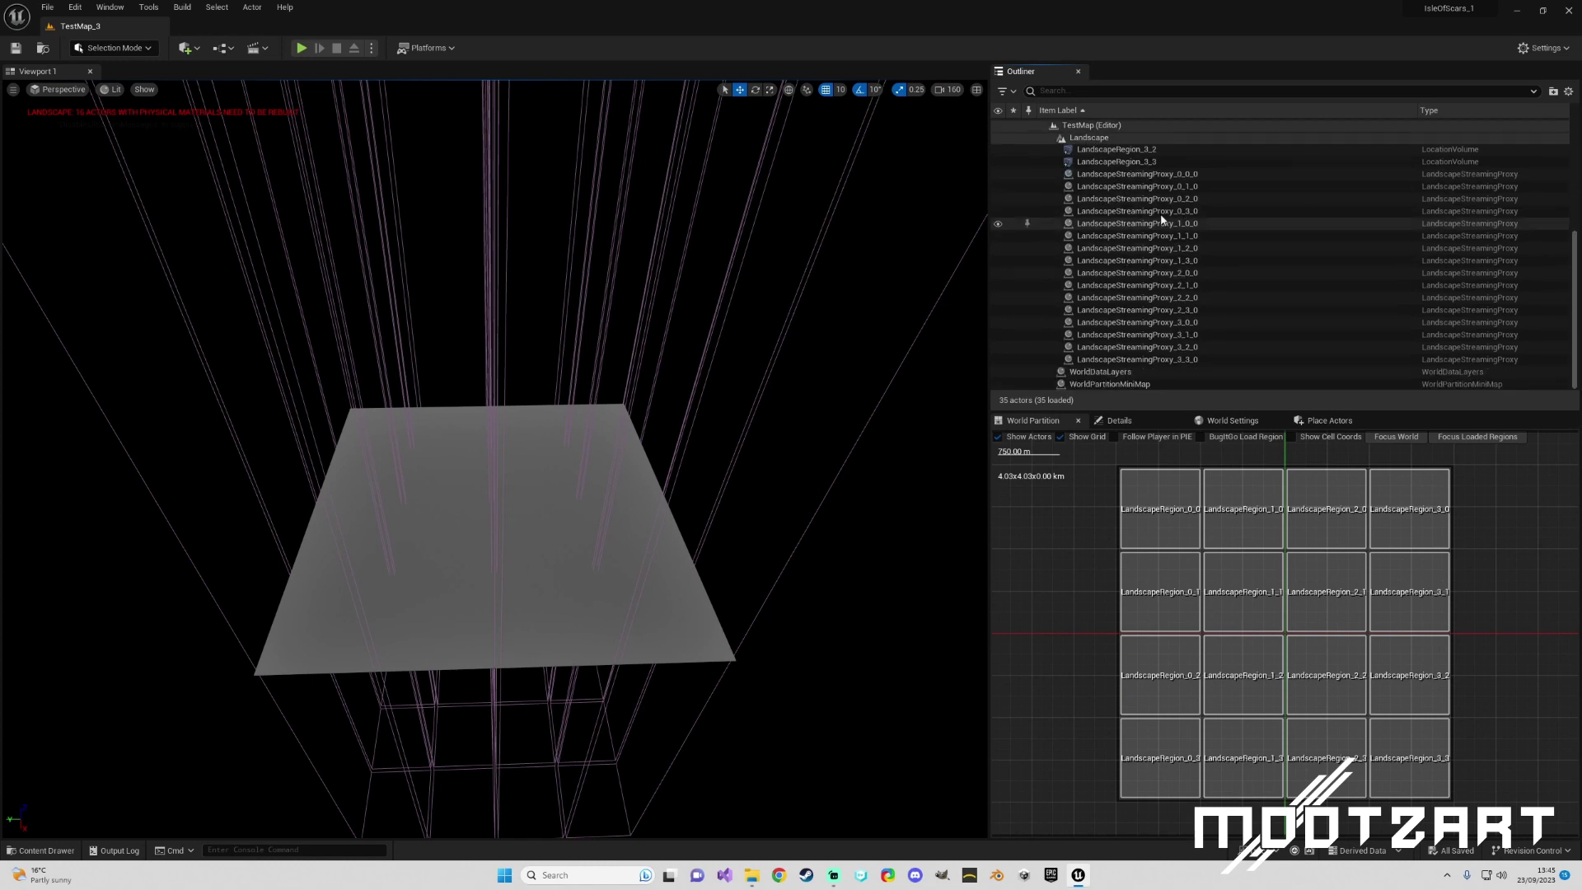
{"action": "left_click", "coordinate": [1137, 174]}
{"action": "scroll", "coordinate": [1178, 302], "scroll_direction": "up", "scroll_amount": 4}
{"action": "scroll", "coordinate": [1178, 303], "scroll_direction": "down", "scroll_amount": 2}
{"action": "scroll", "coordinate": [1179, 307], "scroll_direction": "down", "scroll_amount": 2}
{"action": "left_click", "coordinate": [1183, 359], "text": "shift"}
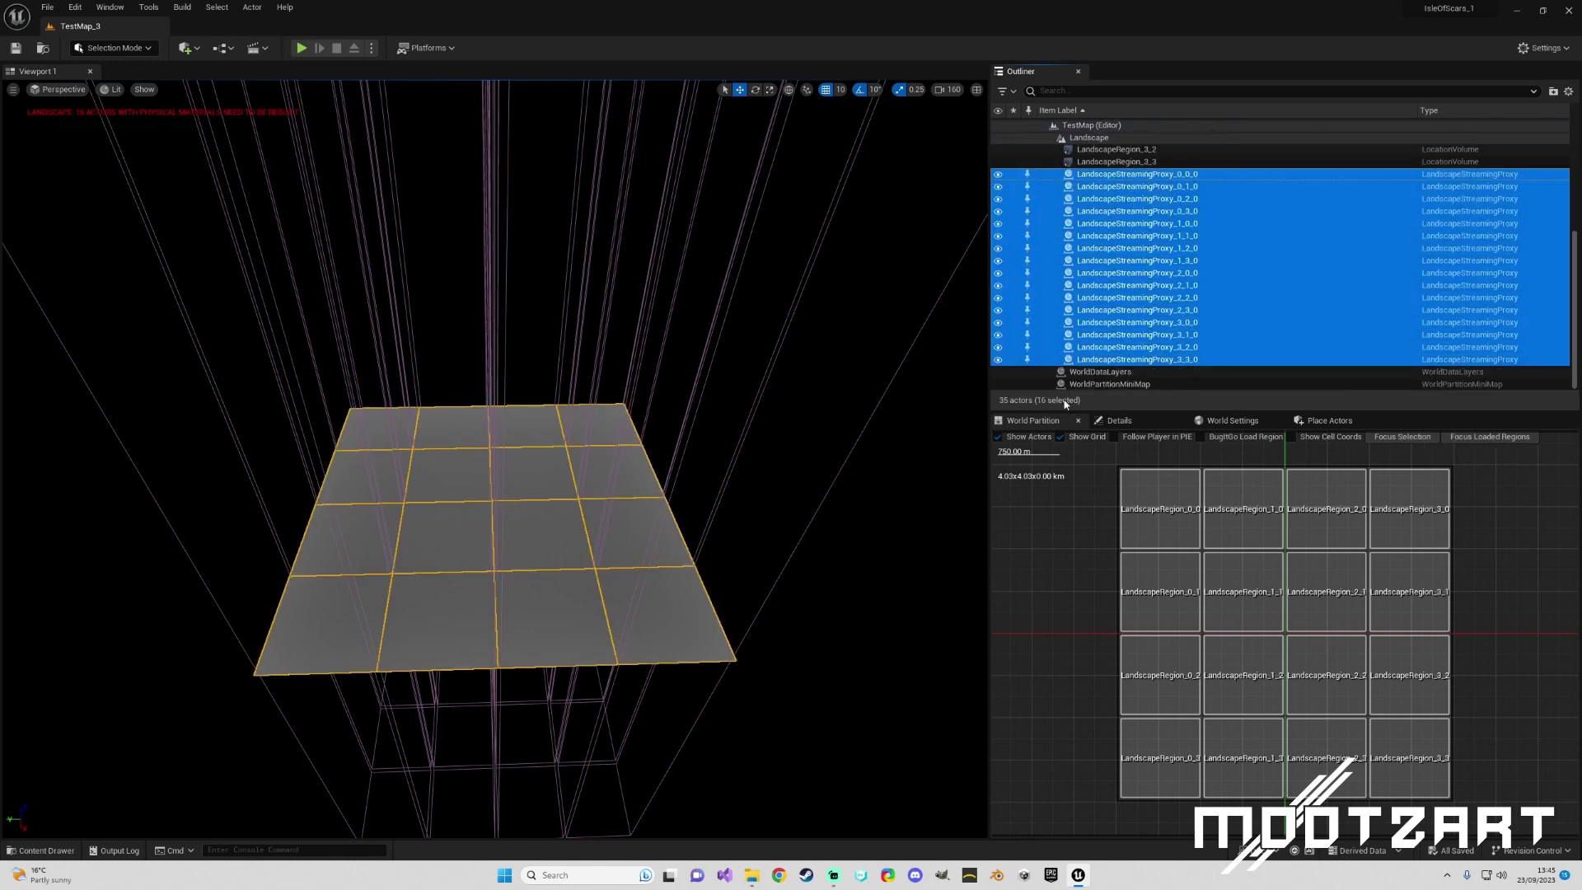
- Select all LandscapeRegion location volumes in the Outliner, and then only LandscapeStreamingProxy_3_0_0 in the viewport
{"action": "scroll", "coordinate": [1187, 313], "scroll_direction": "up", "scroll_amount": 5}
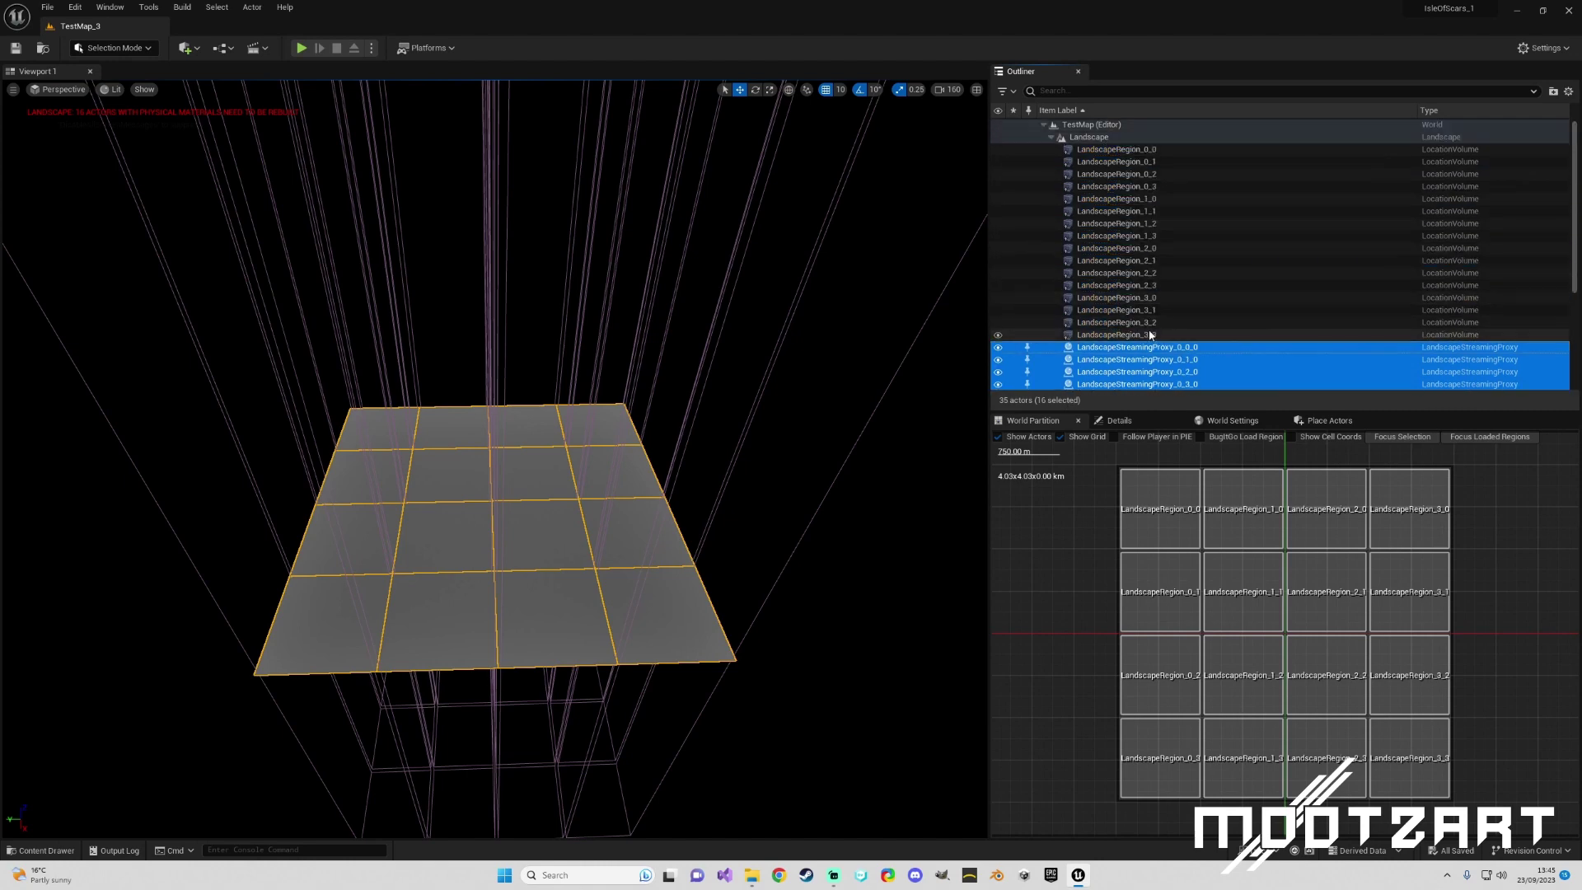
{"action": "left_click", "coordinate": [1149, 337]}
{"action": "left_click", "coordinate": [1116, 150], "text": "shift"}
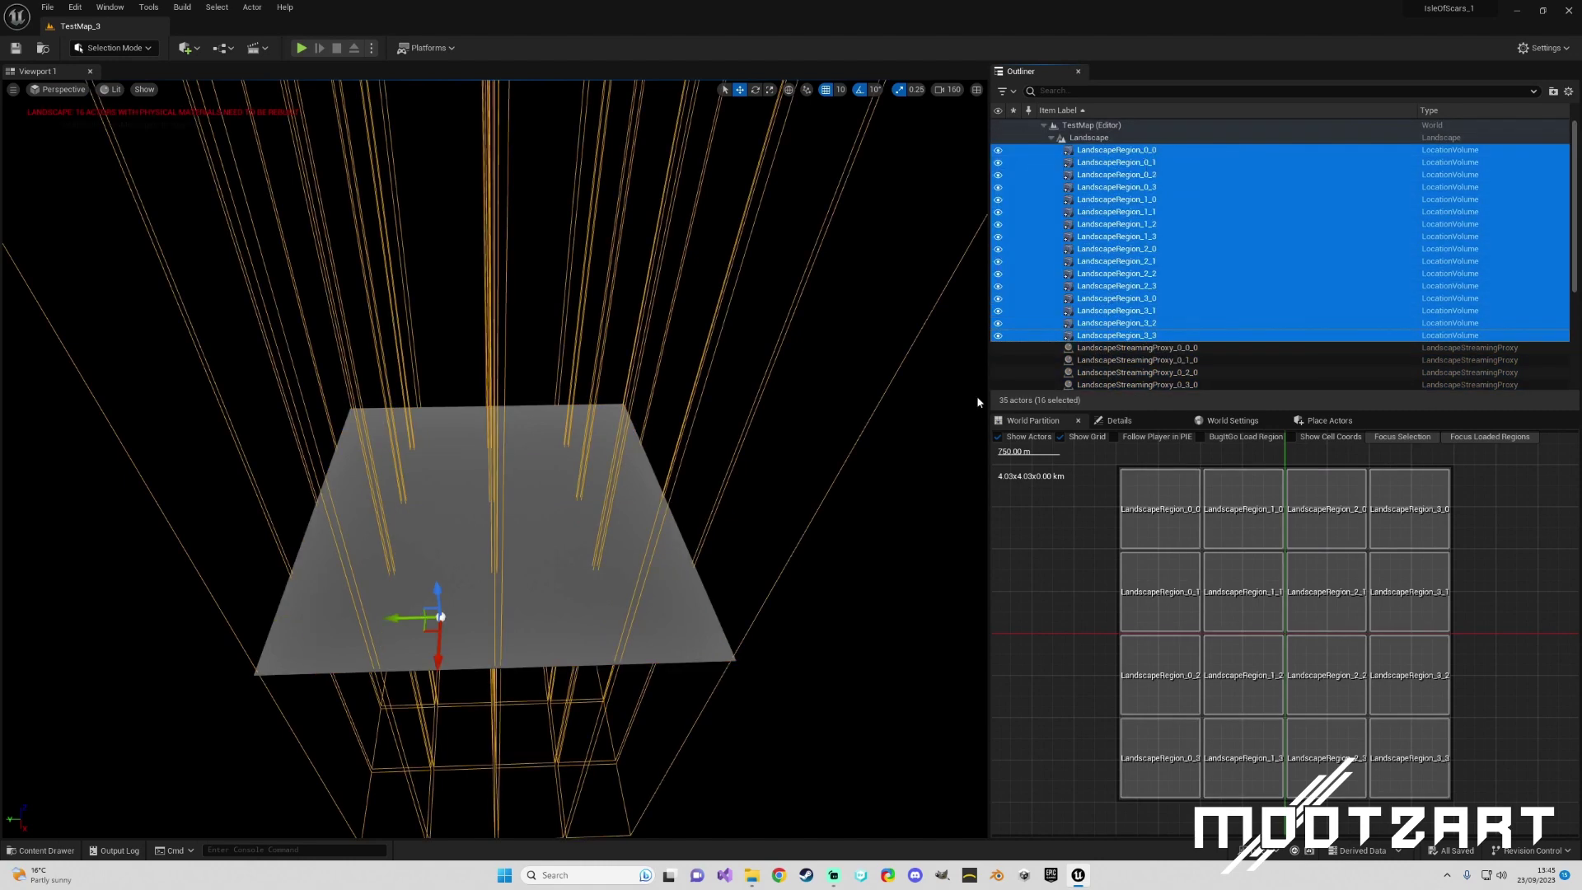
{"action": "left_click", "coordinate": [849, 609]}
{"action": "left_click", "coordinate": [695, 604]}
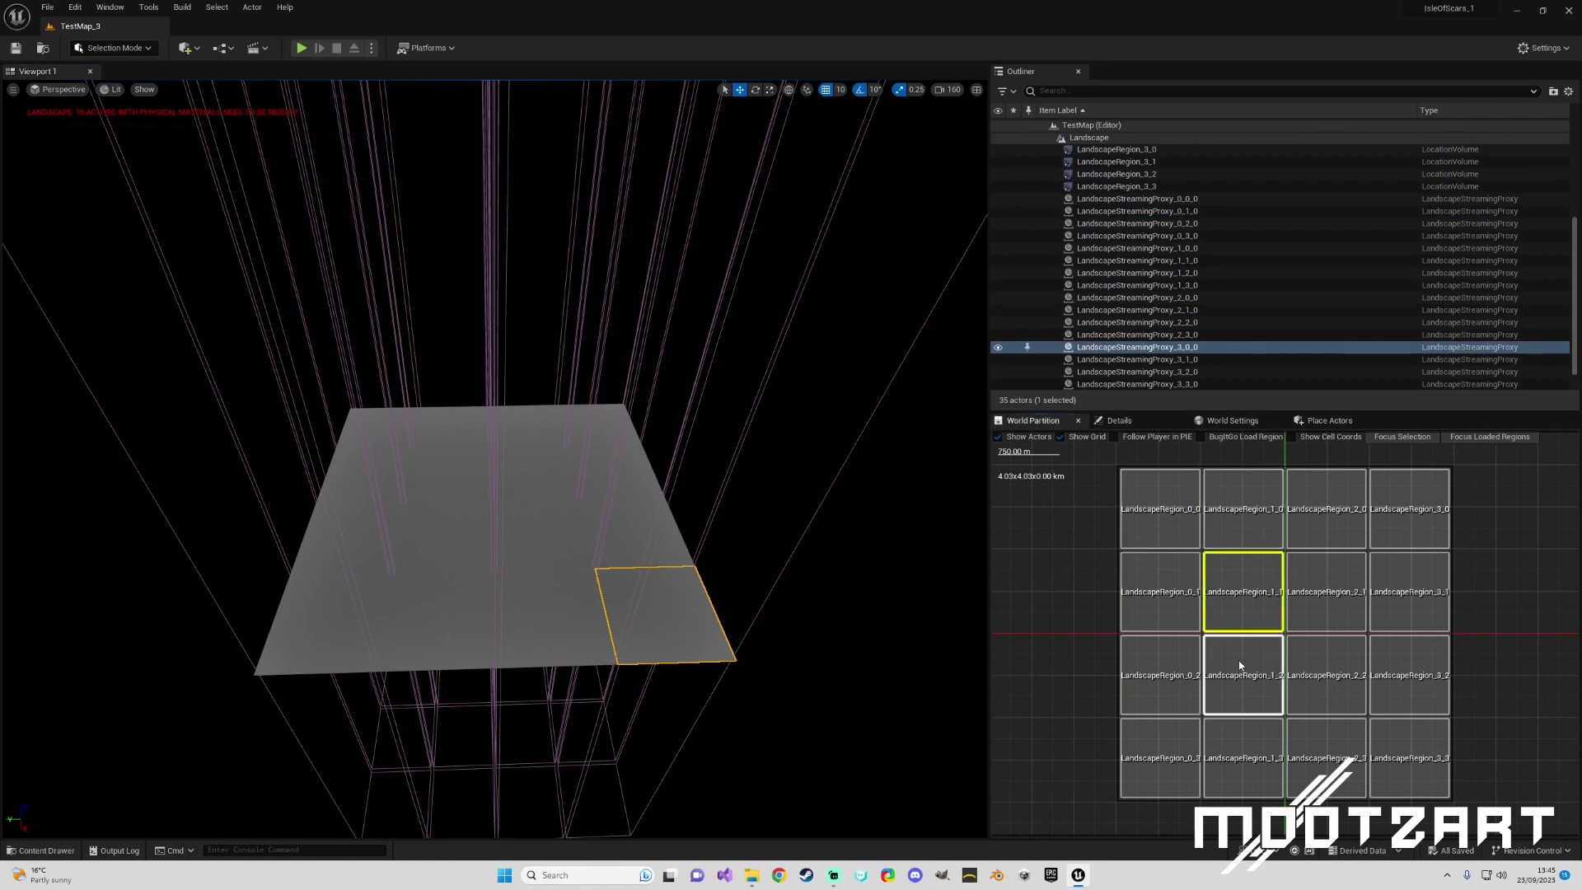
- Select the whole grid of landscape regions in the World Partition map and unload them
{"action": "left_click_drag", "start_coordinate": [1157, 516], "coordinate": [1417, 764]}
{"action": "right_click", "coordinate": [1417, 763]}
{"action": "left_click", "coordinate": [1475, 660]}
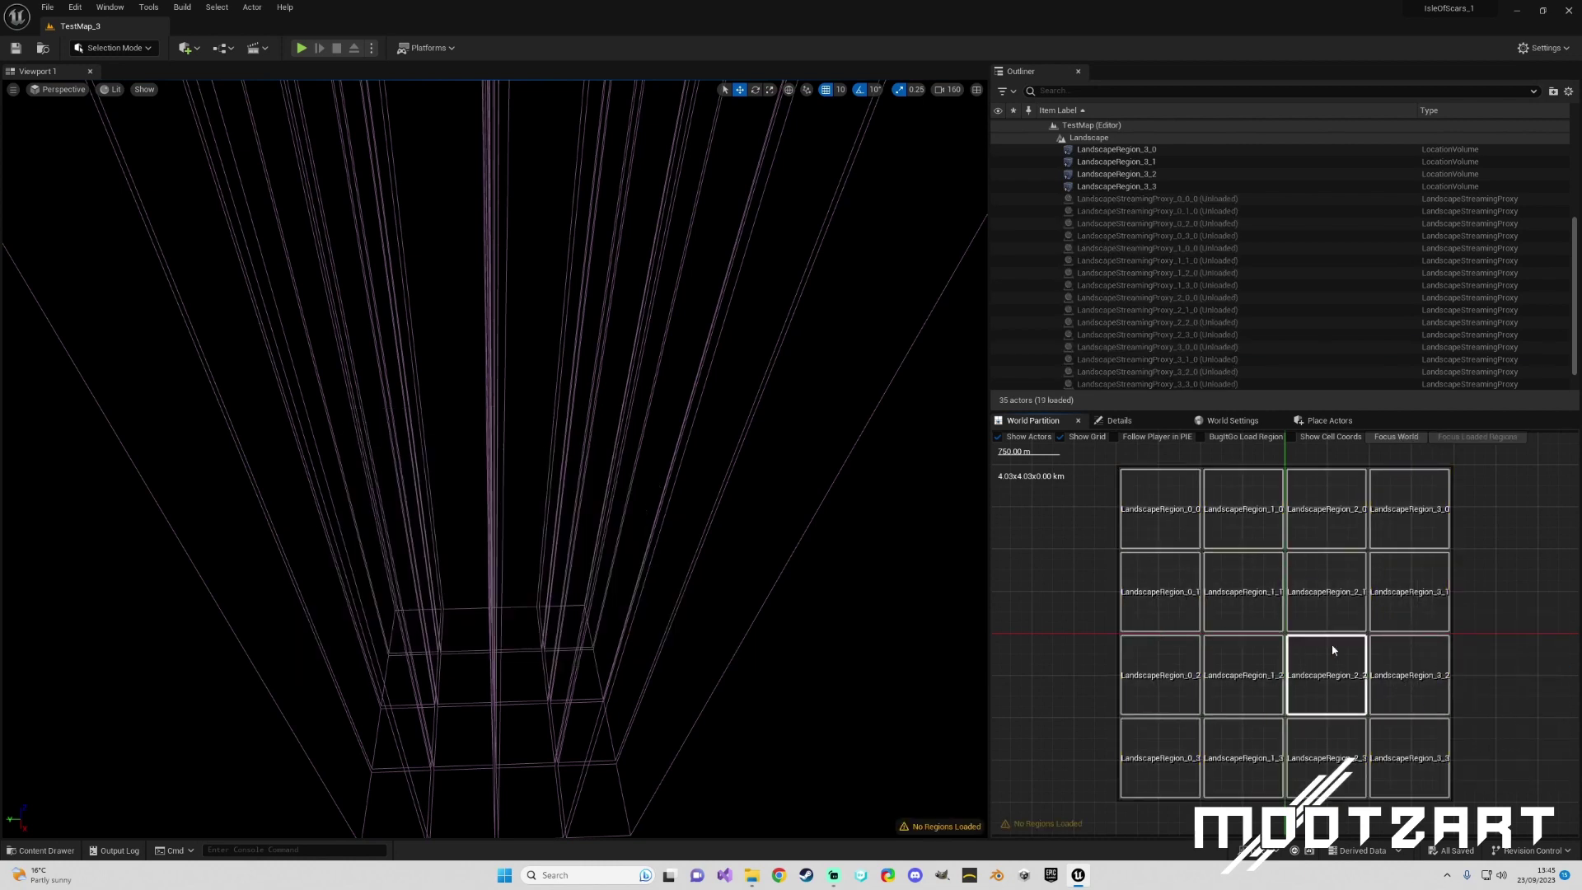
- Load only LandscapeRegion_0_1, 1_1, 1_2, 2_2 and 3_2 and view the partial landscape
{"action": "left_click", "coordinate": [1244, 676]}
{"action": "left_click", "coordinate": [1409, 676], "text": "ctrl"}
{"action": "left_click", "coordinate": [1340, 677], "text": "ctrl"}
{"action": "left_click", "coordinate": [1240, 597], "text": "ctrl"}
{"action": "left_click", "coordinate": [1184, 597], "text": "ctrl"}
{"action": "right_click", "coordinate": [1424, 672]}
{"action": "left_click", "coordinate": [1457, 715]}
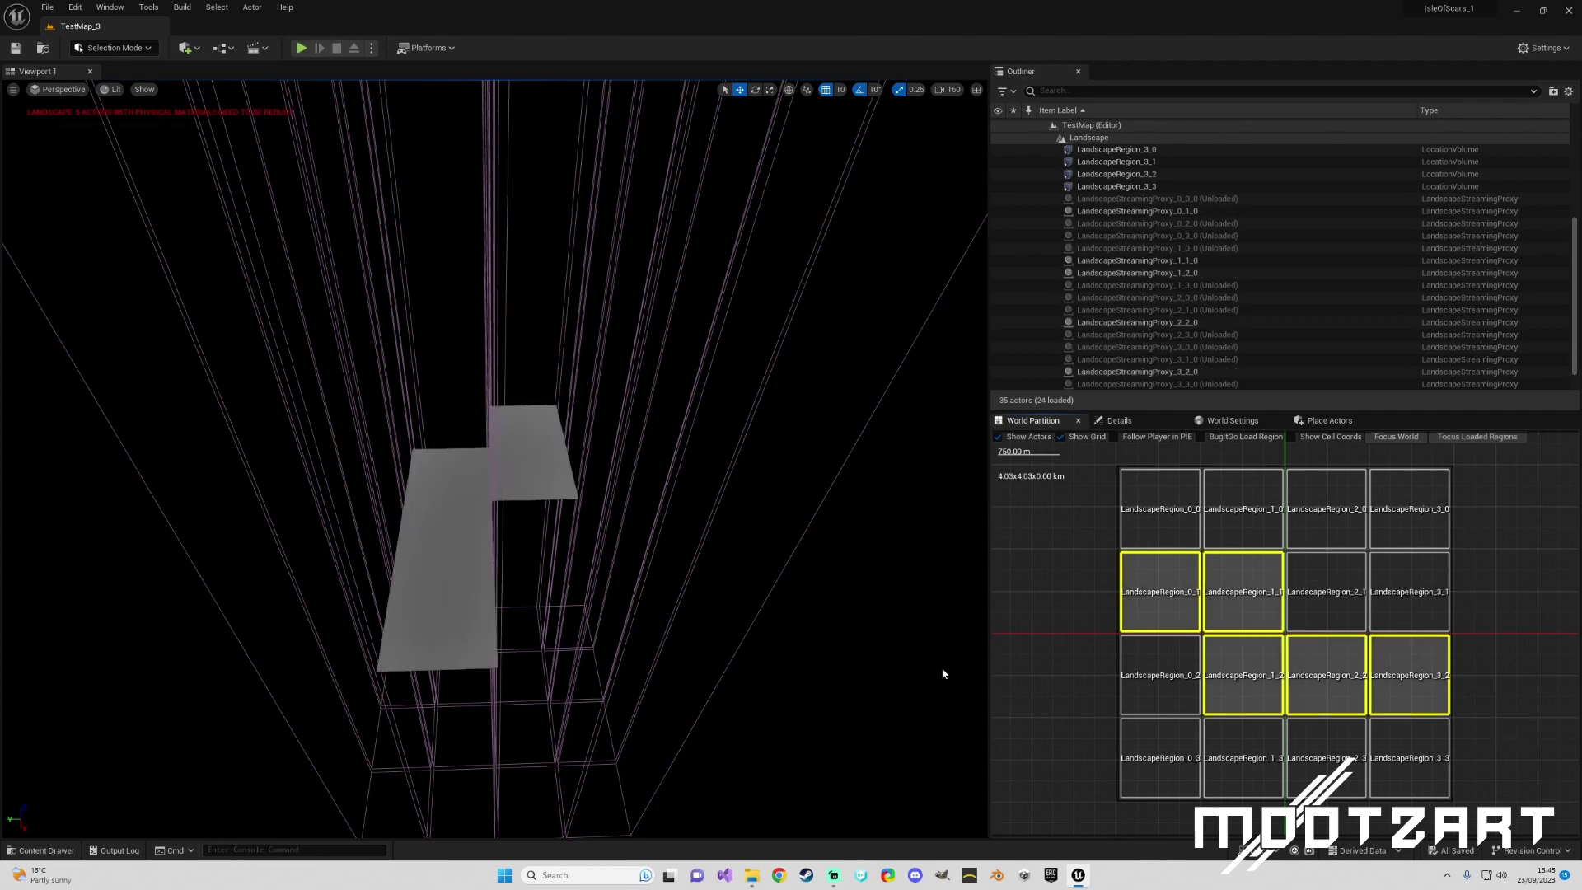
{"action": "right_click_drag", "start_coordinate": [823, 639], "coordinate": [823, 640]}
{"action": "right_click_drag", "start_coordinate": [534, 531], "coordinate": [533, 531]}
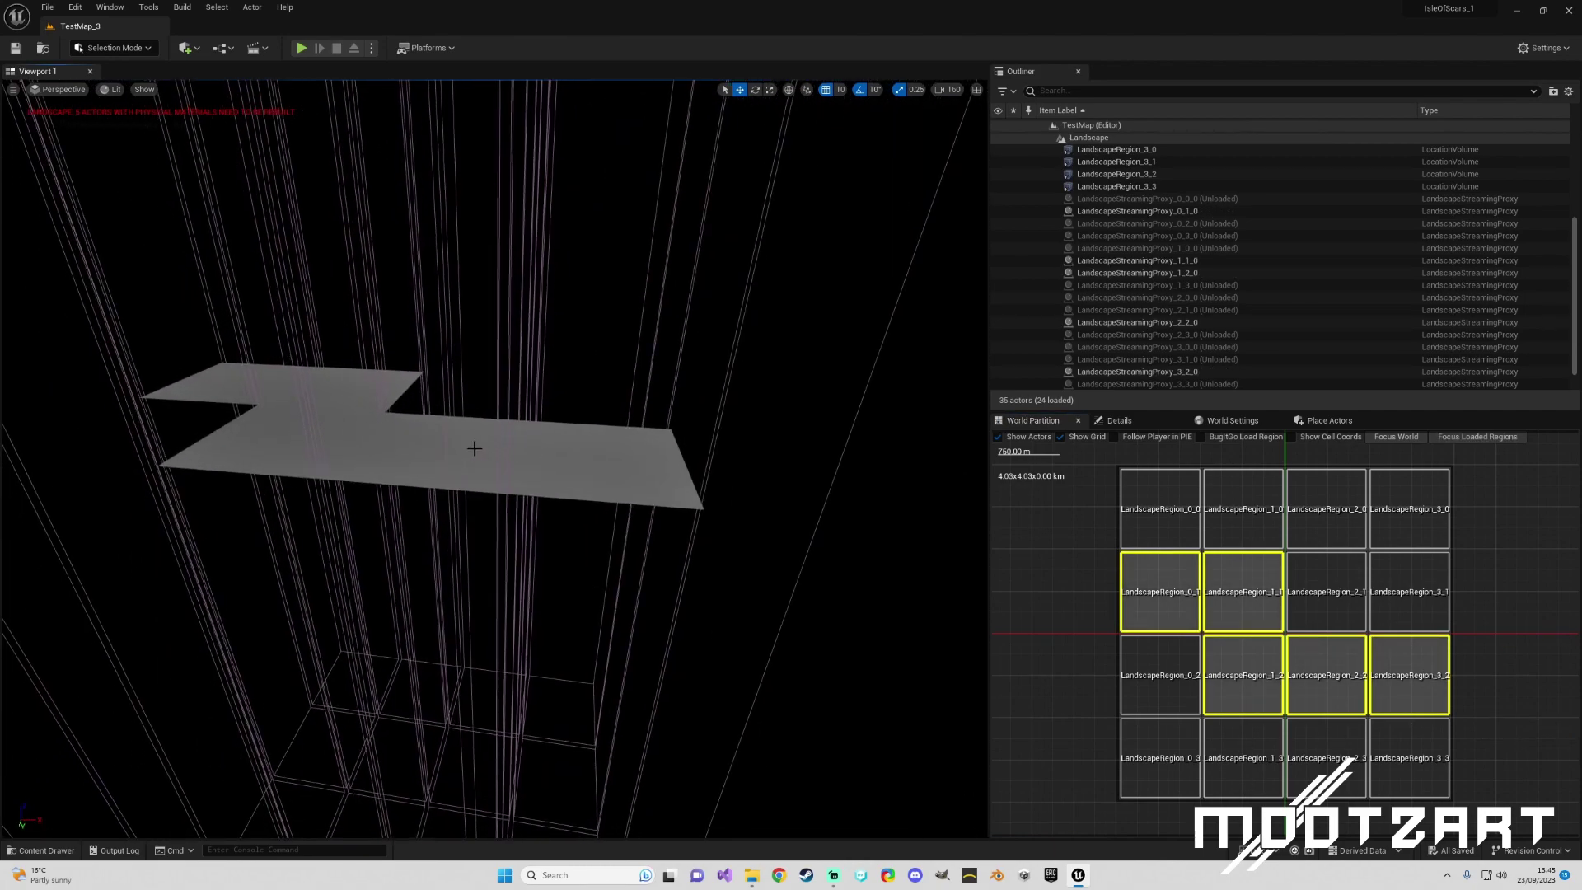
- Switch to Landscape sculpting, enlarge the brush to 8192, raise the tool strength, and sculpt a stroke across the loaded regions
{"action": "left_click", "coordinate": [91, 47]}
{"action": "left_click", "coordinate": [107, 81]}
{"action": "right_click_drag", "start_coordinate": [609, 458], "coordinate": [610, 577]}
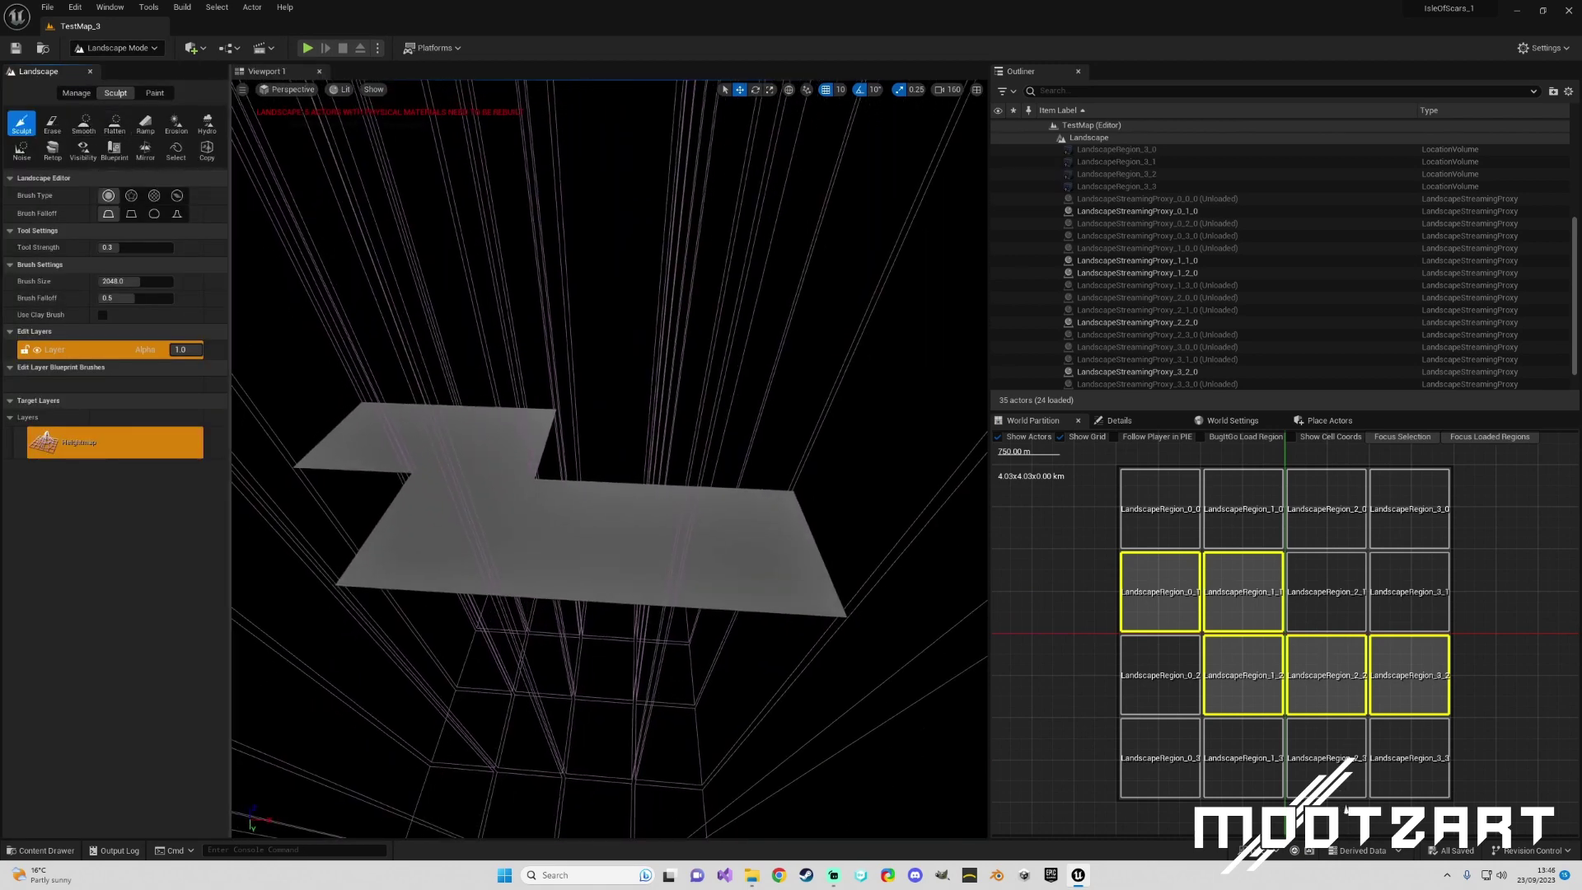
{"action": "right_click_drag", "start_coordinate": [442, 227], "coordinate": [594, 227]}
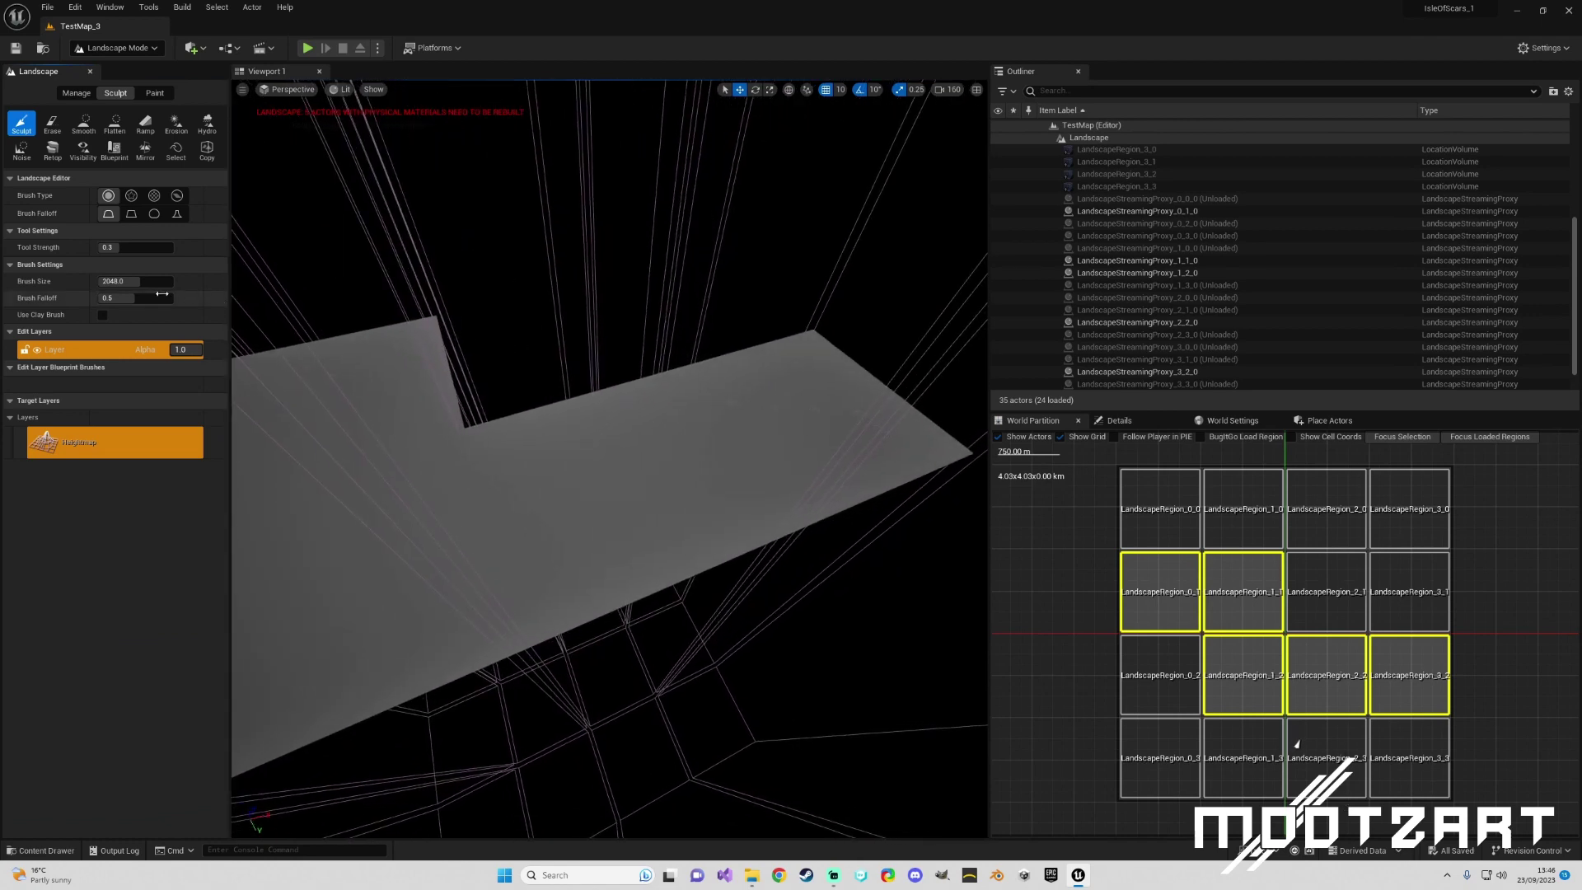
{"action": "mouse_move", "coordinate": [136, 281]}
{"action": "left_mouse_down"}
{"action": "mouse_move", "coordinate": [173, 281]}
{"action": "mouse_move", "coordinate": [144, 248]}
{"action": "left_mouse_up"}
{"action": "mouse_move", "coordinate": [879, 388]}
{"action": "left_mouse_down"}
{"action": "mouse_move", "coordinate": [826, 412]}
{"action": "mouse_move", "coordinate": [851, 396]}
{"action": "mouse_move", "coordinate": [855, 413]}
{"action": "mouse_move", "coordinate": [706, 462]}
{"action": "left_mouse_up"}
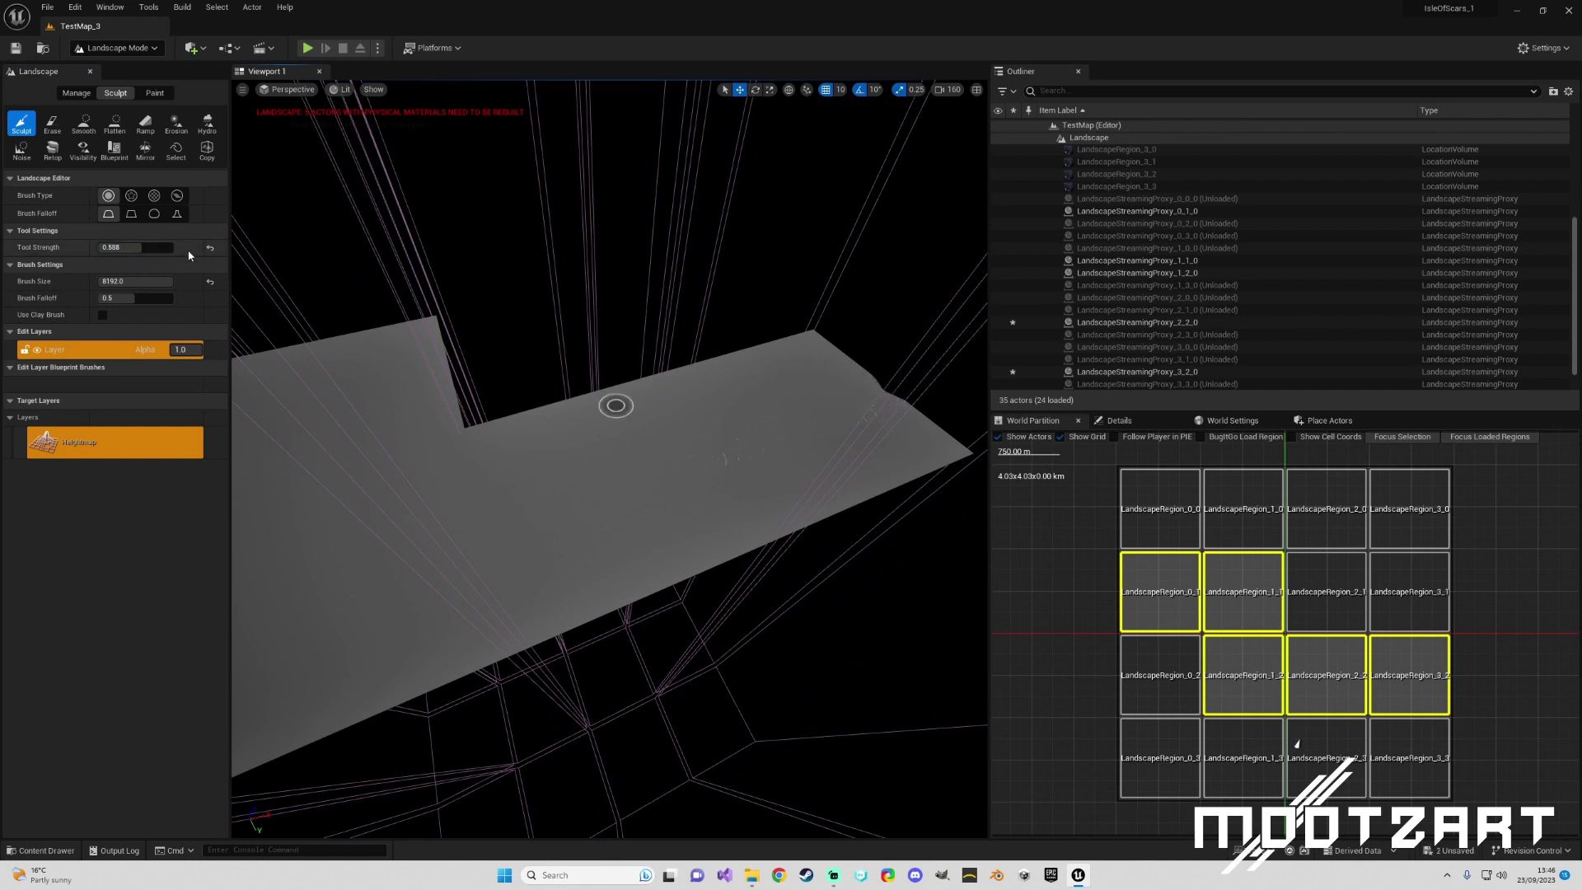
- Set the sculpt tool strength to 5.0 and sculpt further strokes across the edges and surface of the loaded landscape
{"action": "left_click_drag", "start_coordinate": [140, 248], "coordinate": [173, 248]}
{"action": "left_click", "coordinate": [149, 248]}
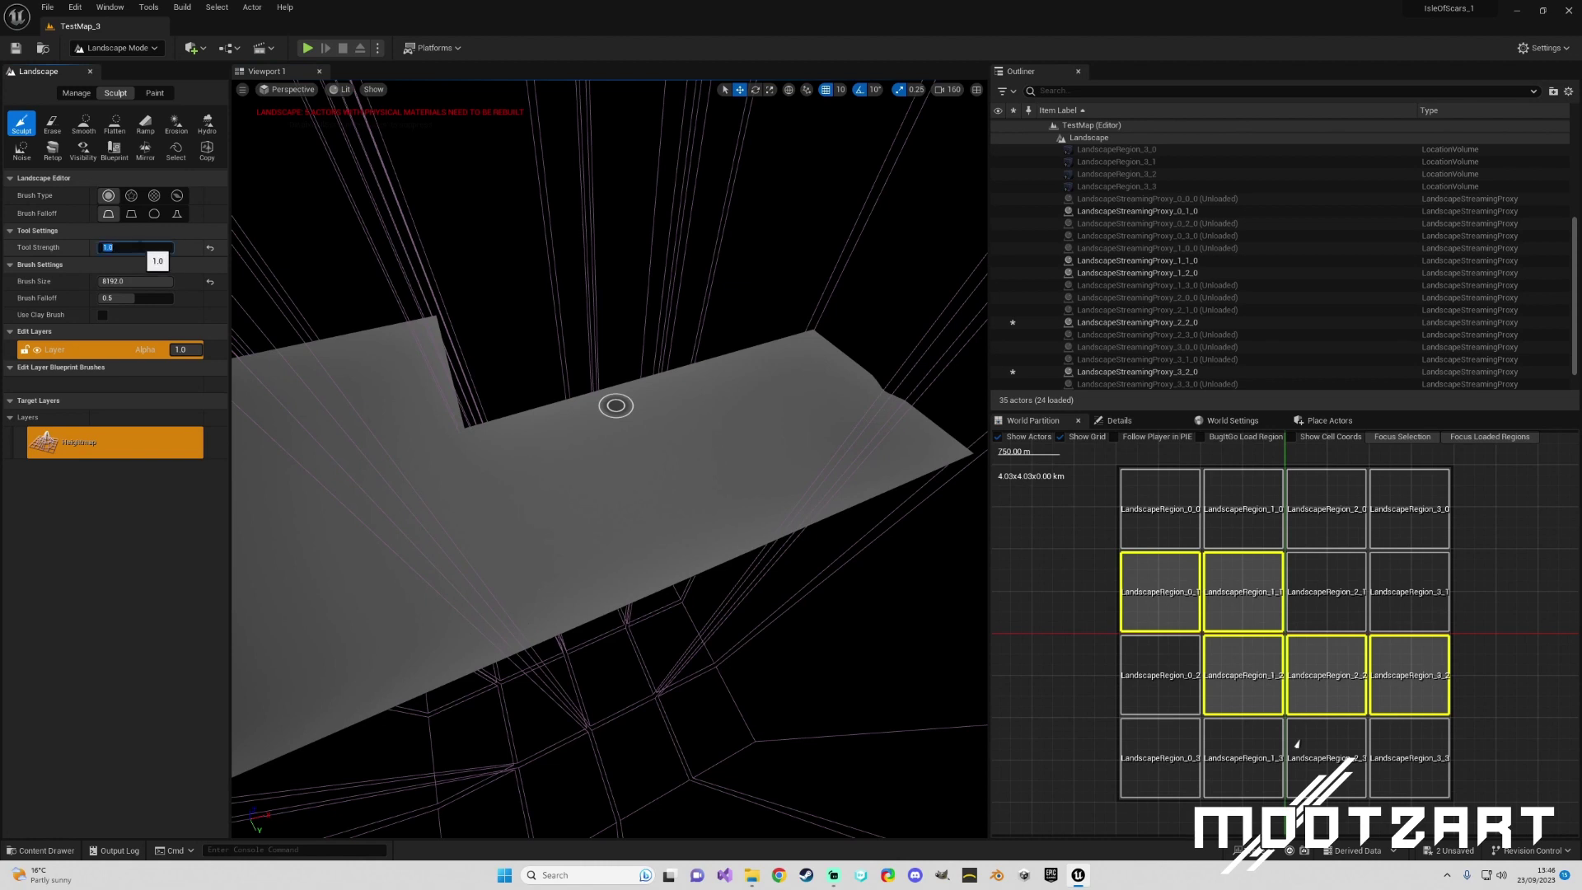
{"action": "type", "text": "5.0"}
{"action": "key", "text": "Return"}
{"action": "mouse_move", "coordinate": [880, 390]}
{"action": "left_mouse_down"}
{"action": "mouse_move", "coordinate": [569, 486]}
{"action": "mouse_move", "coordinate": [381, 483]}
{"action": "mouse_move", "coordinate": [334, 452]}
{"action": "mouse_move", "coordinate": [730, 552]}
{"action": "left_mouse_up"}
{"action": "mouse_move", "coordinate": [763, 543]}
{"action": "right_mouse_down"}
{"action": "mouse_move", "coordinate": [713, 540]}
{"action": "mouse_move", "coordinate": [717, 470]}
{"action": "mouse_move", "coordinate": [746, 445]}
{"action": "mouse_move", "coordinate": [729, 553]}
{"action": "right_mouse_up"}
{"action": "key", "text": "w"}
{"action": "key", "text": "s"}
{"action": "right_click_drag", "start_coordinate": [576, 529], "coordinate": [576, 530]}
{"action": "right_click_drag", "start_coordinate": [769, 420], "coordinate": [830, 456]}
{"action": "right_click_drag", "start_coordinate": [536, 438], "coordinate": [536, 438]}
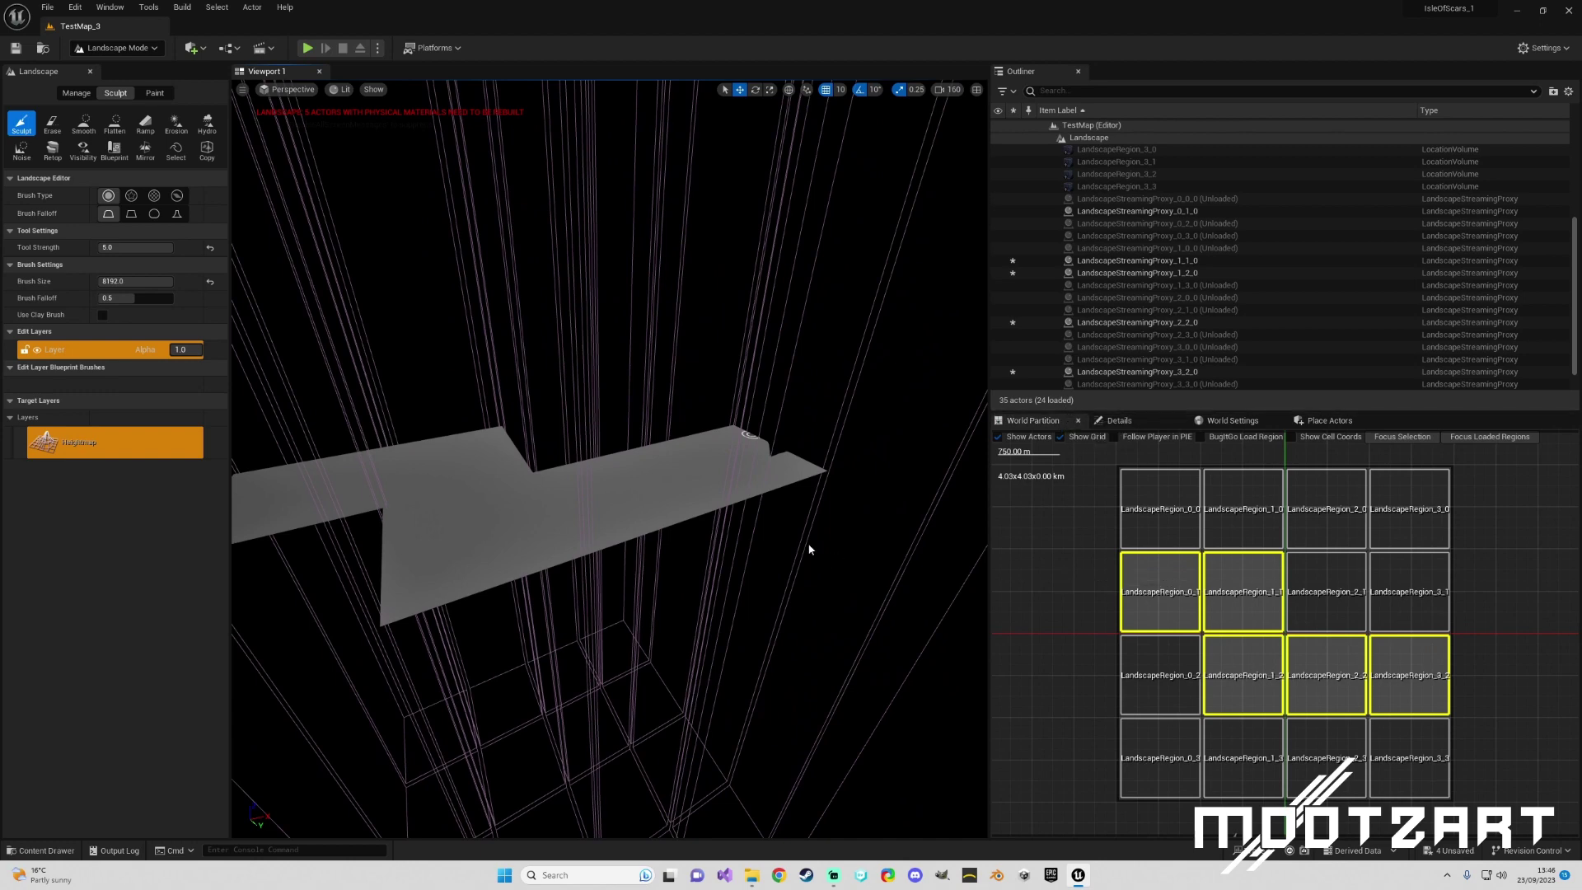
{"action": "right_click_drag", "start_coordinate": [750, 434], "coordinate": [791, 435]}
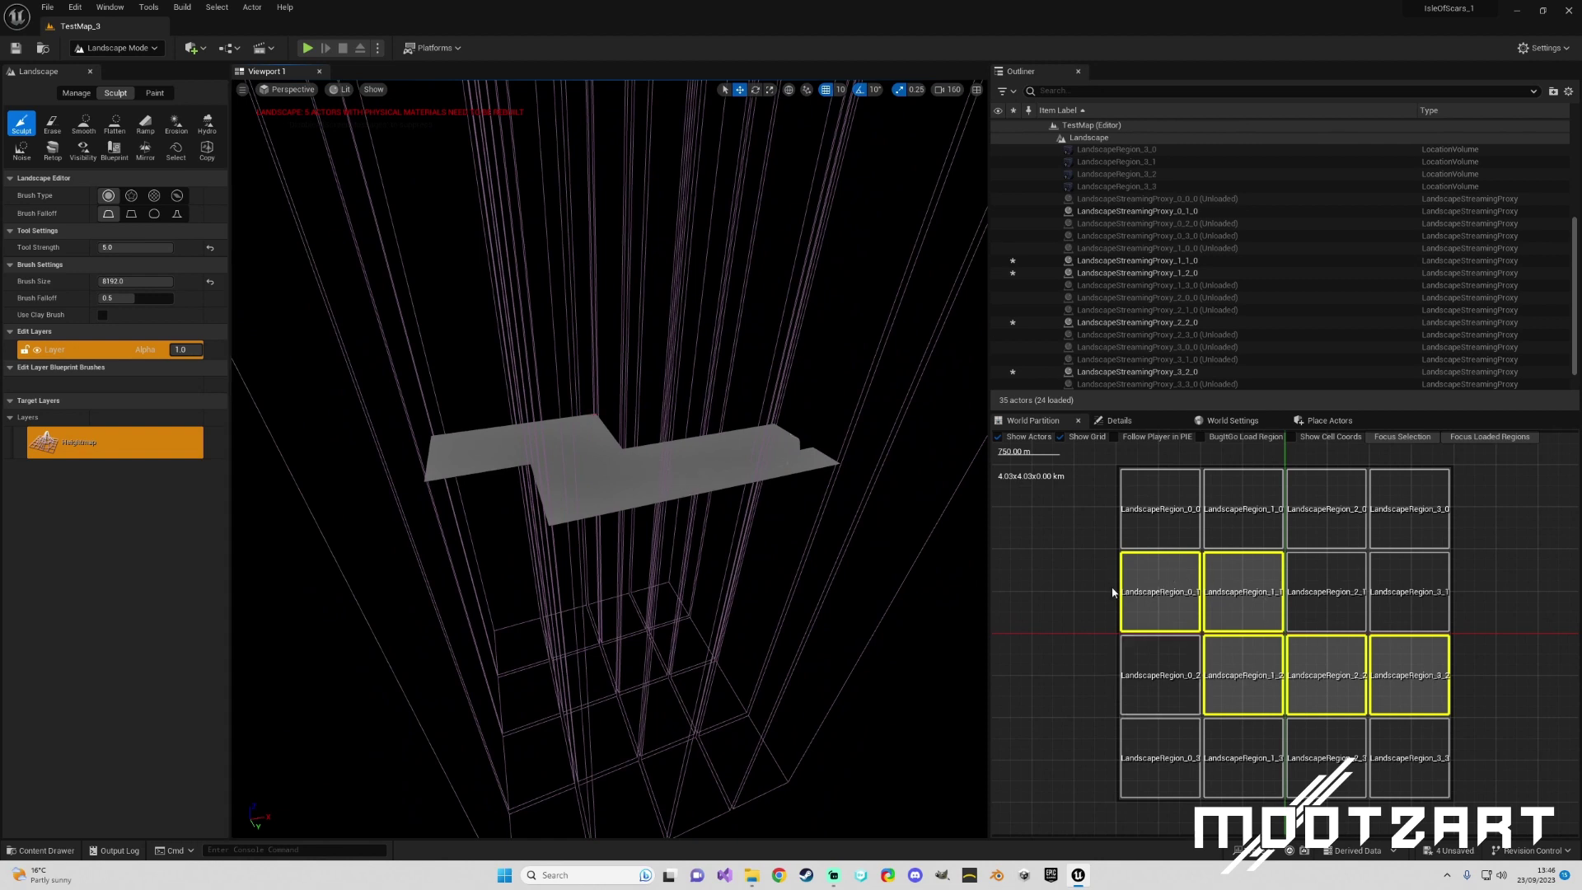
{"action": "scroll", "coordinate": [1031, 274], "scroll_direction": "up", "scroll_amount": 4}
{"action": "scroll", "coordinate": [1030, 269], "scroll_direction": "down", "scroll_amount": 3}
{"action": "scroll", "coordinate": [1082, 507], "scroll_direction": "down", "scroll_amount": 1}
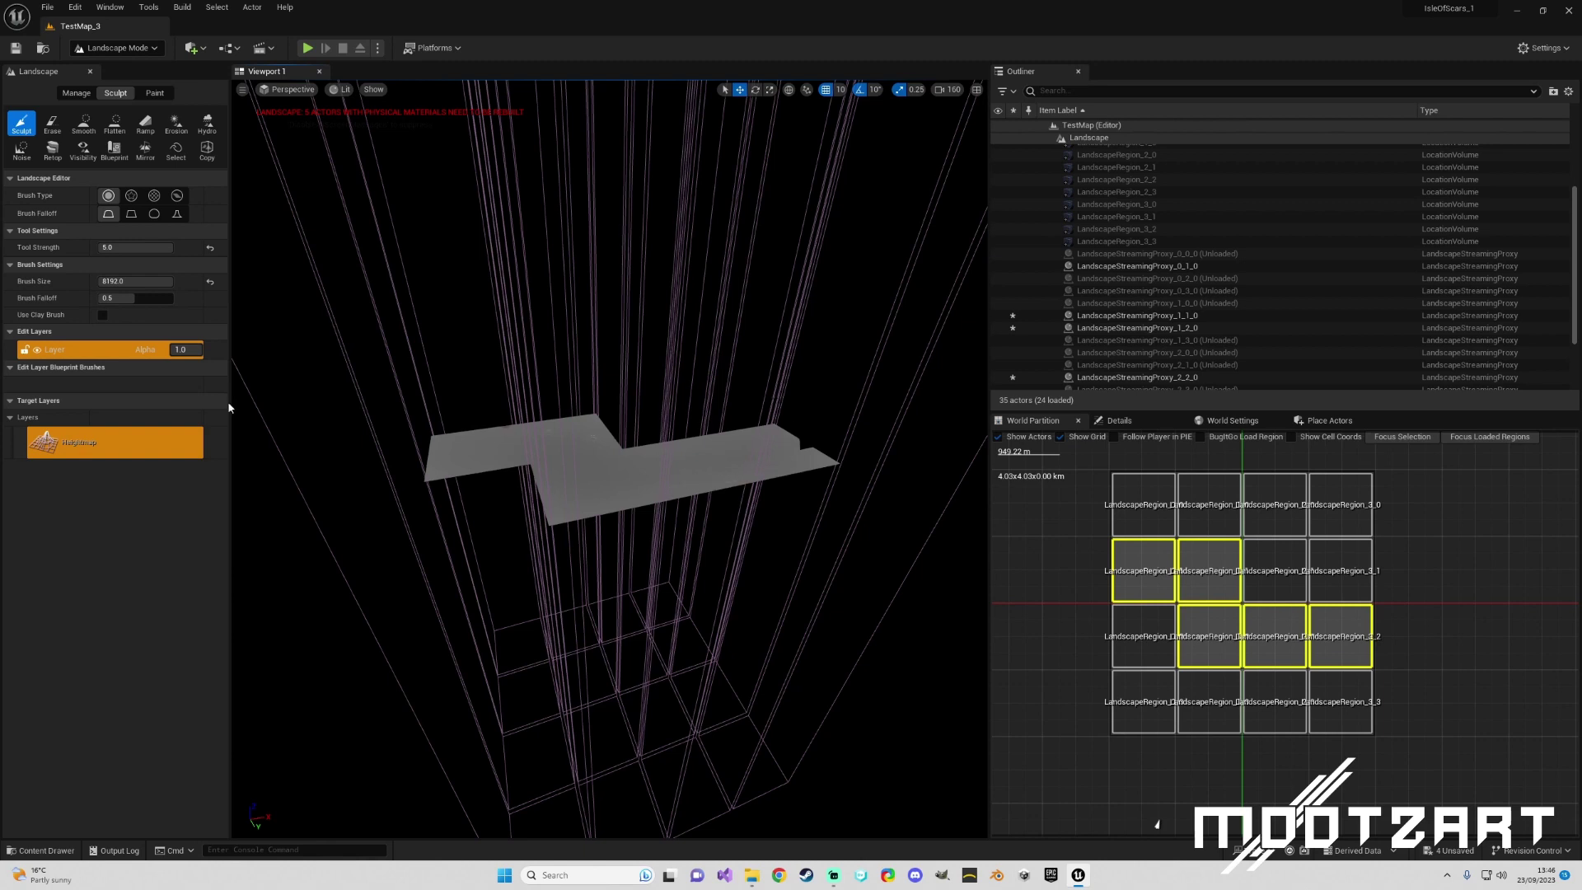
- Create another new level from the Empty Open World template
{"action": "left_click", "coordinate": [47, 7]}
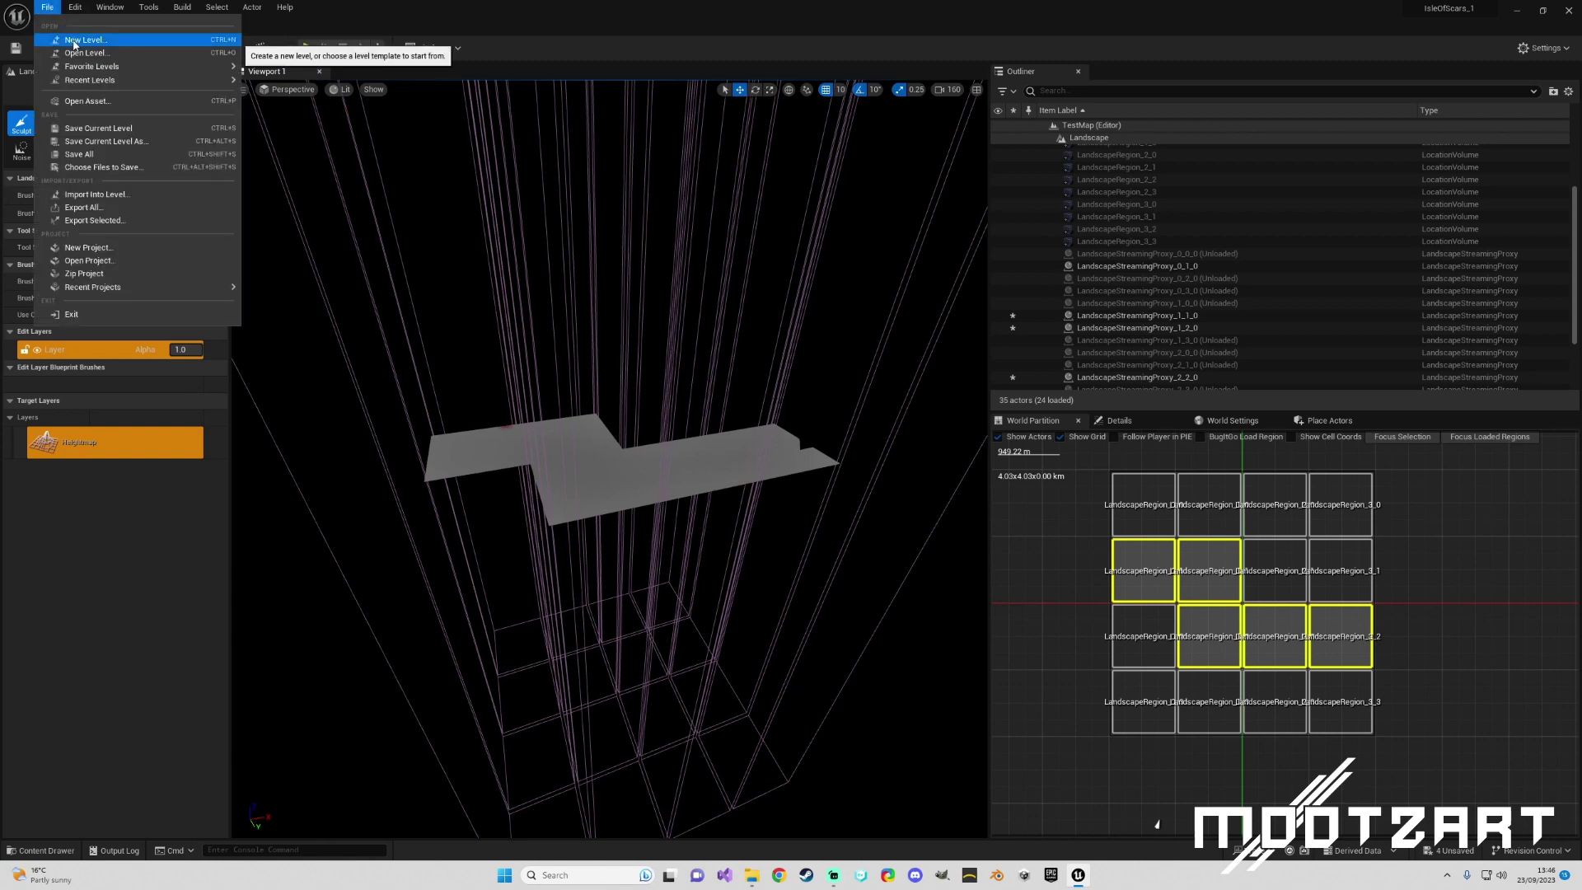
{"action": "left_click", "coordinate": [74, 40]}
{"action": "left_click", "coordinate": [760, 404]}
{"action": "left_click", "coordinate": [867, 553]}
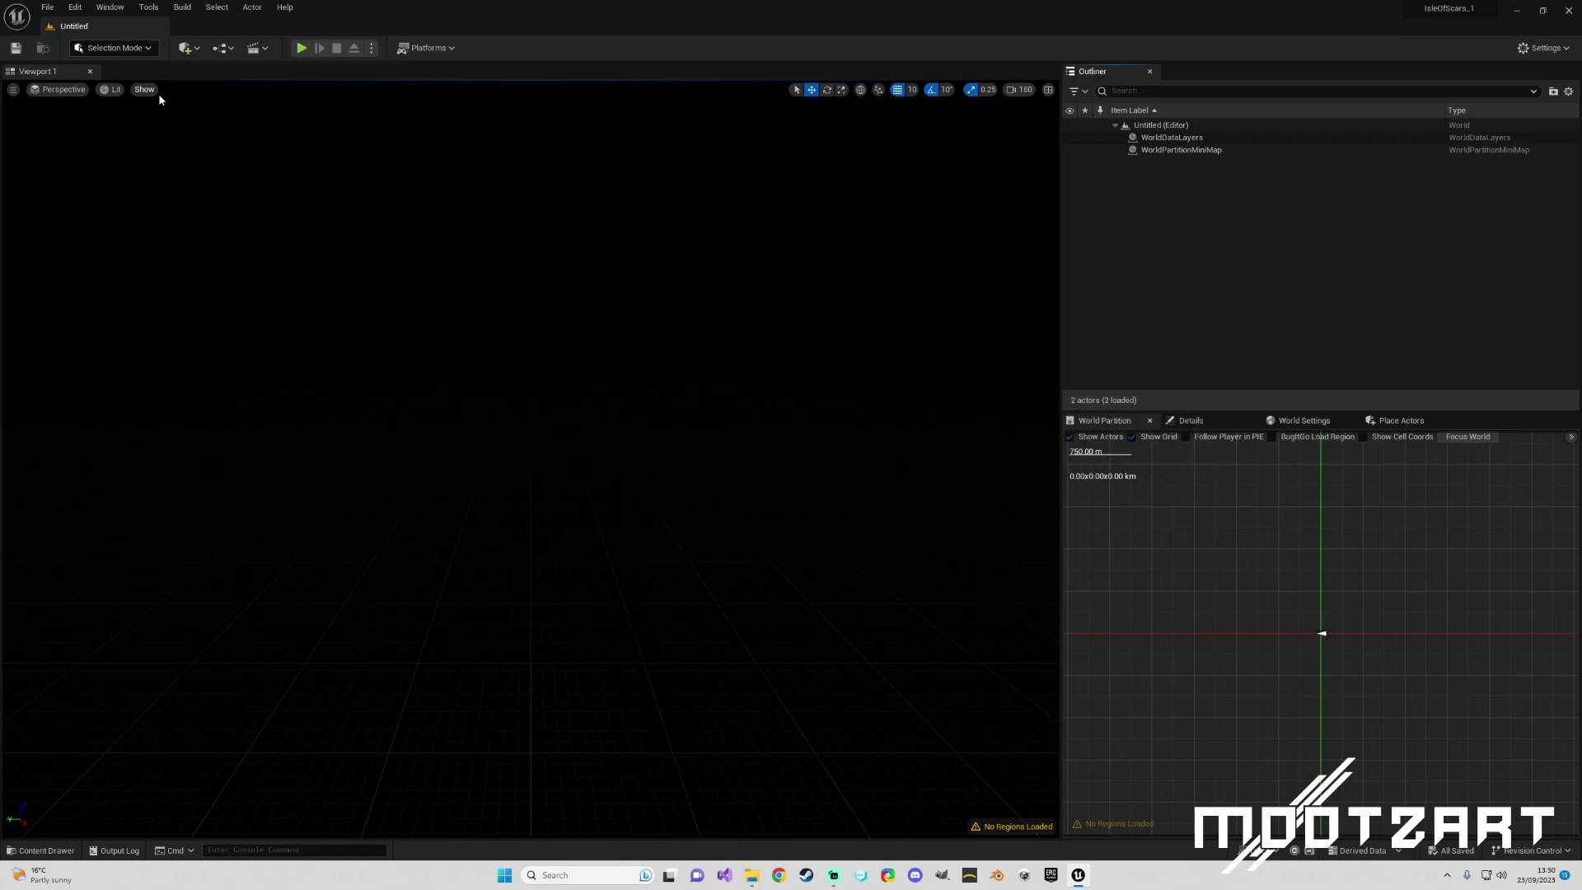
- Switch to Landscape mode and bring the entire preview grid of the new landscape into view
{"action": "left_click", "coordinate": [146, 50]}
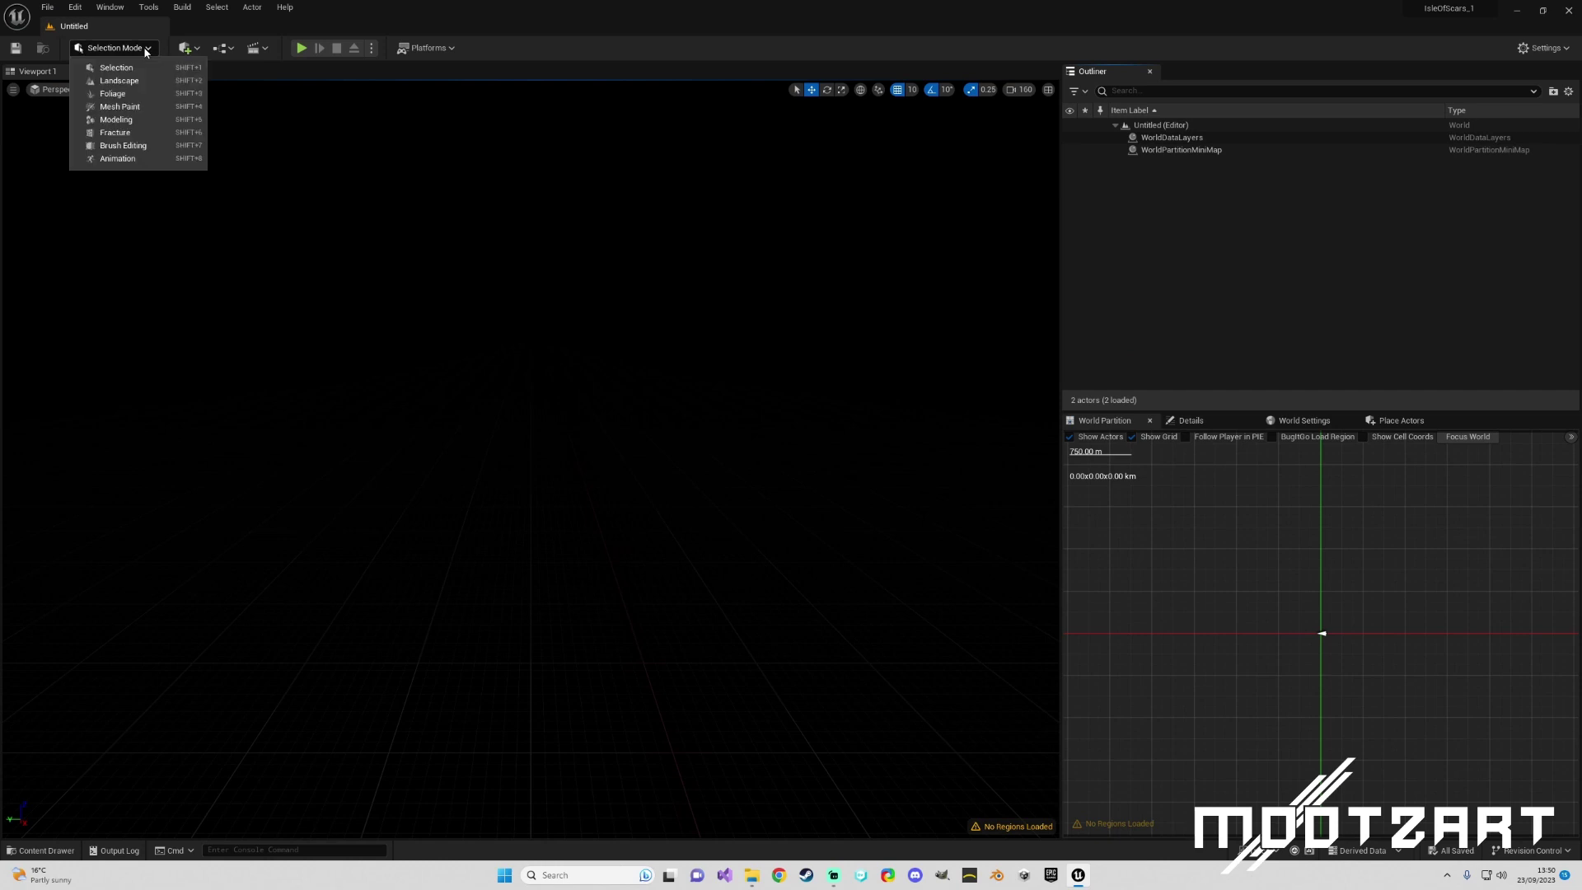
{"action": "scroll", "coordinate": [1245, 539], "scroll_direction": "down", "scroll_amount": 3}
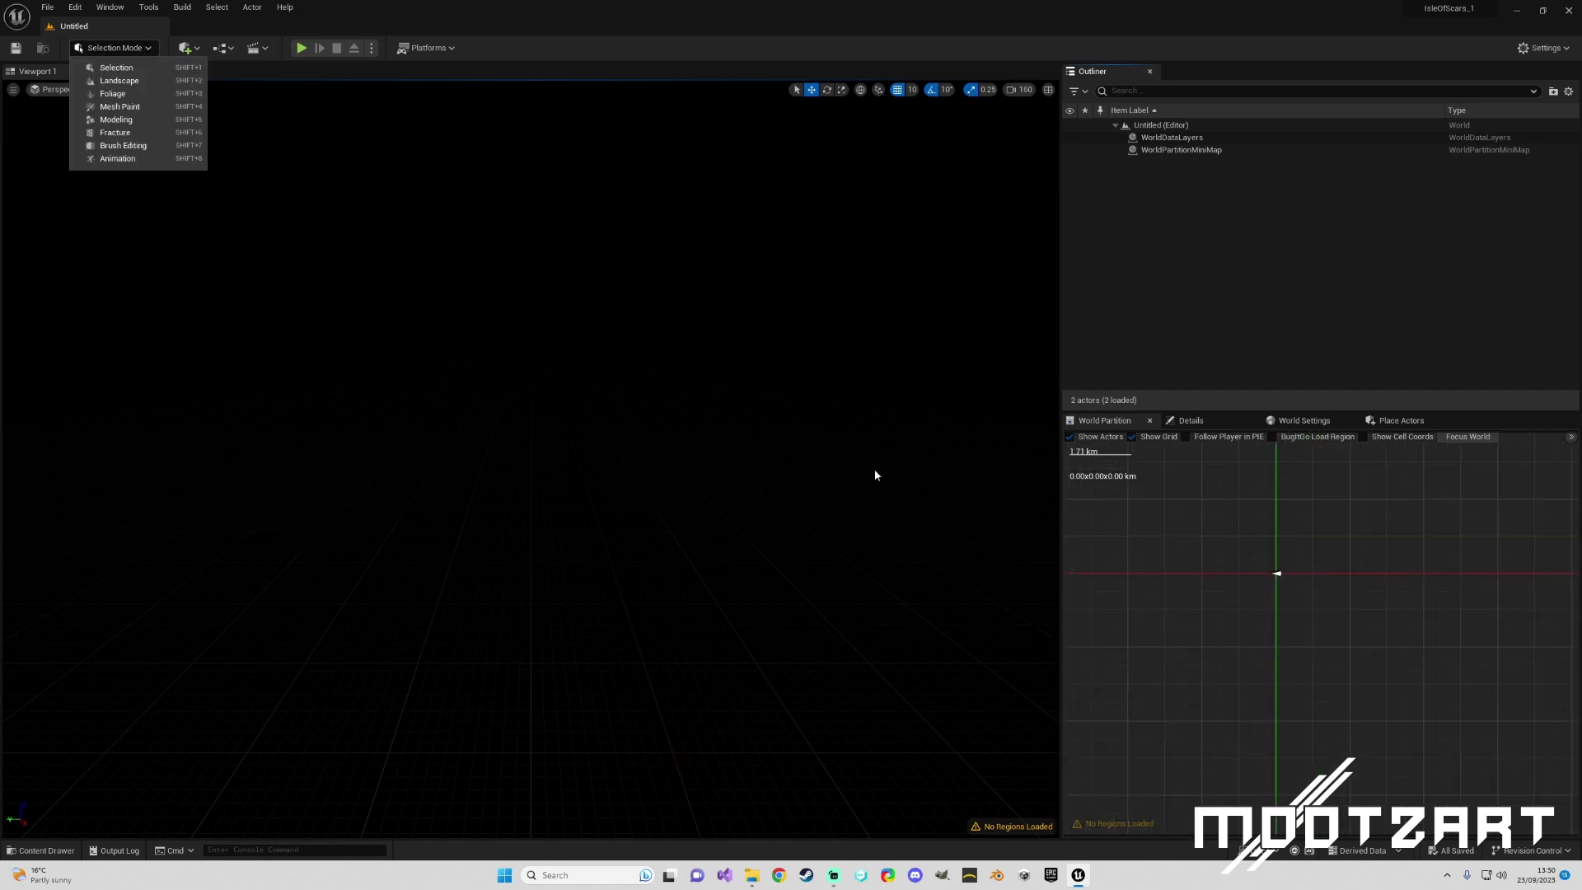
{"action": "left_click", "coordinate": [119, 80]}
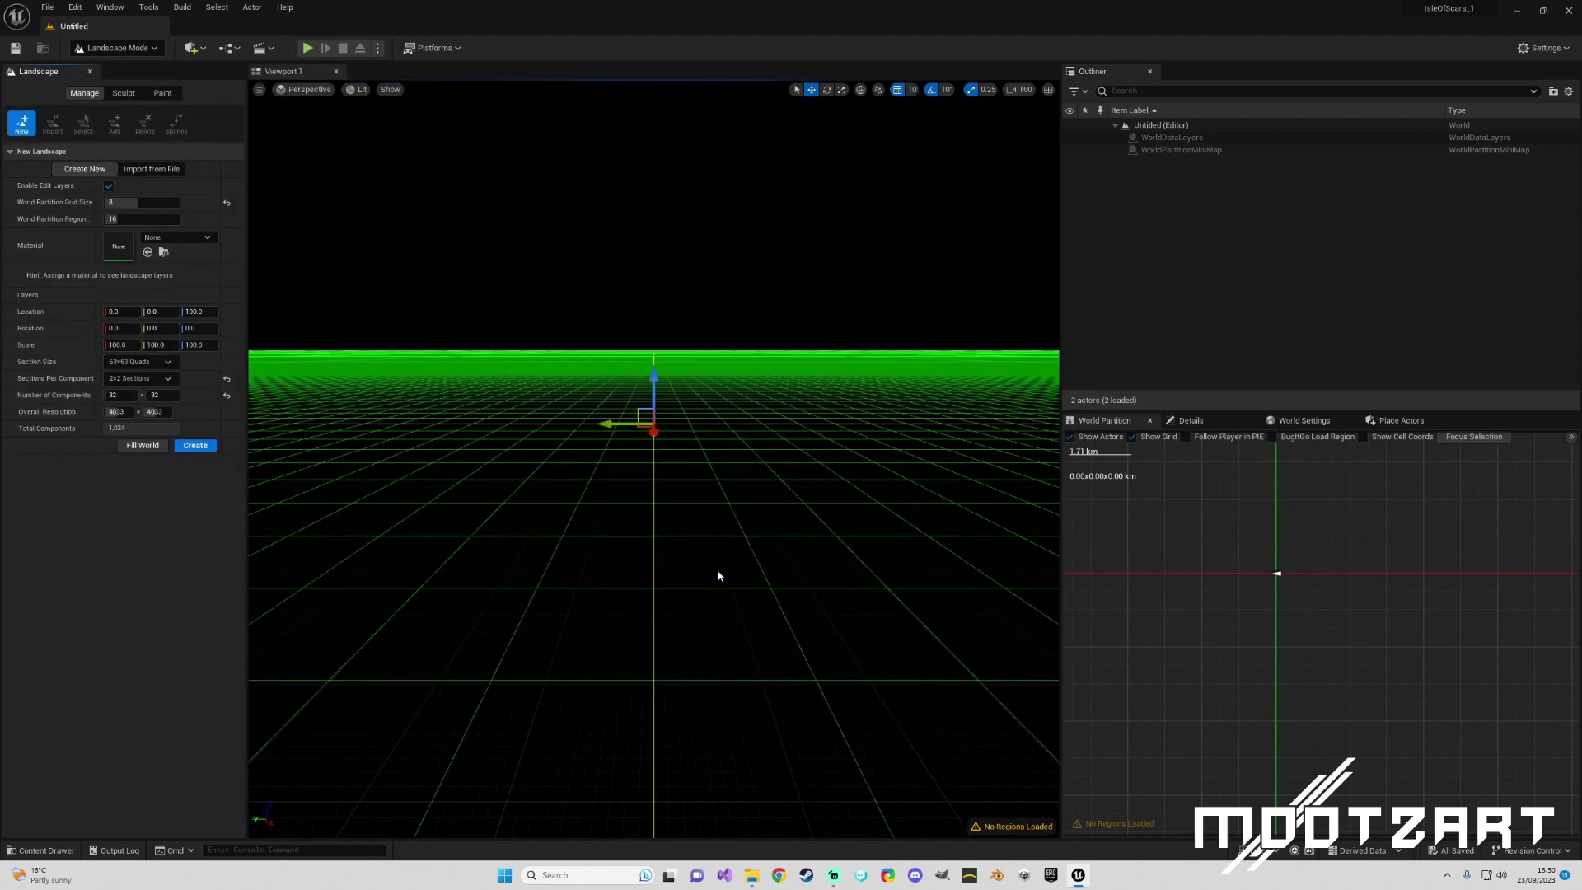
{"action": "scroll", "coordinate": [717, 571], "scroll_direction": "up", "scroll_amount": 1}
{"action": "scroll", "coordinate": [717, 571], "scroll_direction": "down", "scroll_amount": 10}
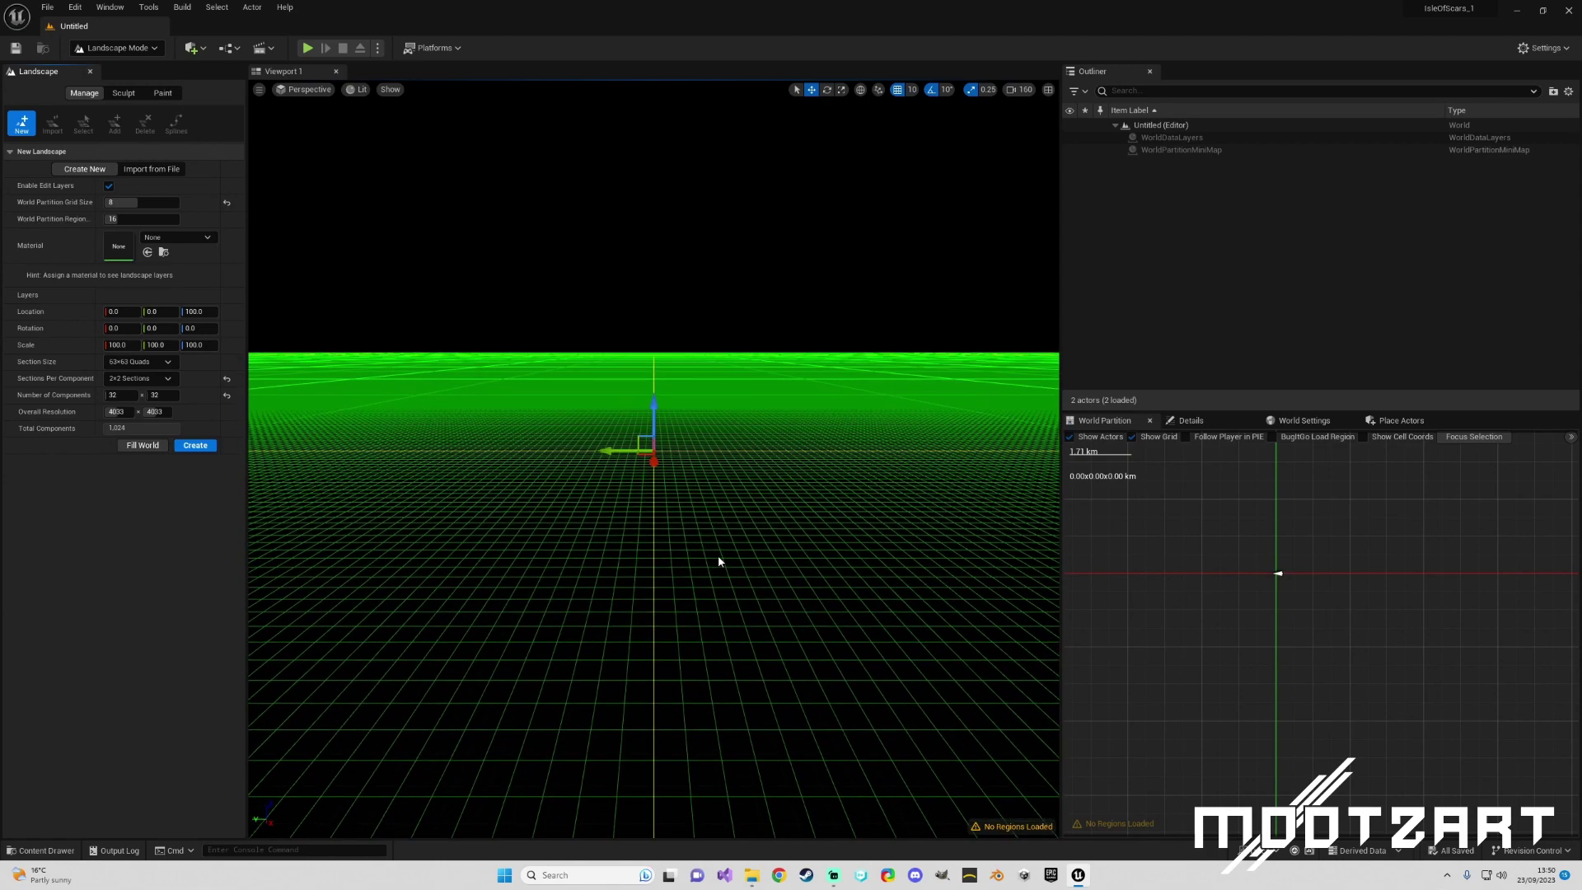
{"action": "key", "text": "Page_Up"}
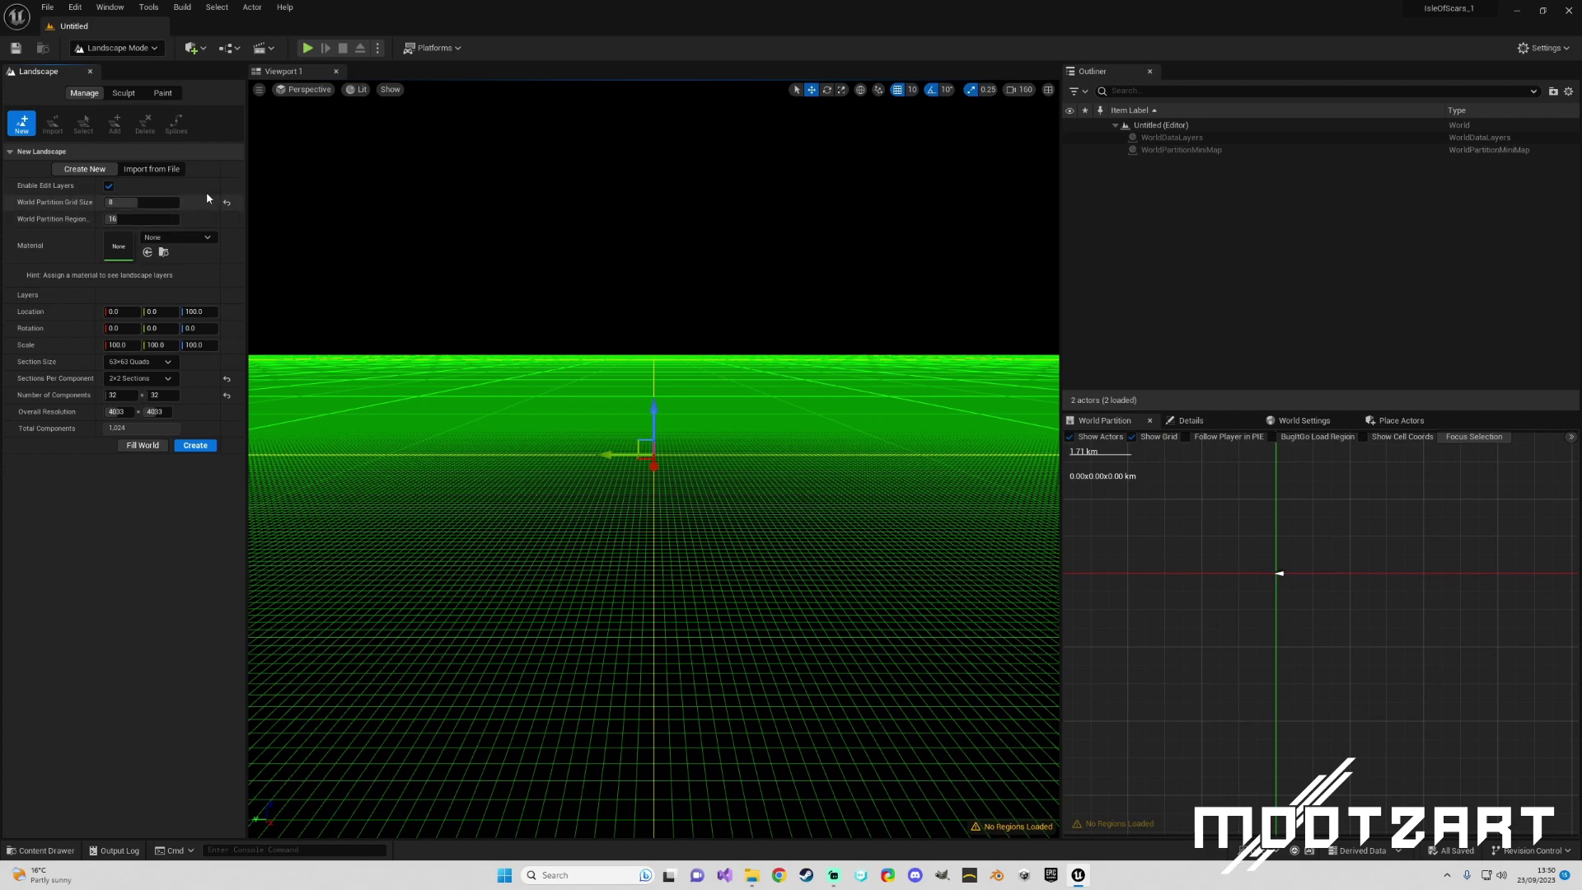
{"action": "mouse_move", "coordinate": [246, 206]}
{"action": "left_mouse_down"}
{"action": "mouse_move", "coordinate": [313, 204]}
{"action": "mouse_move", "coordinate": [178, 205]}
{"action": "mouse_move", "coordinate": [227, 205]}
{"action": "left_mouse_up"}
{"action": "right_click_drag", "start_coordinate": [800, 531], "coordinate": [807, 651]}
{"action": "key", "text": "s"}
{"action": "key", "text": "w"}
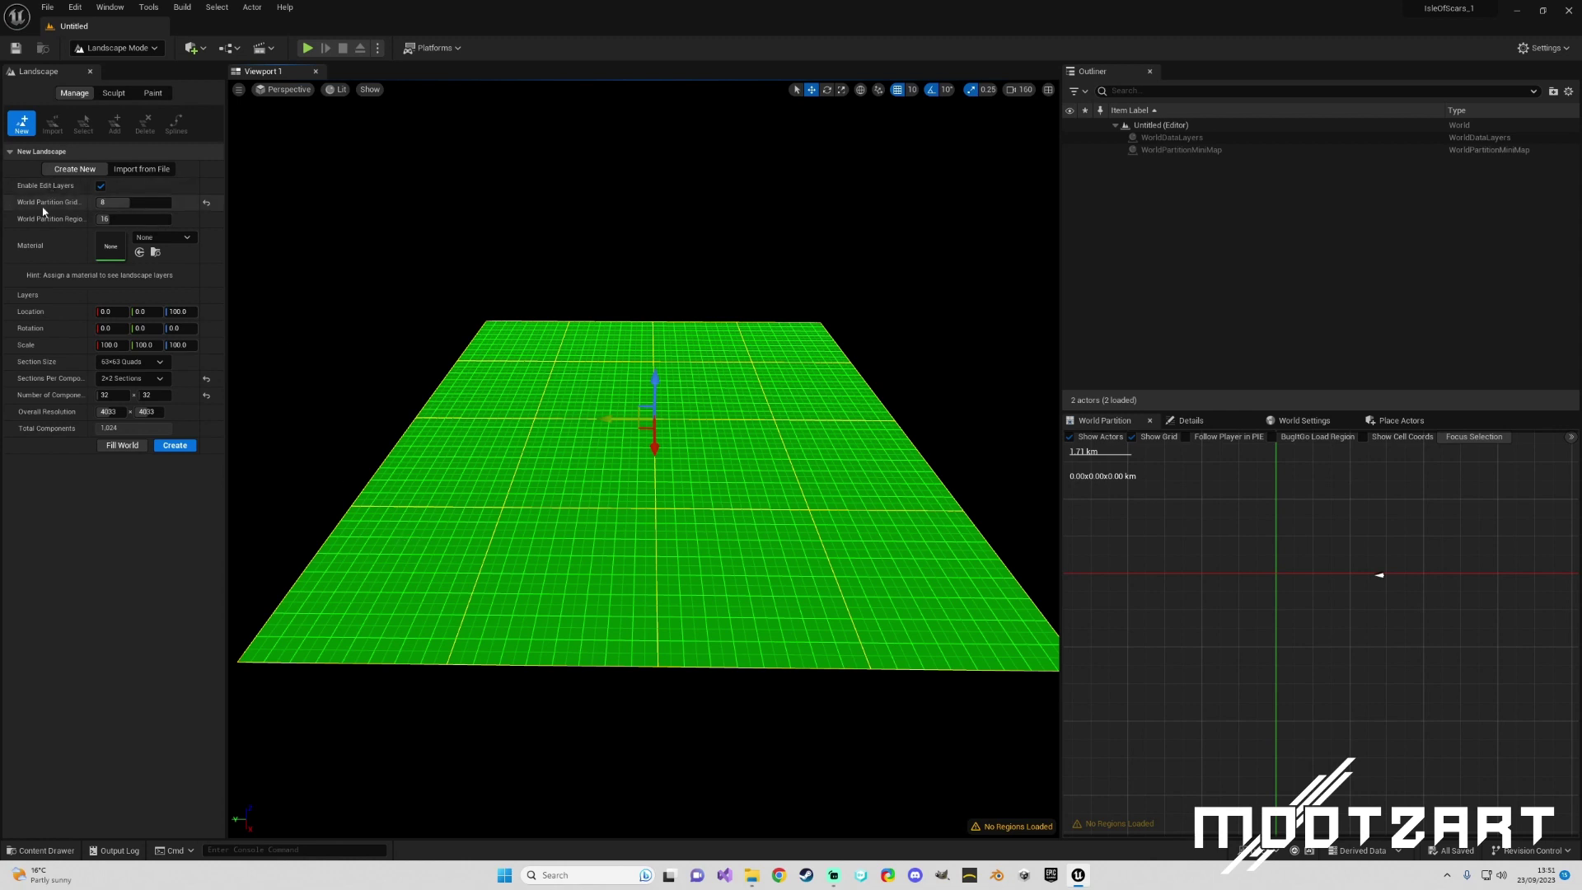
- Create the landscape with World Partition grid size 8 and region size 16, saving the level over the existing TestMap_3
{"action": "mouse_move", "coordinate": [89, 202]}
{"action": "left_mouse_down"}
{"action": "mouse_move", "coordinate": [117, 201]}
{"action": "mouse_move", "coordinate": [103, 202]}
{"action": "left_mouse_up"}
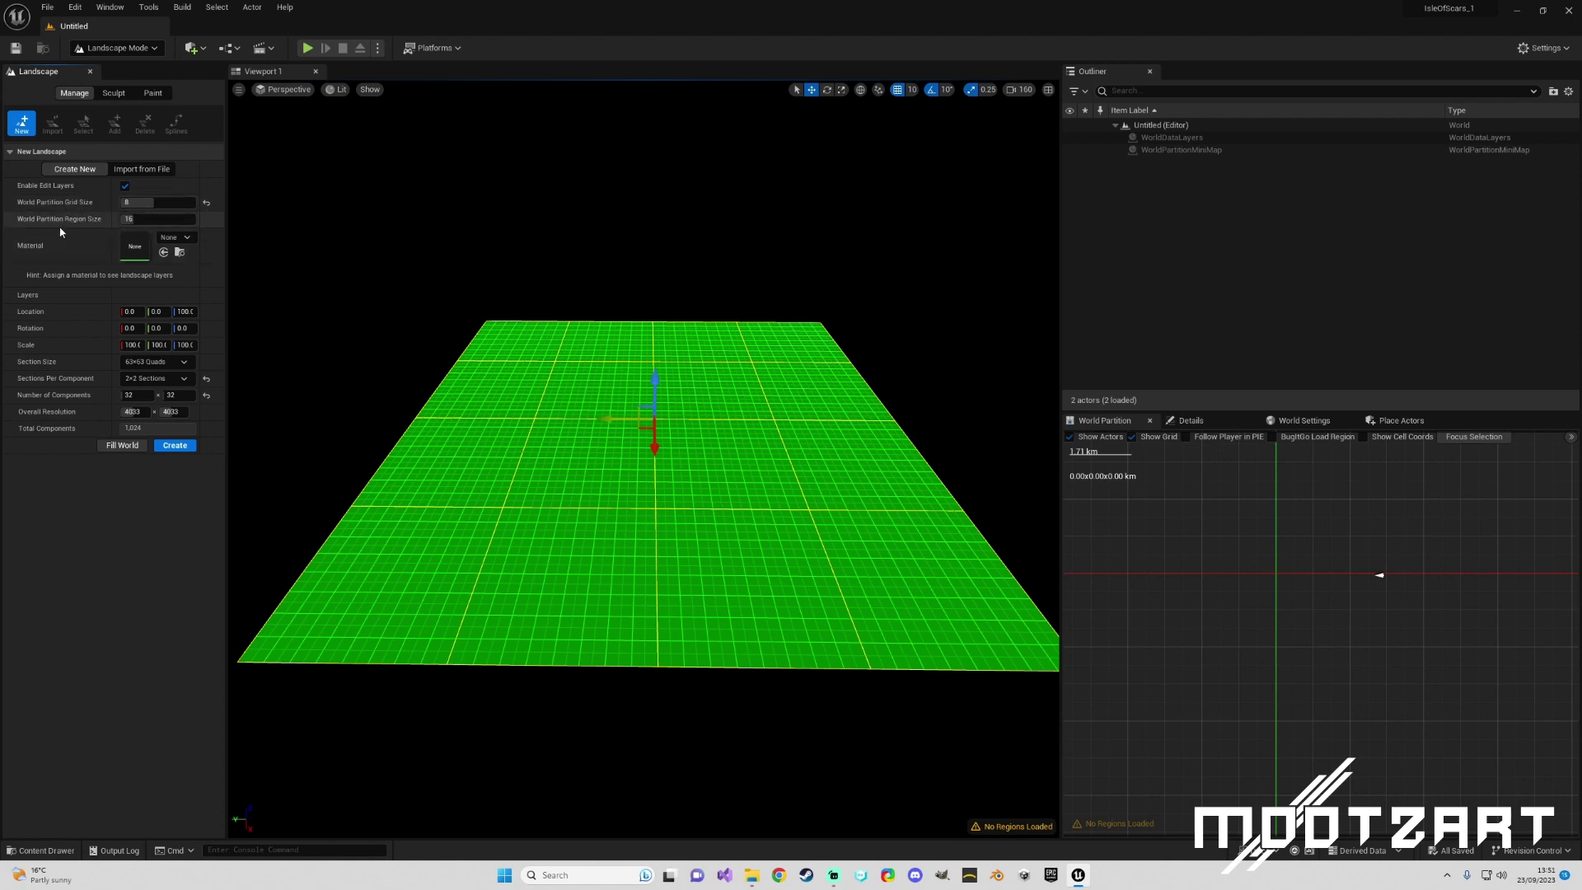
{"action": "left_click", "coordinate": [176, 446]}
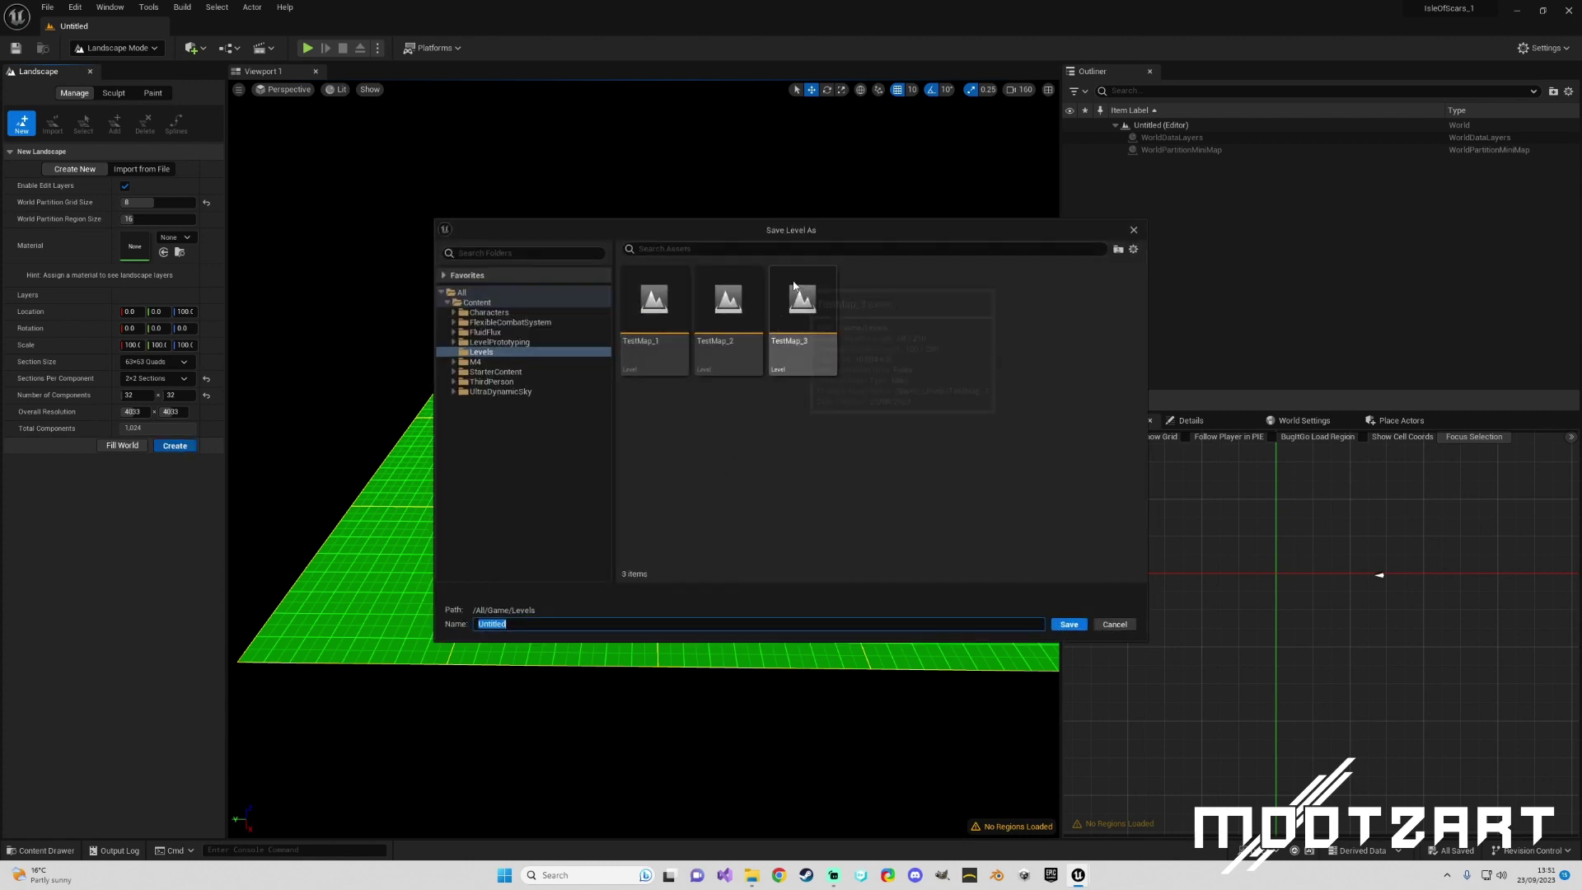
{"action": "left_click", "coordinate": [801, 309]}
{"action": "left_click", "coordinate": [1065, 625]}
{"action": "left_click", "coordinate": [827, 449]}
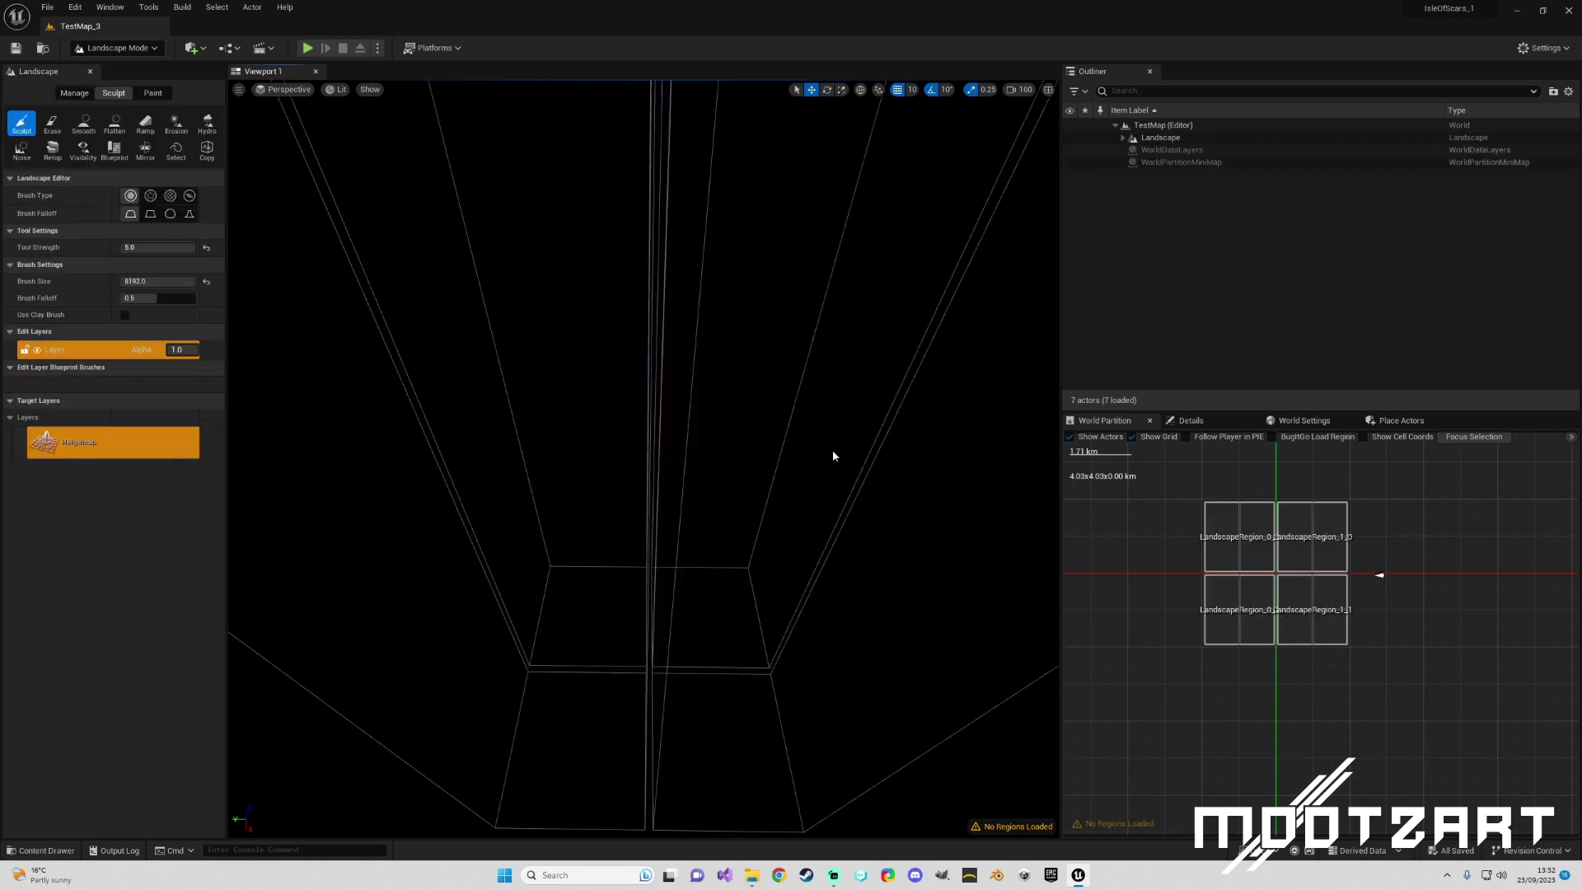
- Select all four landscape regions on the World Partition map and load them
{"action": "left_click_drag", "start_coordinate": [1257, 552], "coordinate": [1321, 613]}
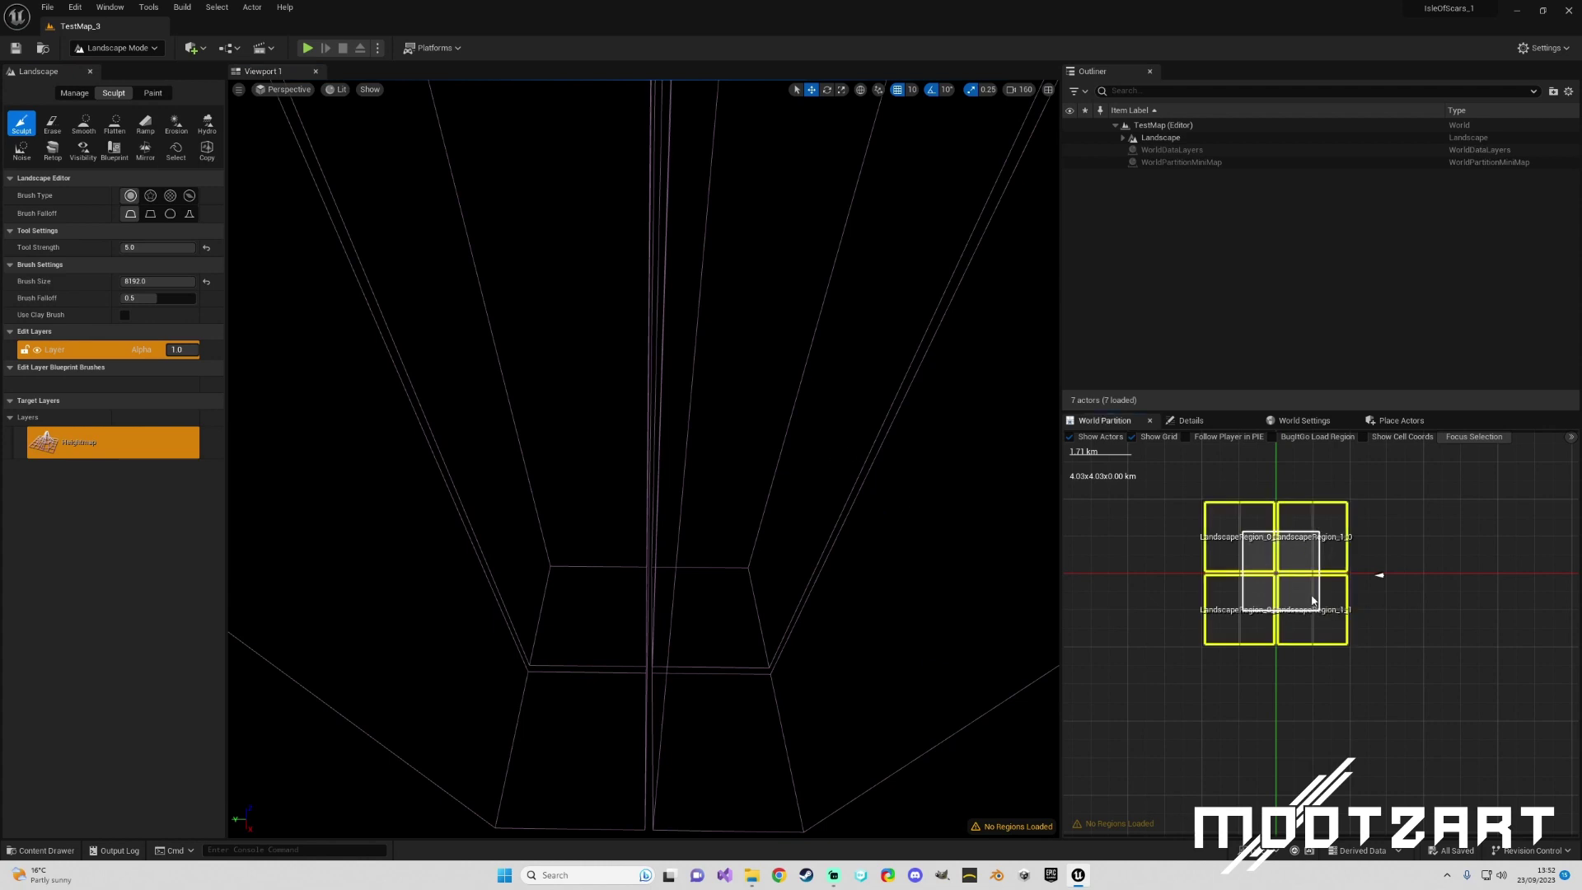
{"action": "right_click", "coordinate": [1314, 545]}
{"action": "left_click", "coordinate": [1363, 595]}
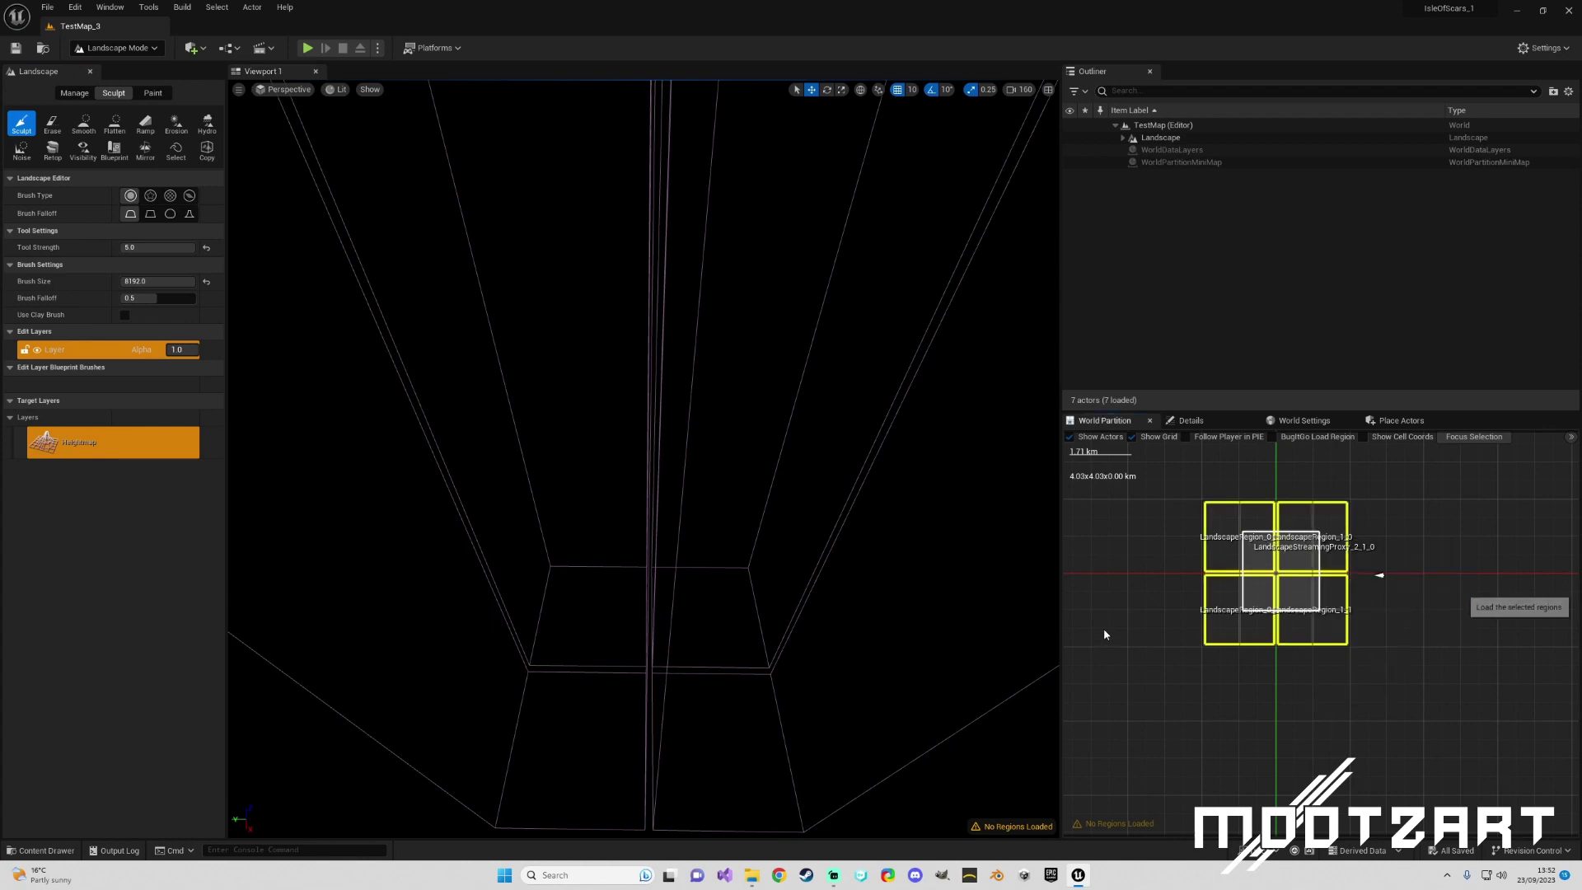
- Return to Selection mode and expand the Landscape actor in the outliner
{"action": "left_click", "coordinate": [144, 50]}
{"action": "left_click", "coordinate": [146, 62]}
{"action": "left_click", "coordinate": [1122, 138]}
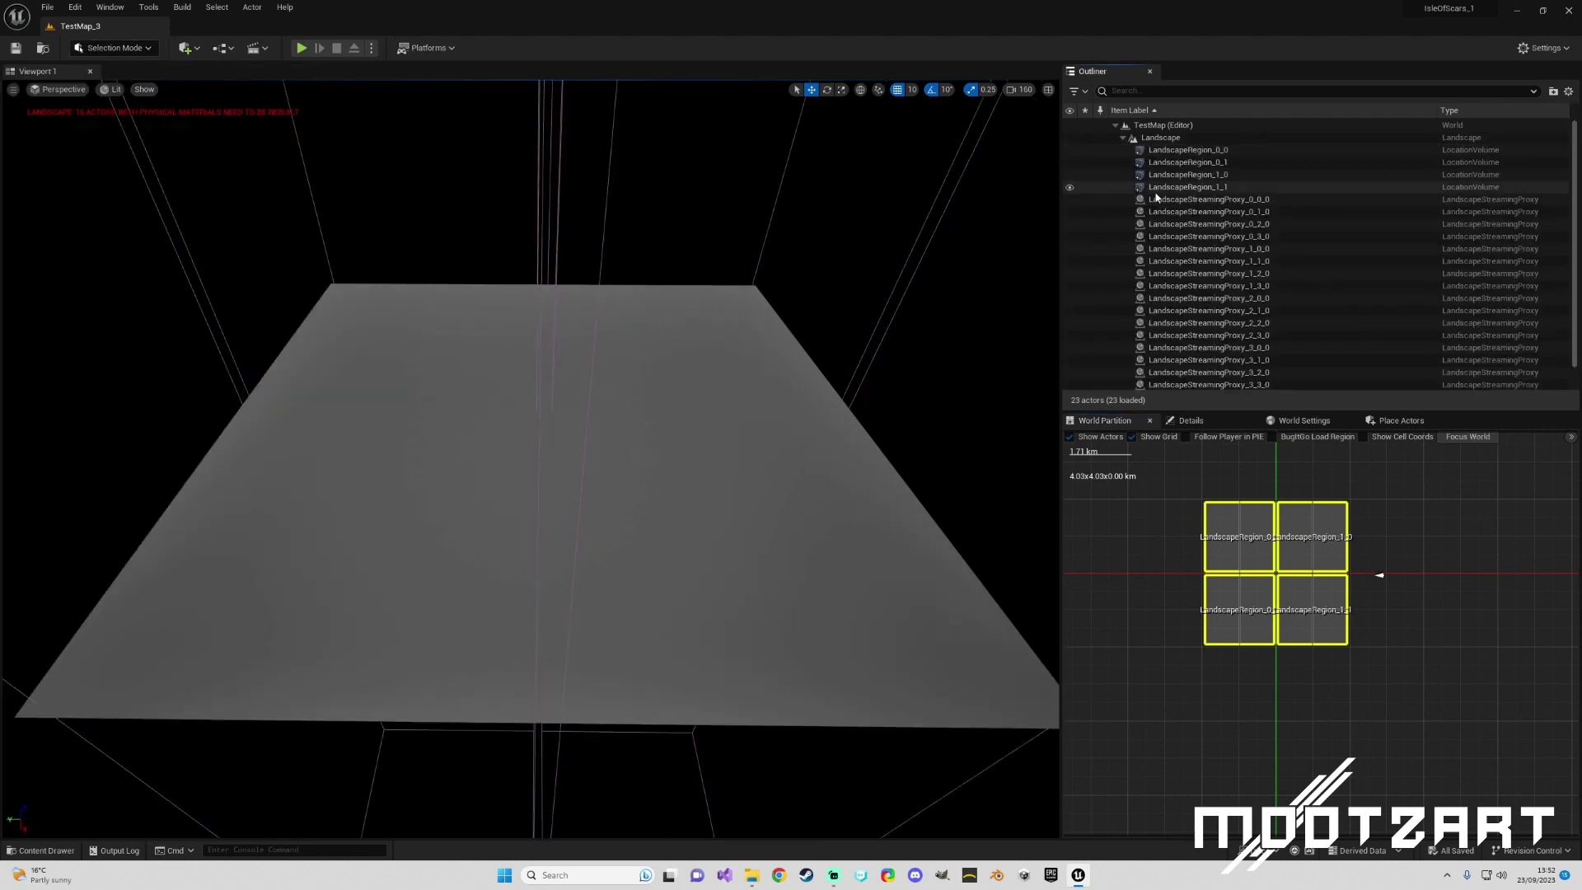
- Highlight the landscape regions one by one, followed by all streaming proxies from LandscapeStreamingProxy_0_0_0 through 3_3_0, to inspect the grid layout
{"action": "left_click", "coordinate": [1192, 152]}
{"action": "left_click", "coordinate": [1196, 164]}
{"action": "left_click", "coordinate": [1202, 176]}
{"action": "left_click", "coordinate": [1207, 188]}
{"action": "left_click", "coordinate": [1208, 200]}
{"action": "scroll", "coordinate": [1230, 236], "scroll_direction": "down", "scroll_amount": 1}
{"action": "left_click", "coordinate": [1220, 360], "text": "shift"}
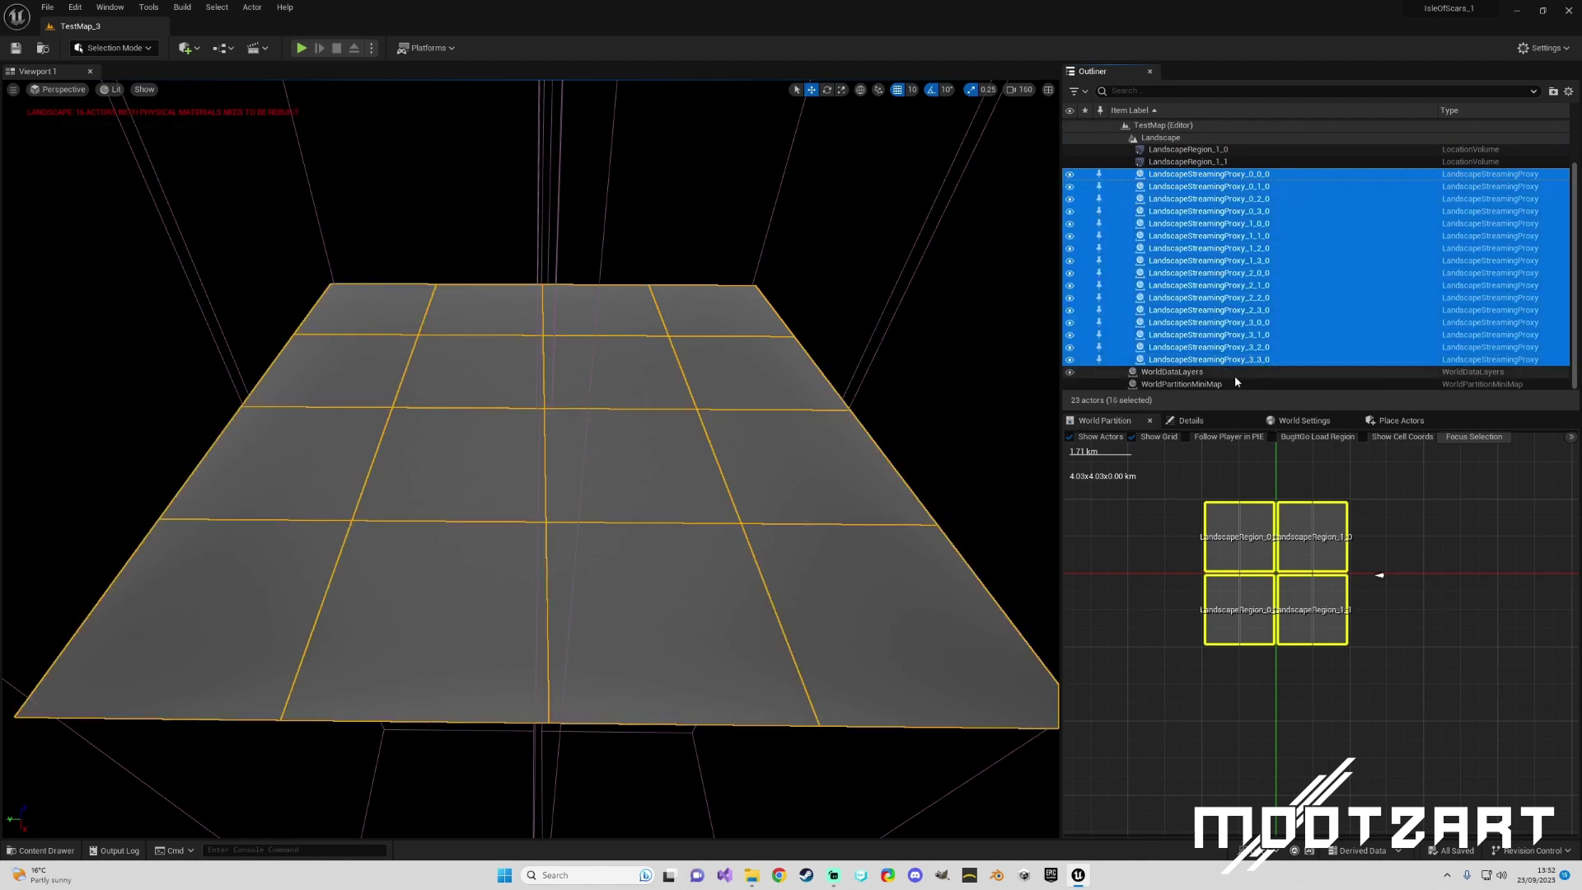
- Examine individual streaming proxy tiles by selecting them one after another across the loaded landscape
{"action": "right_click_drag", "start_coordinate": [584, 473], "coordinate": [946, 667]}
{"action": "key", "text": "s"}
{"action": "key", "text": "d"}
{"action": "left_click", "coordinate": [544, 555]}
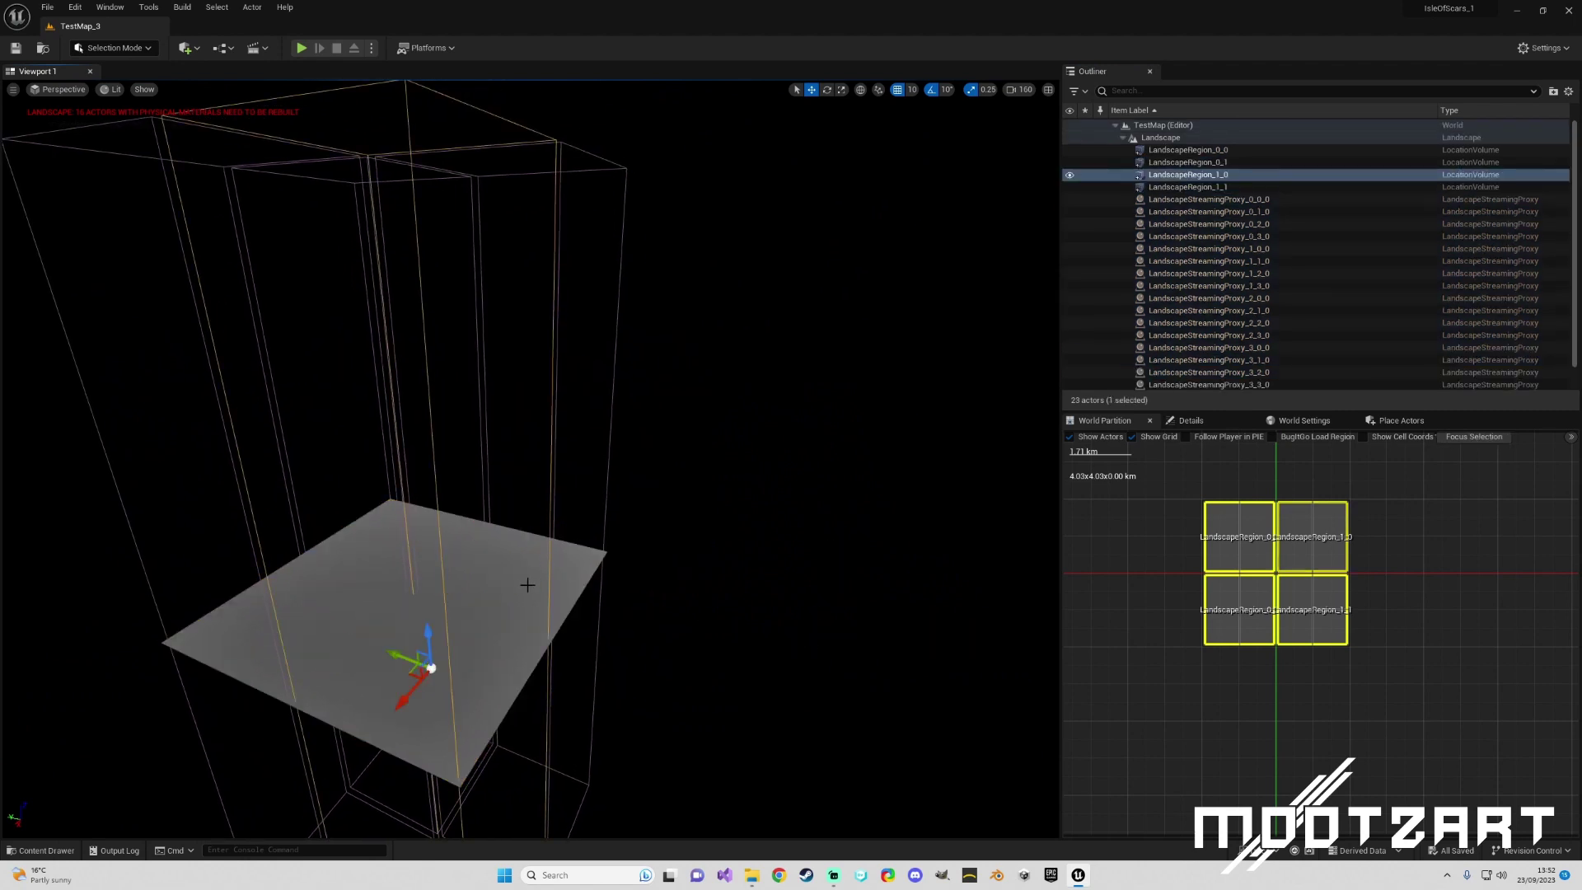
{"action": "left_click", "coordinate": [534, 588]}
{"action": "left_click", "coordinate": [468, 577]}
{"action": "left_click", "coordinate": [504, 551]}
{"action": "left_click", "coordinate": [490, 653]}
{"action": "left_click", "coordinate": [429, 694]}
{"action": "left_click", "coordinate": [399, 656]}
{"action": "left_click", "coordinate": [474, 676]}
{"action": "left_click", "coordinate": [453, 706]}
{"action": "left_click", "coordinate": [370, 653]}
{"action": "key", "text": "f"}
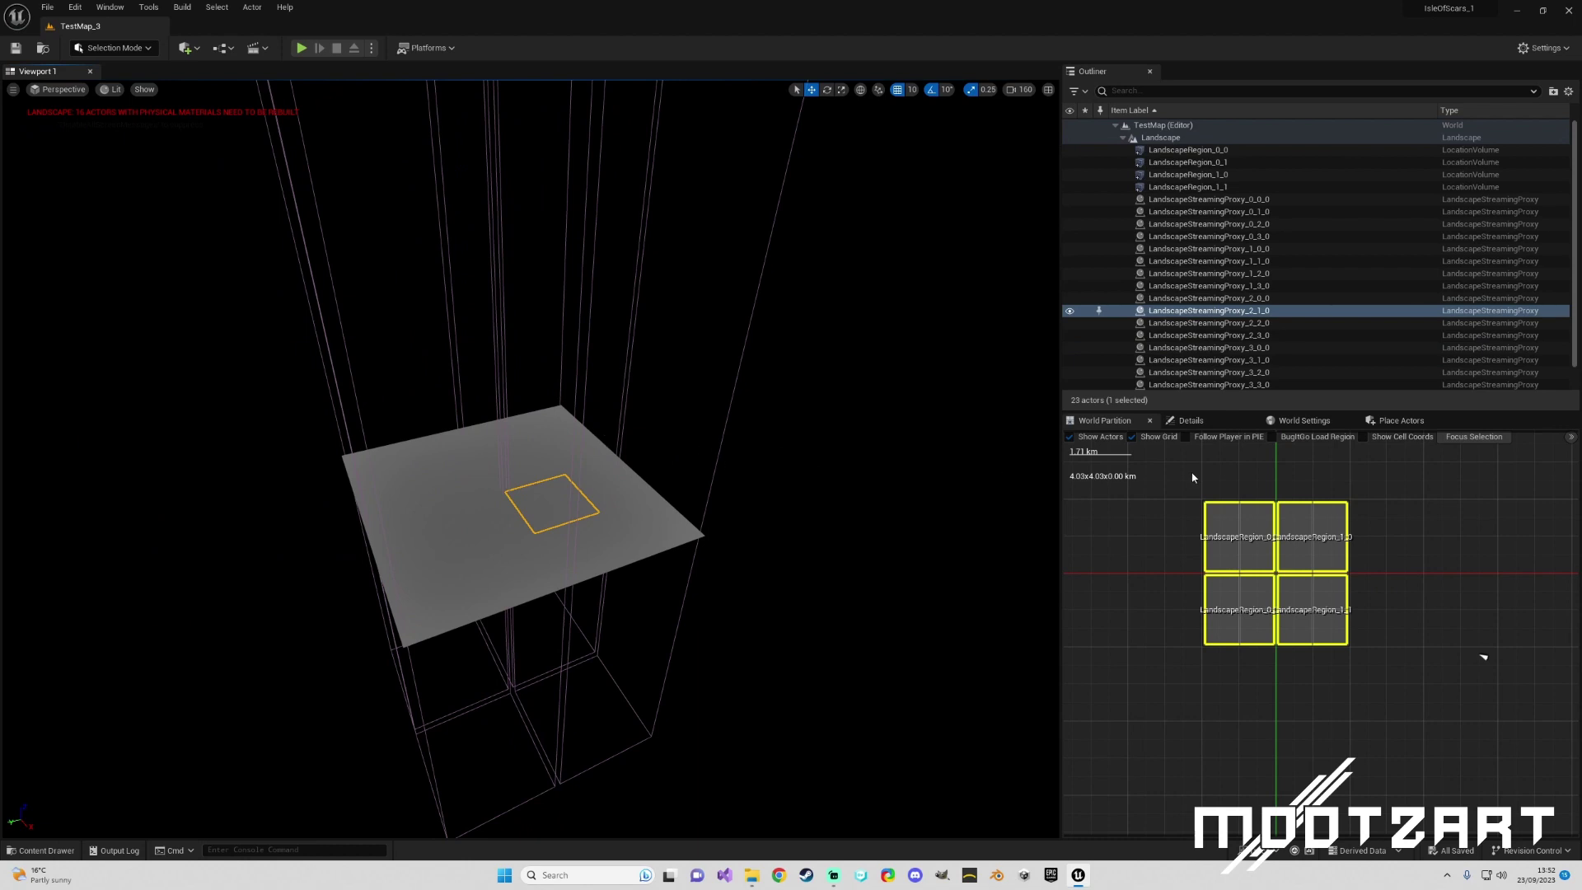
{"action": "right_click_drag", "start_coordinate": [666, 413], "coordinate": [641, 427]}
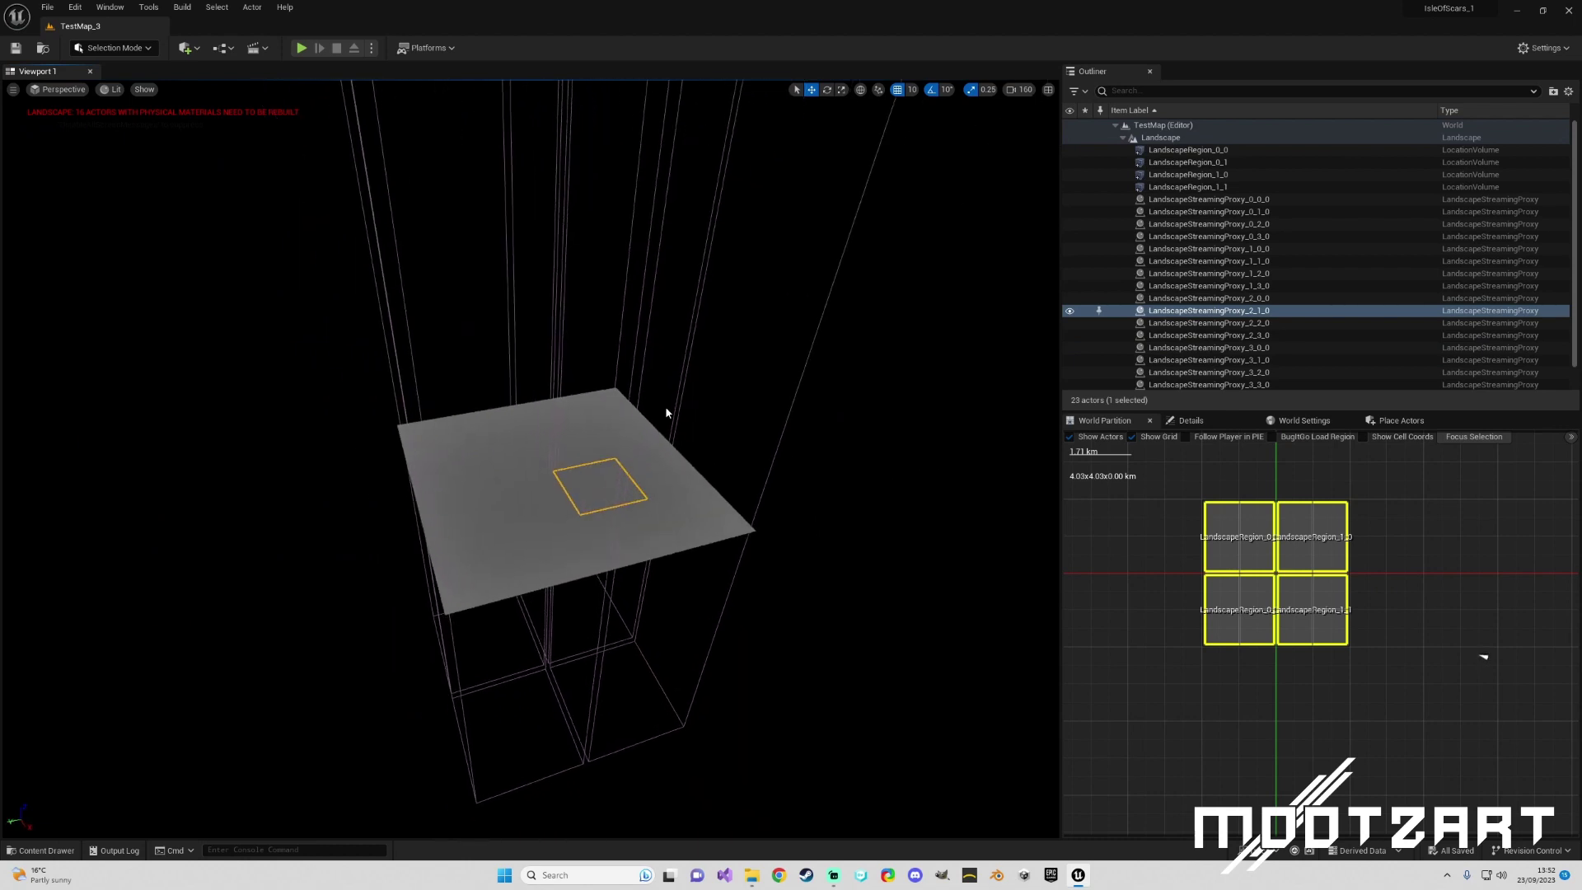